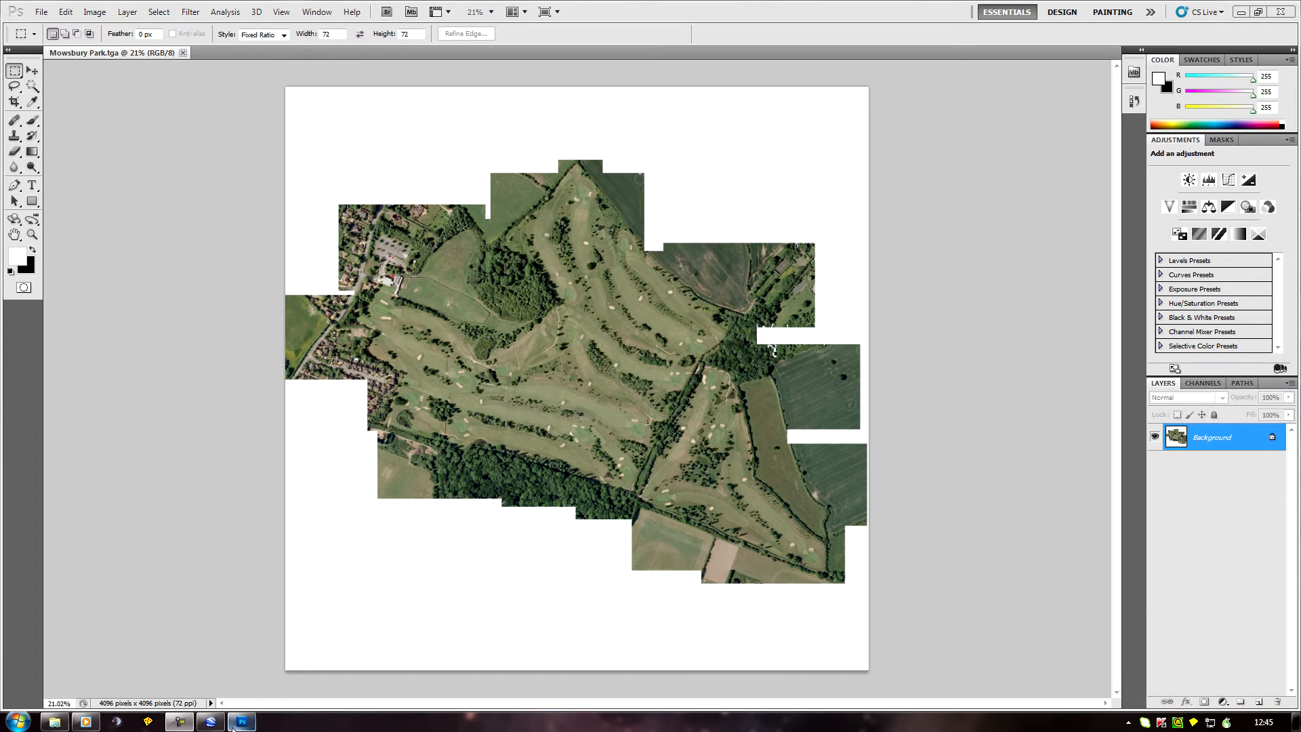
Switch to Google Earth, zoom in on the golf course's southwest corner at about 1312 ft eye altitude, and capture the screen.
click(210, 722)
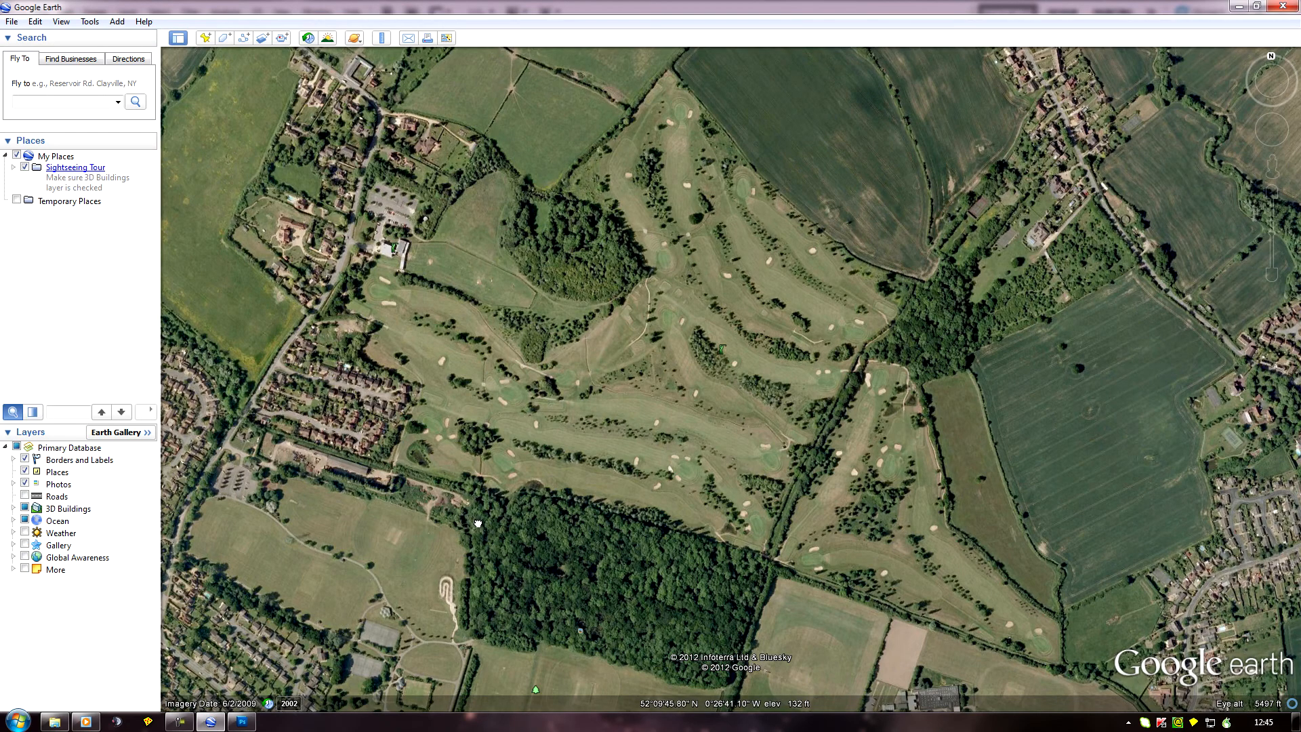
drag(477, 523, 546, 496)
scroll(548, 496, up, 3)
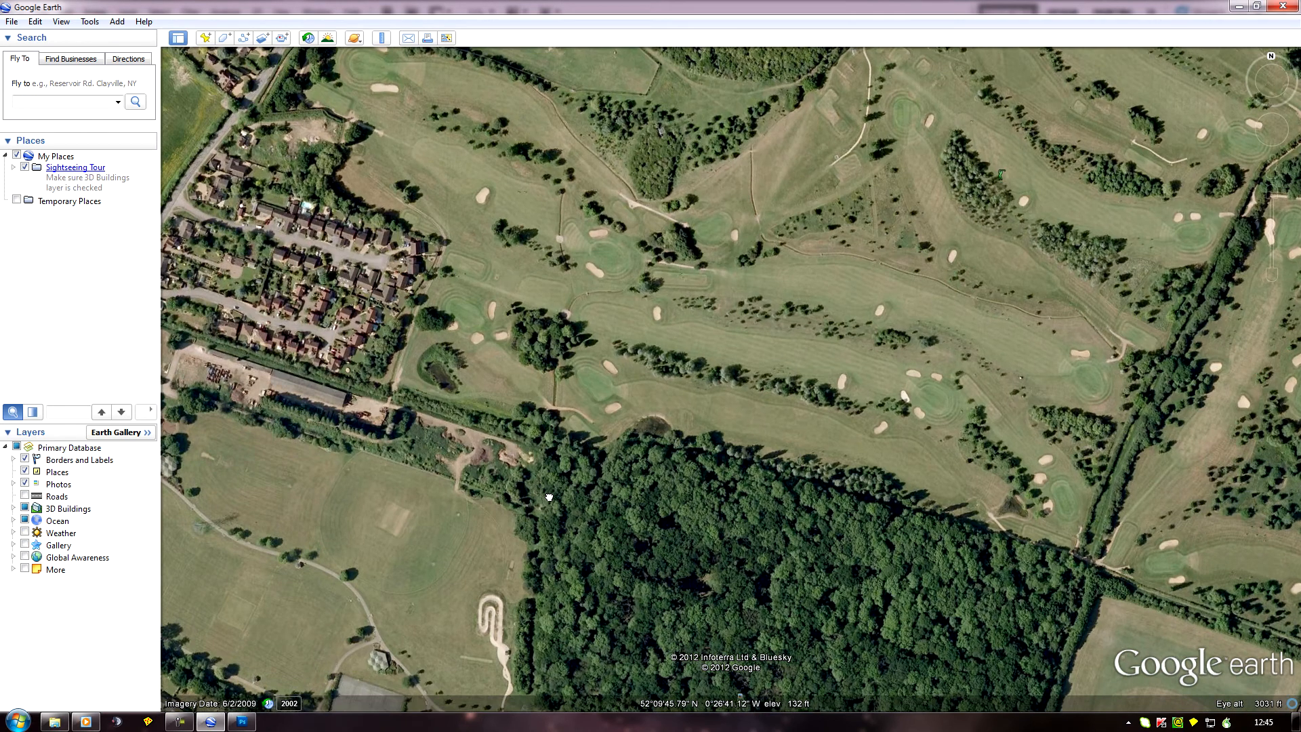
scroll(550, 498, up, 4)
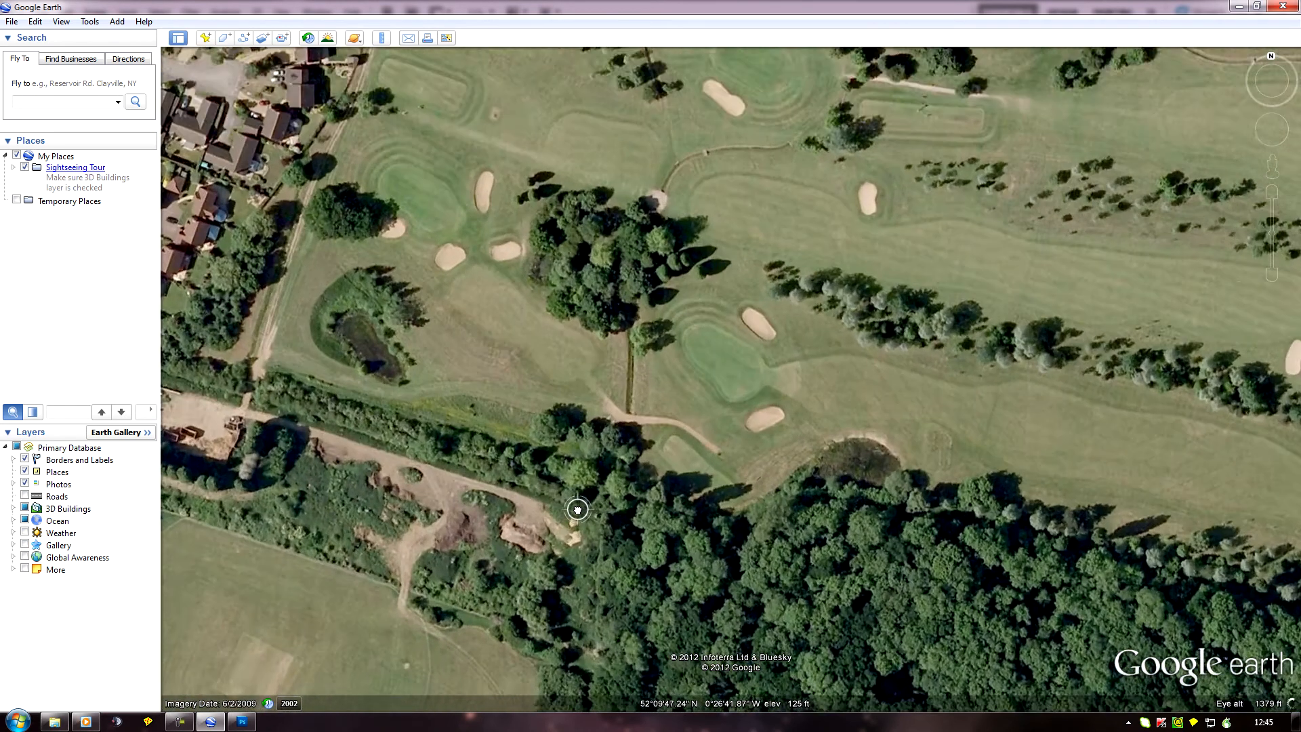
drag(578, 510, 435, 598)
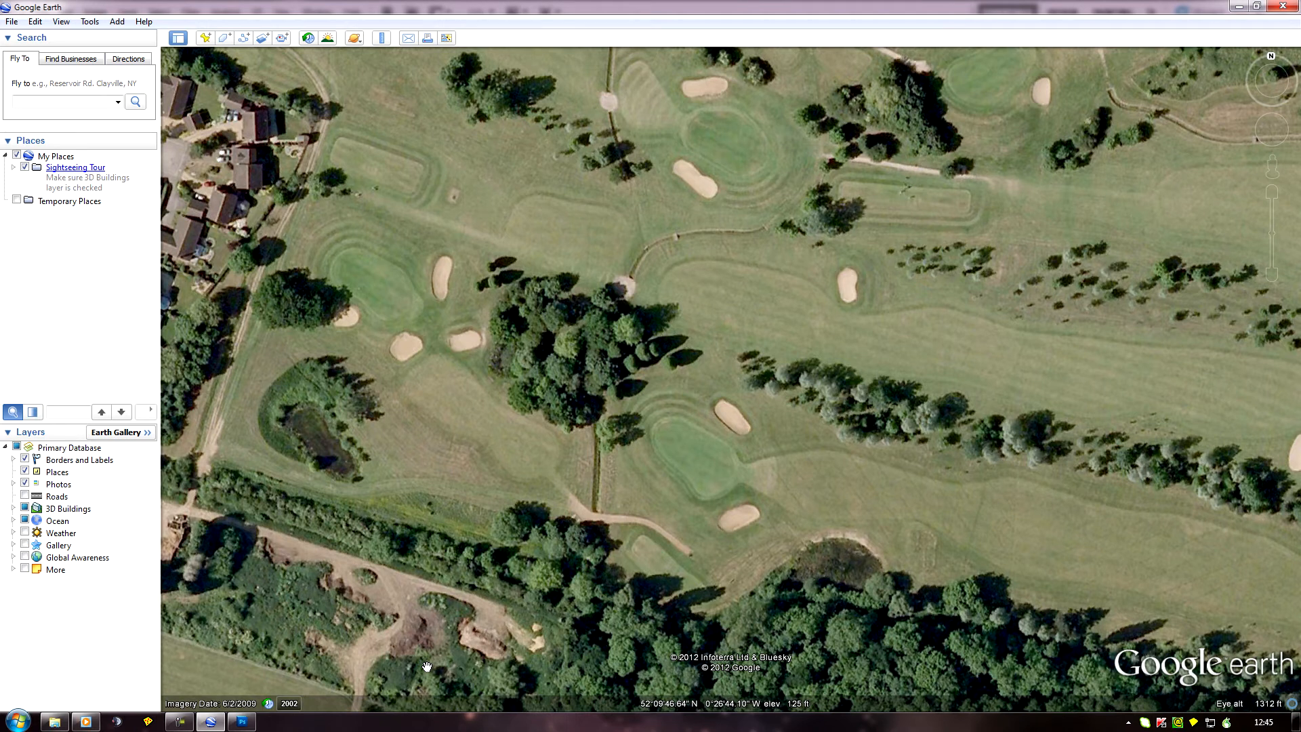
Switch to Photoshop, create a 1920 x 1080 pixel document from the Clipboard preset, and paste the captured map view into it.
click(249, 722)
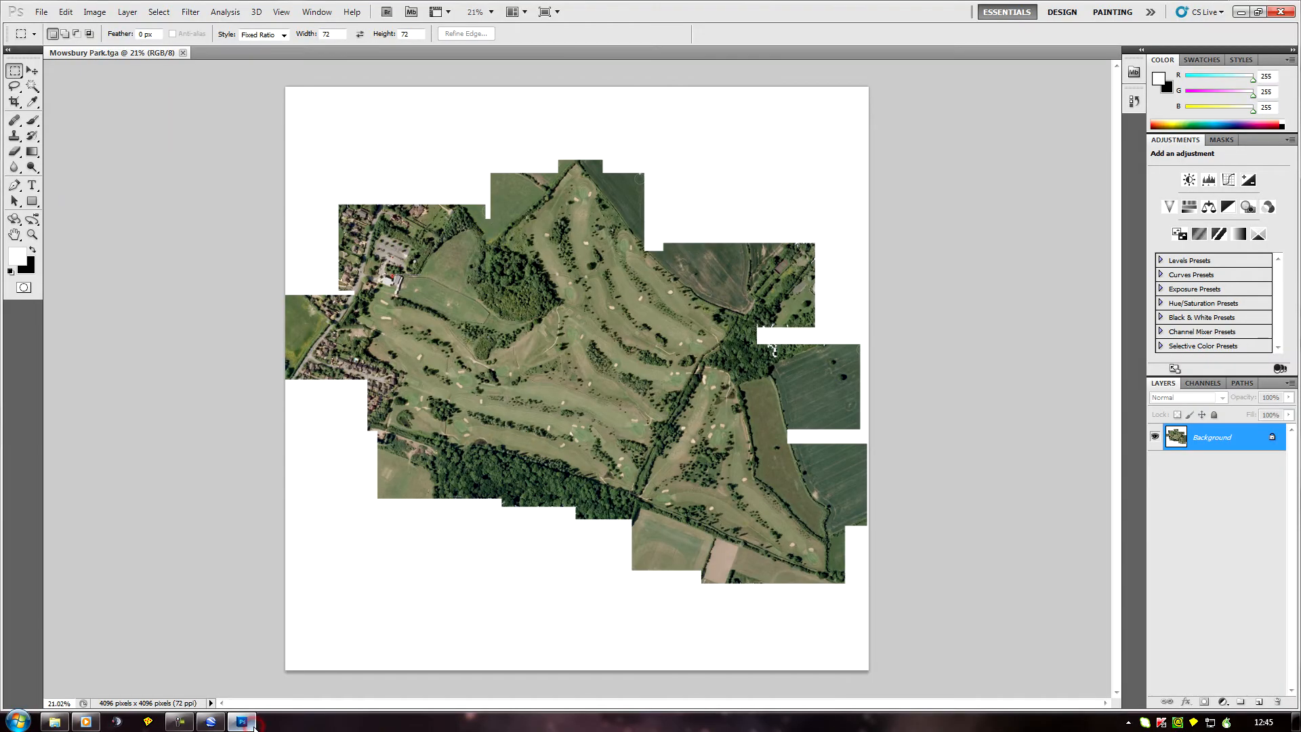
click(41, 11)
click(67, 28)
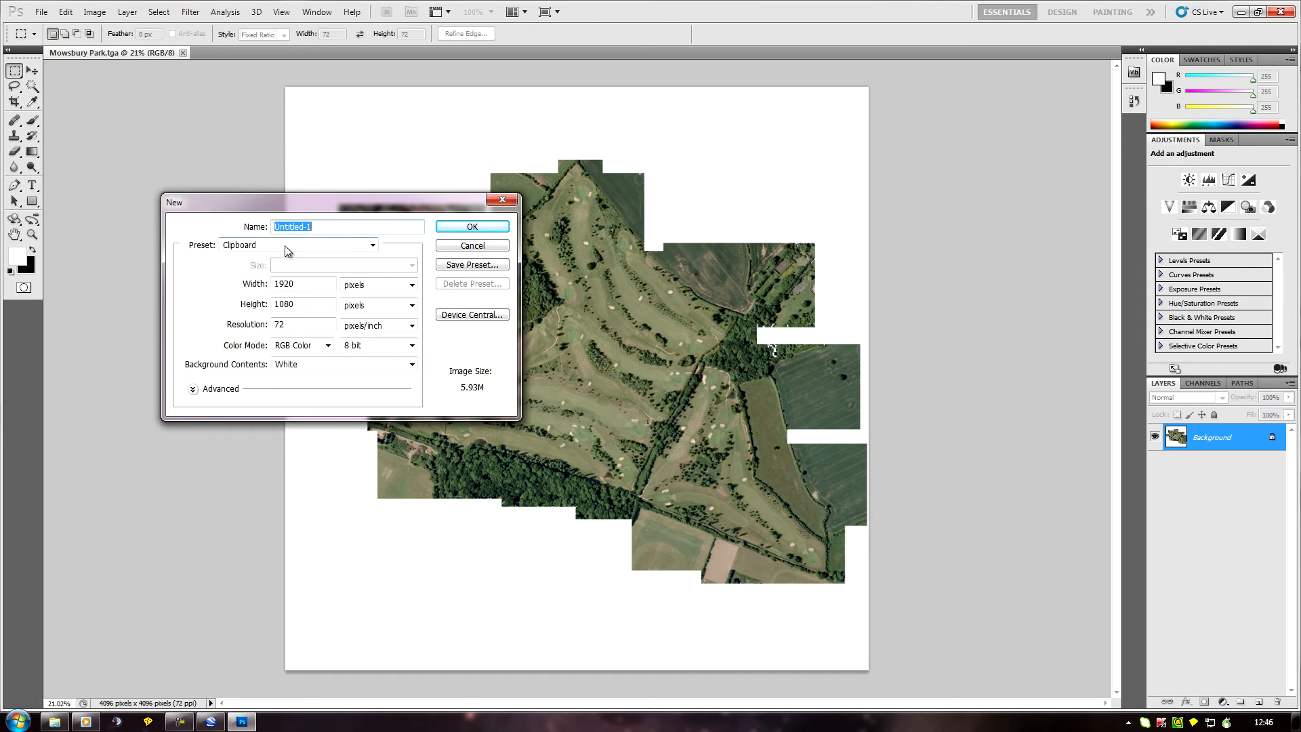
click(483, 226)
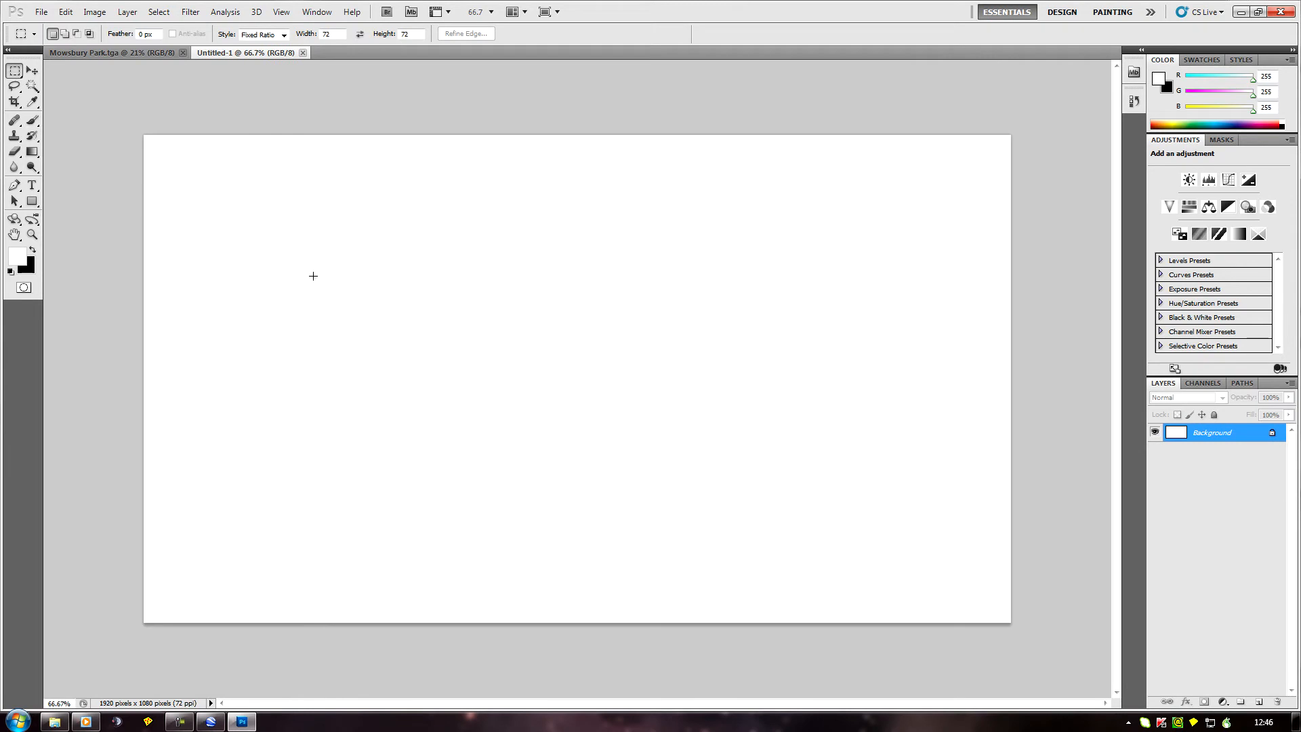
click(65, 12)
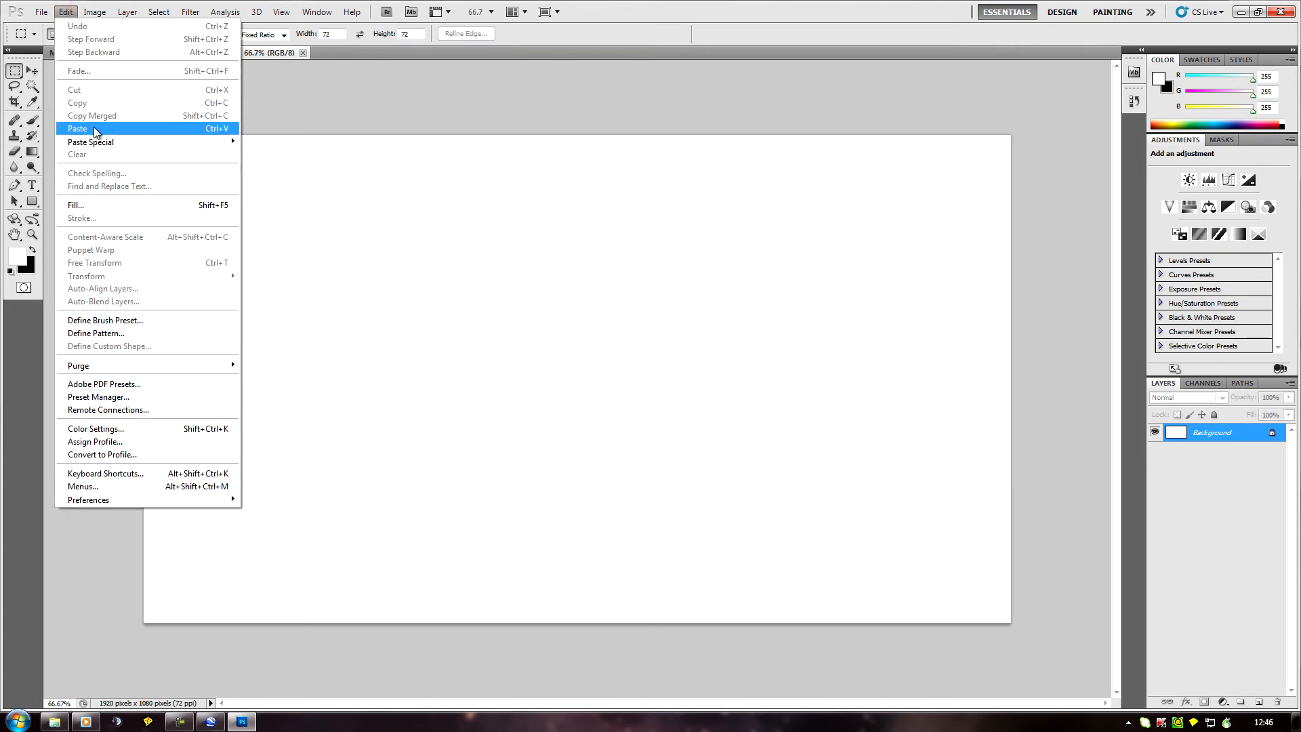
click(95, 129)
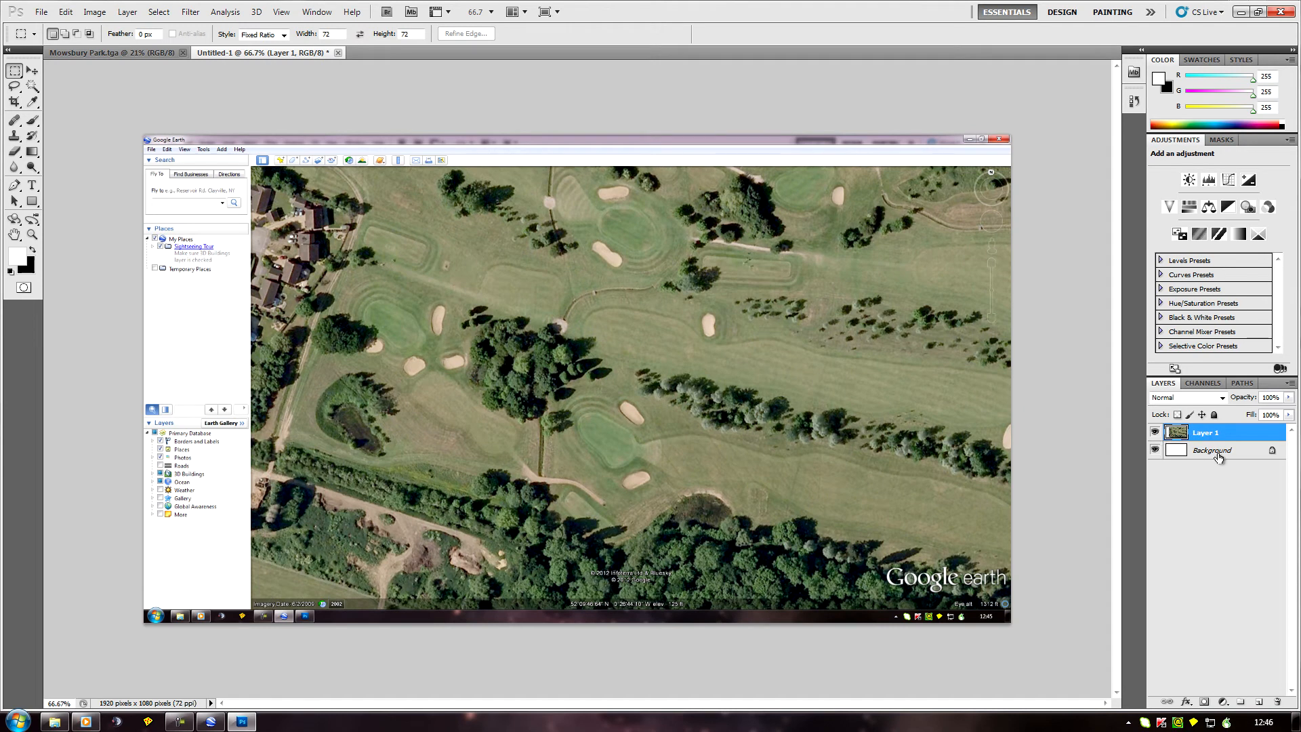
Capture the overlapping map section just east in Google Earth at the same zoom, and paste it into the Photoshop document.
click(218, 724)
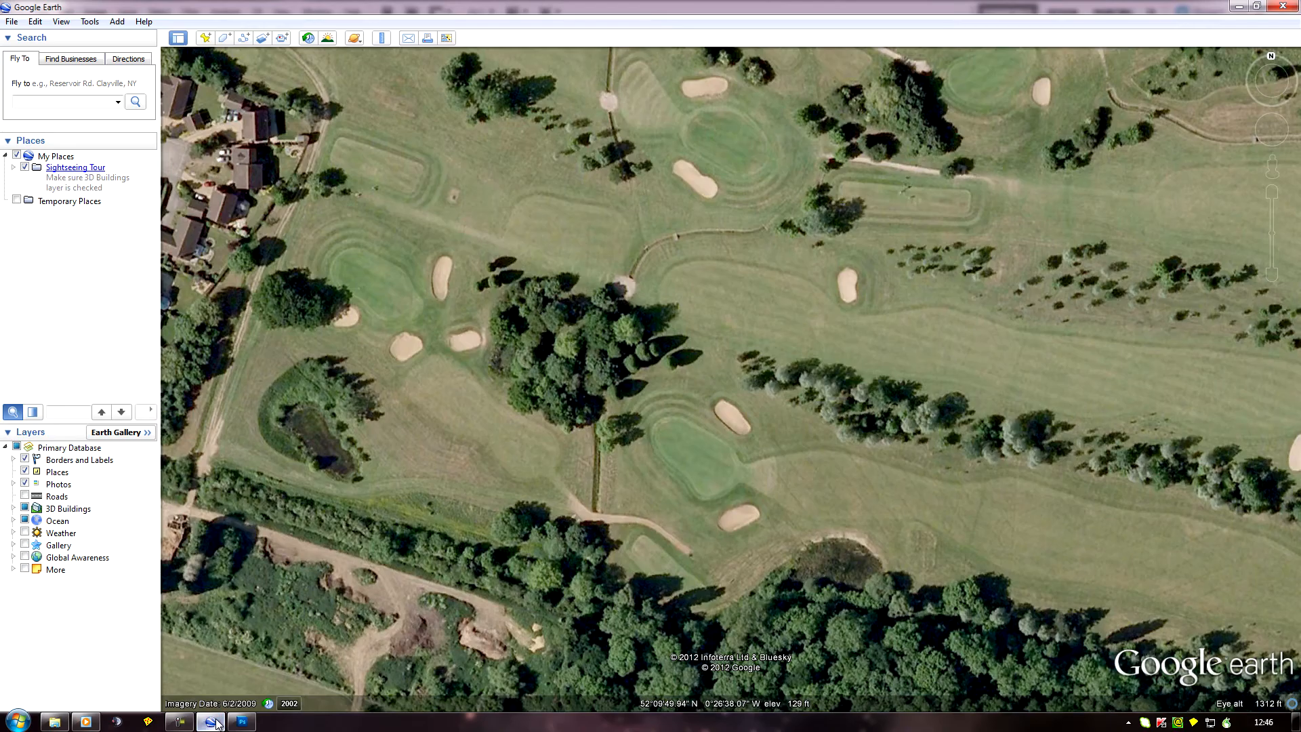
drag(892, 507, 203, 485)
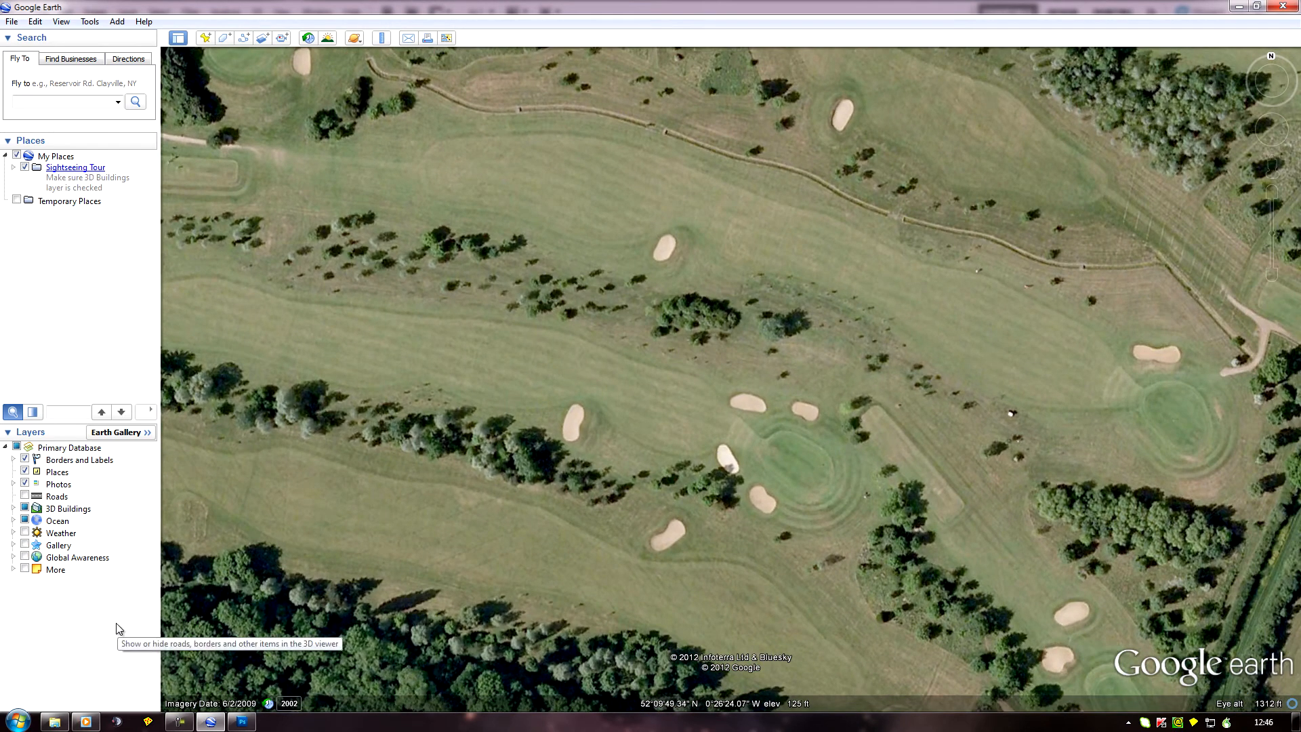
click(242, 722)
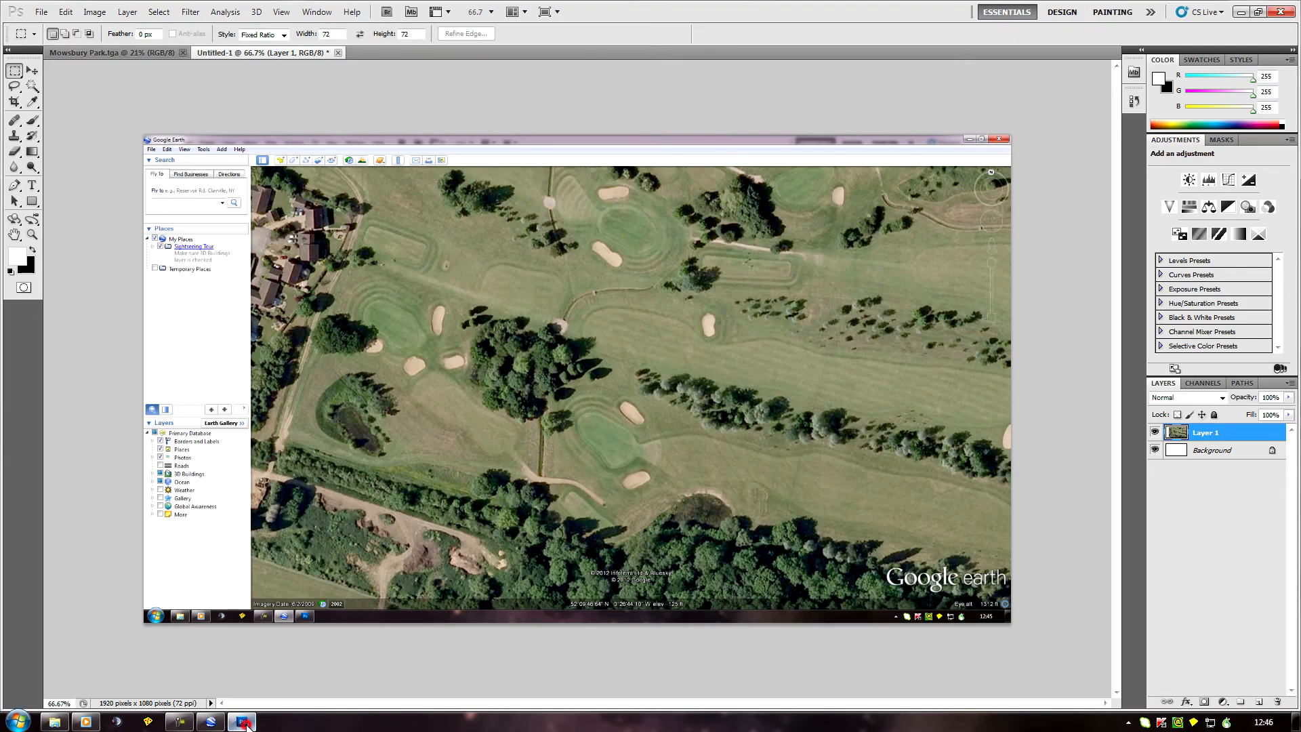
click(61, 13)
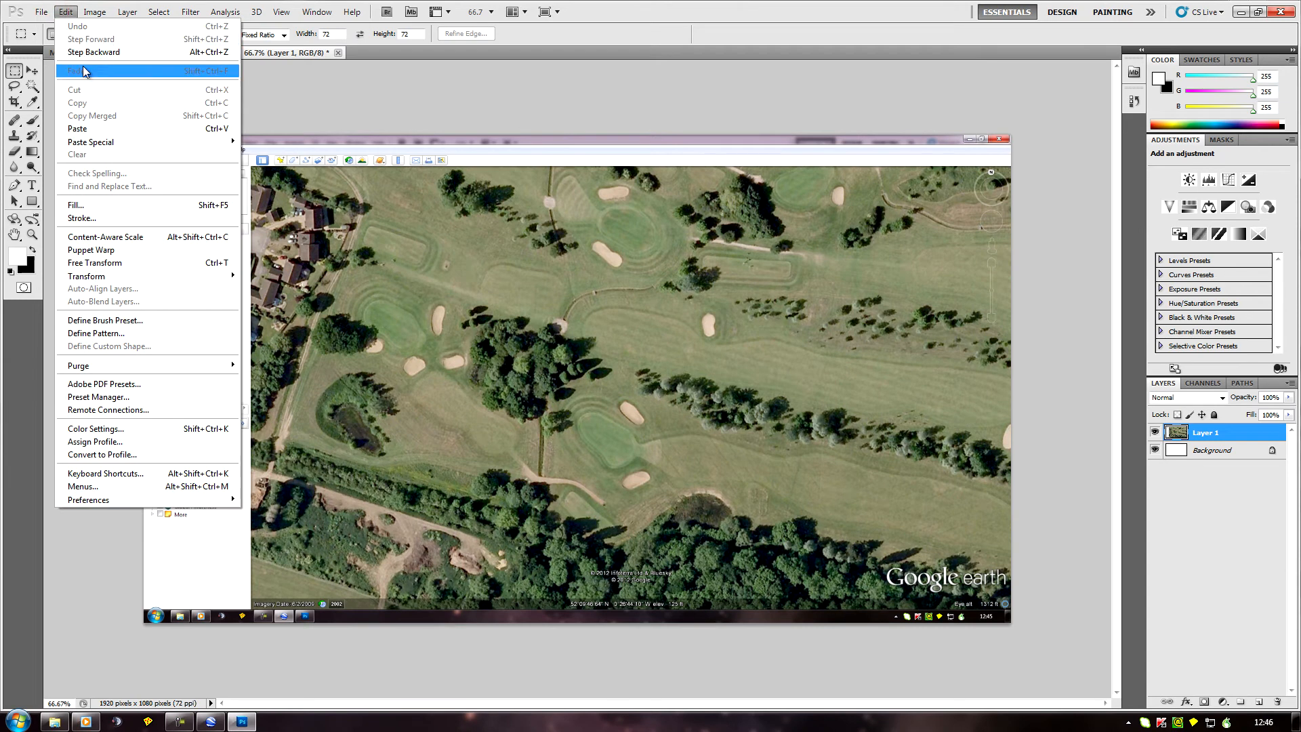
click(111, 129)
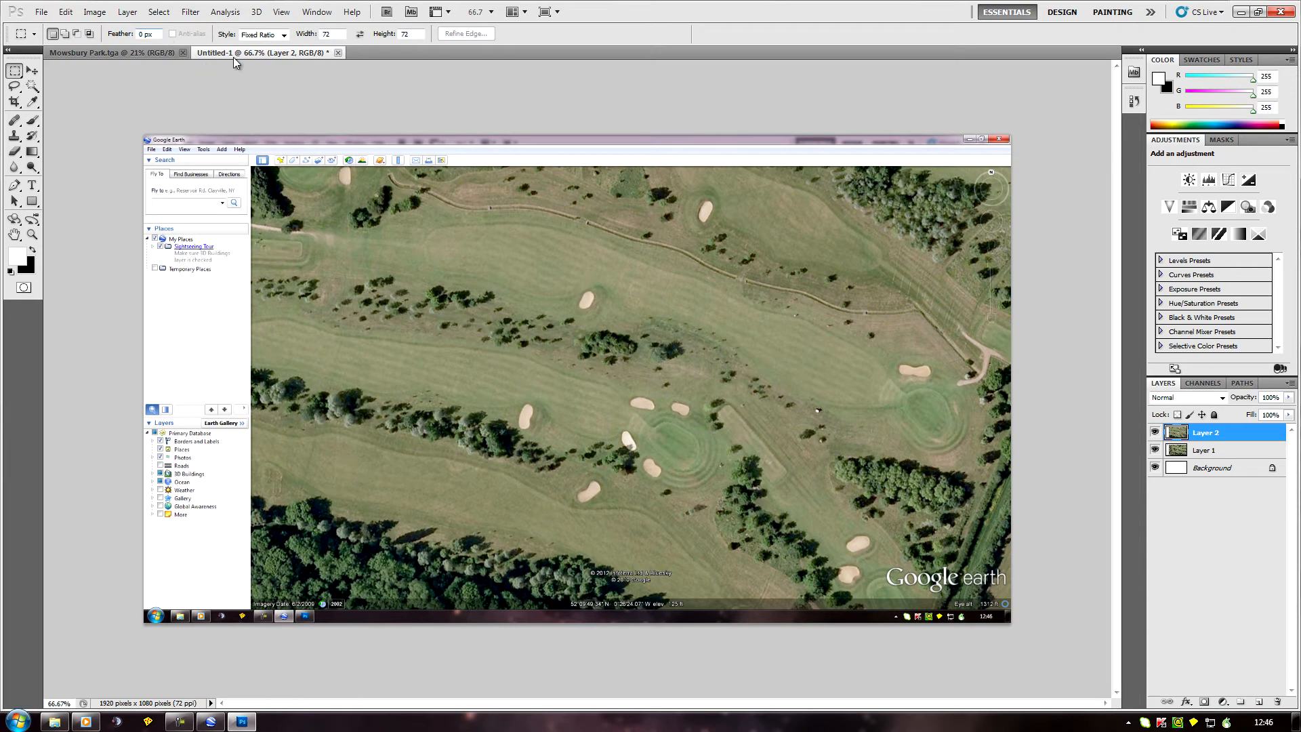
Set the marquee style to Normal, select the clean imagery without the Google Earth interface or logo, and crop the document to it.
click(285, 35)
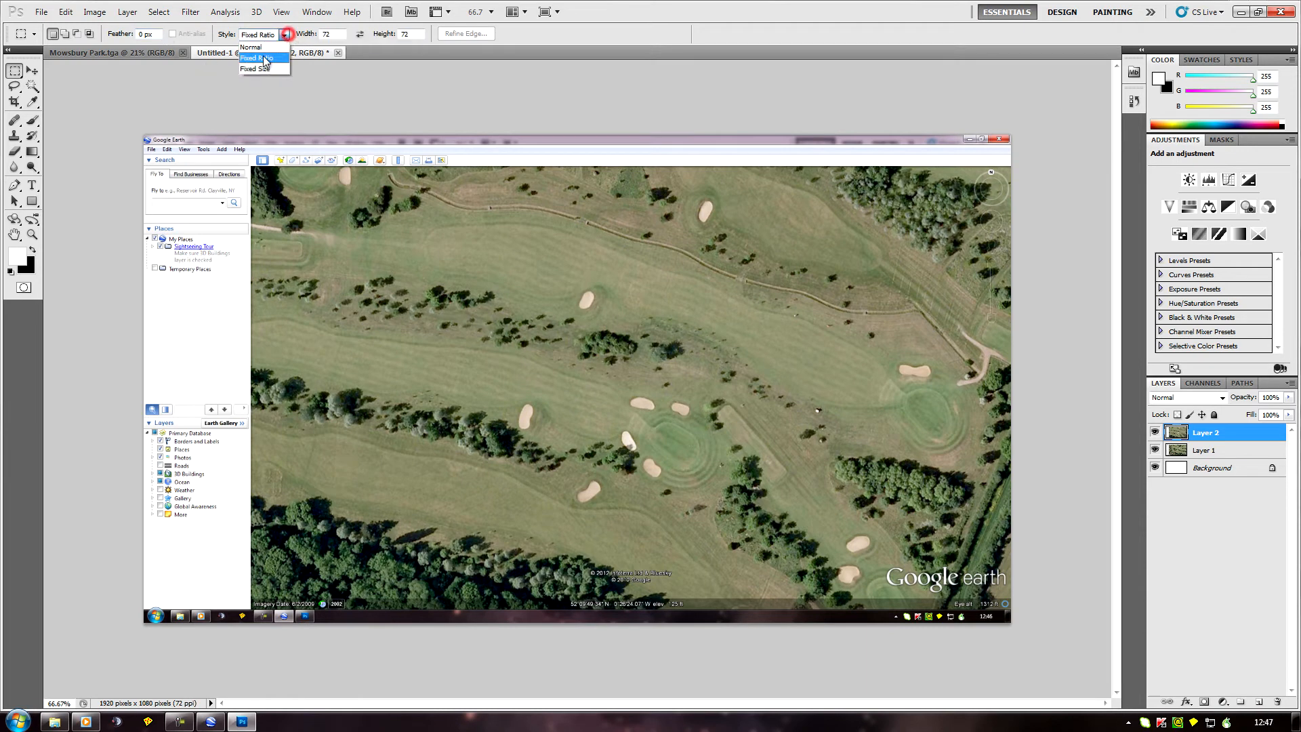
click(257, 47)
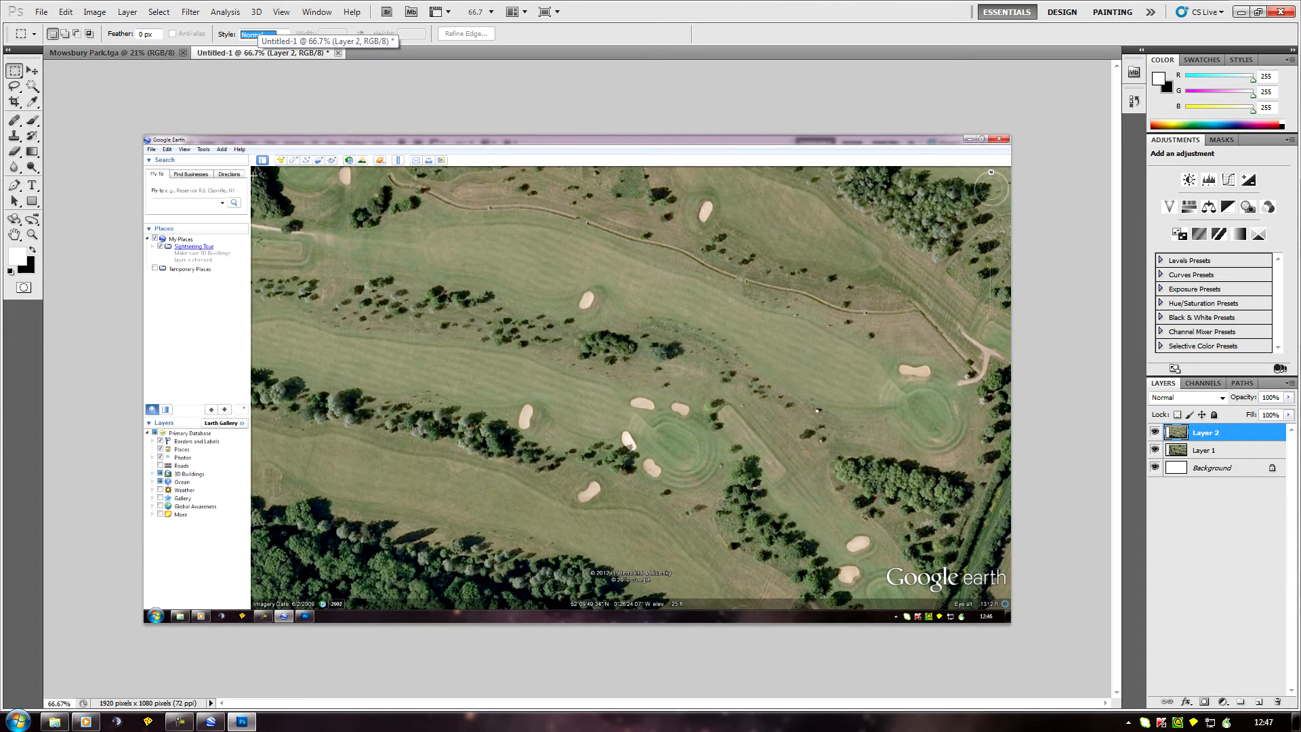
drag(253, 169, 973, 561)
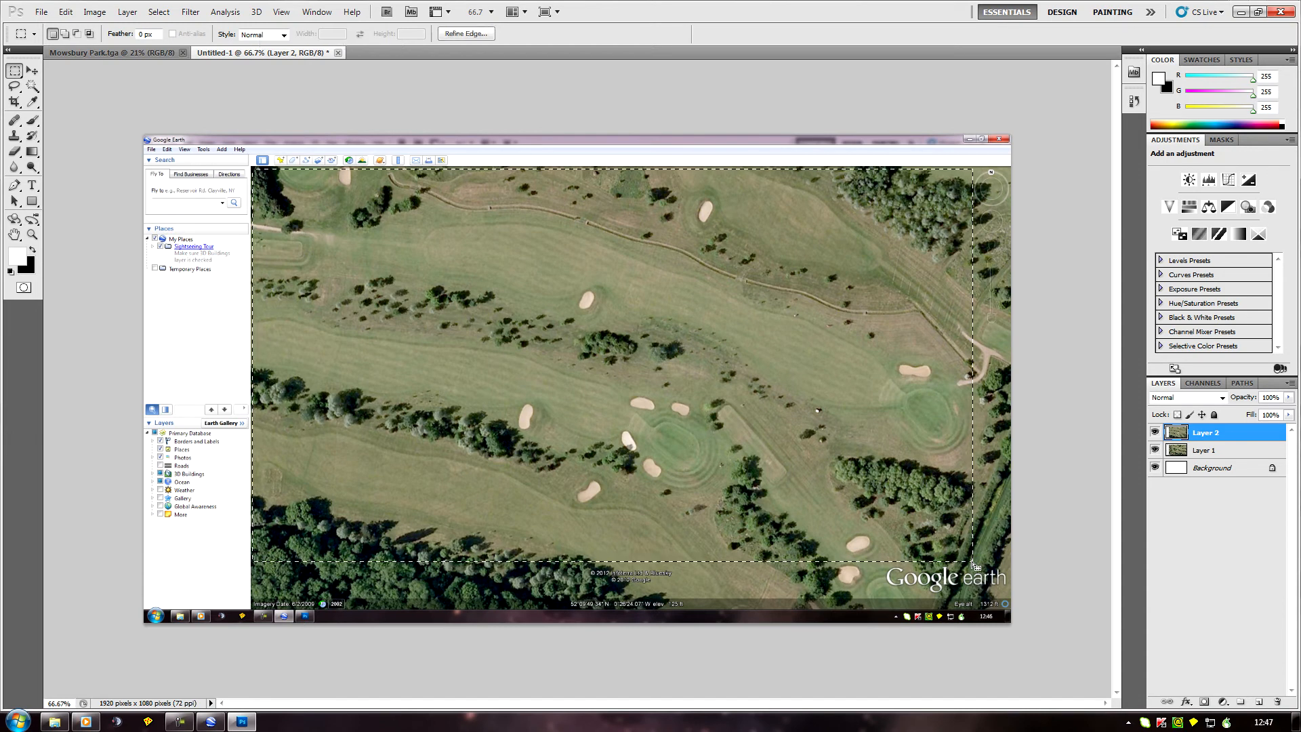
click(94, 11)
click(121, 147)
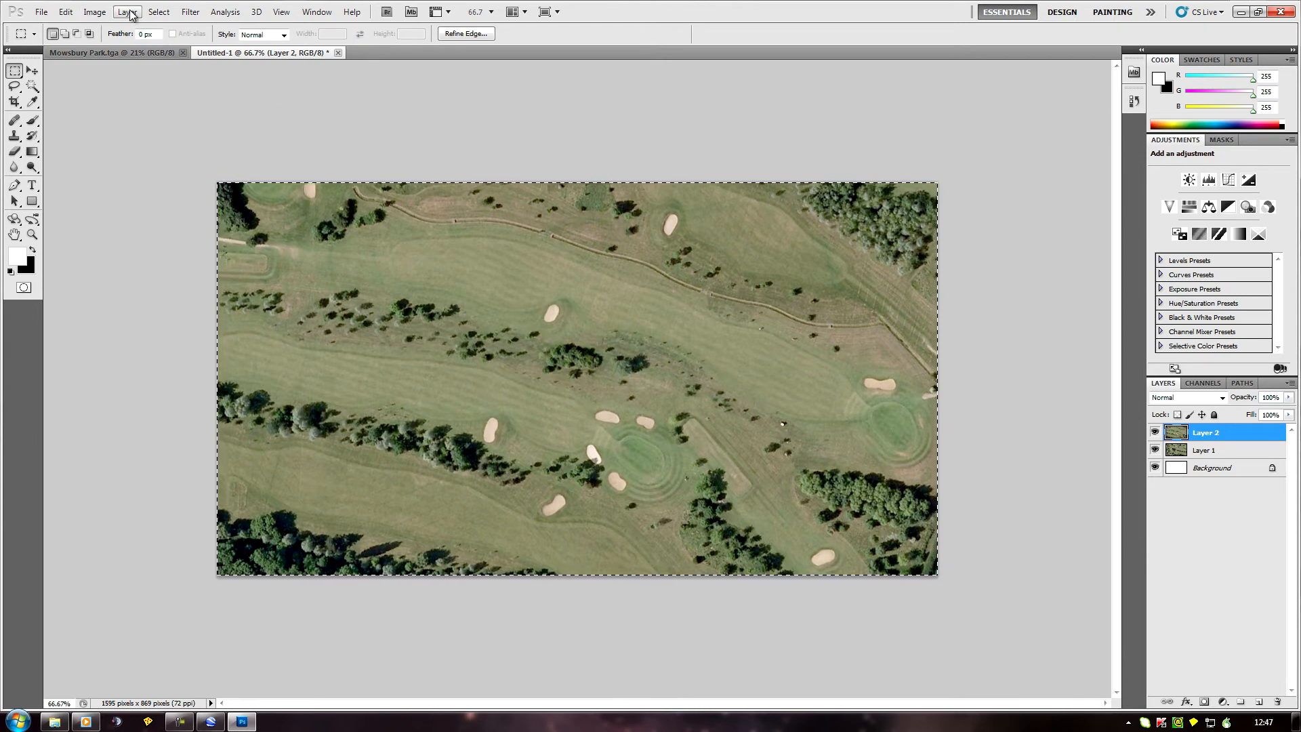
Extend the canvas by a relative 6000 pixels in both width and height, with the anchor centred.
click(94, 12)
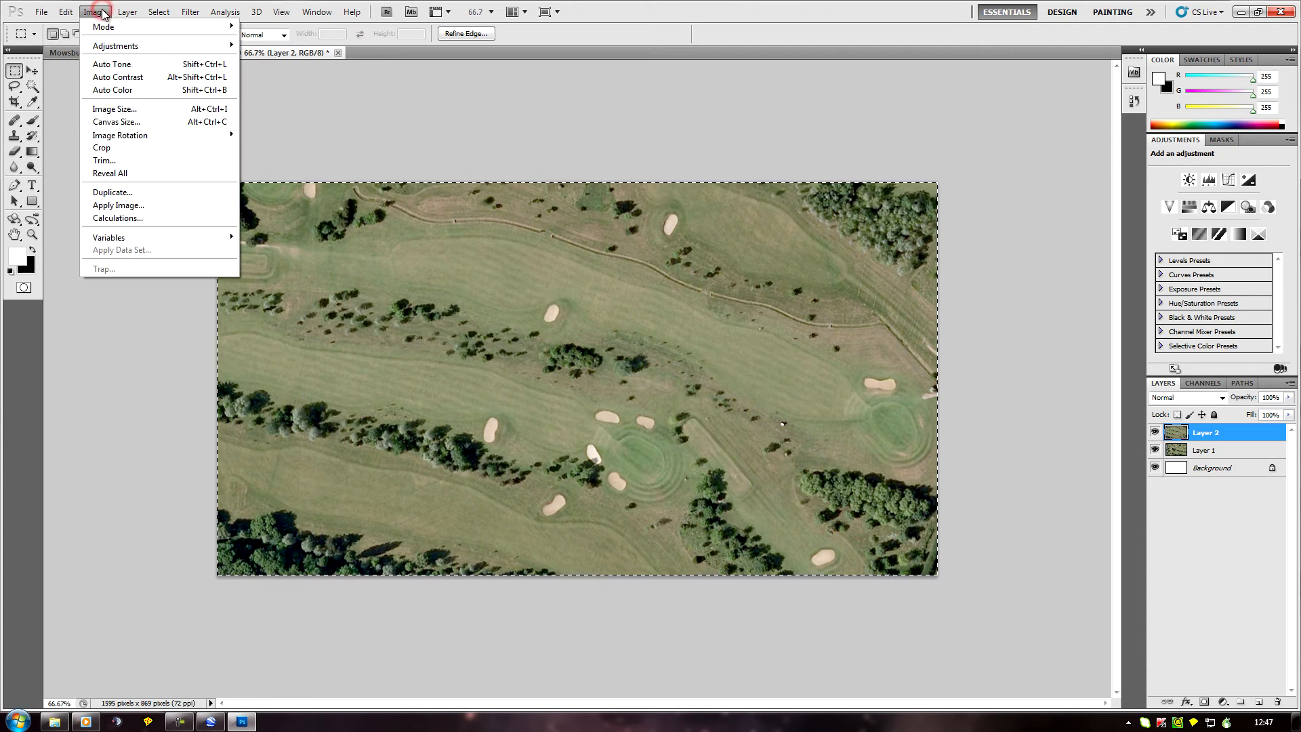
click(129, 123)
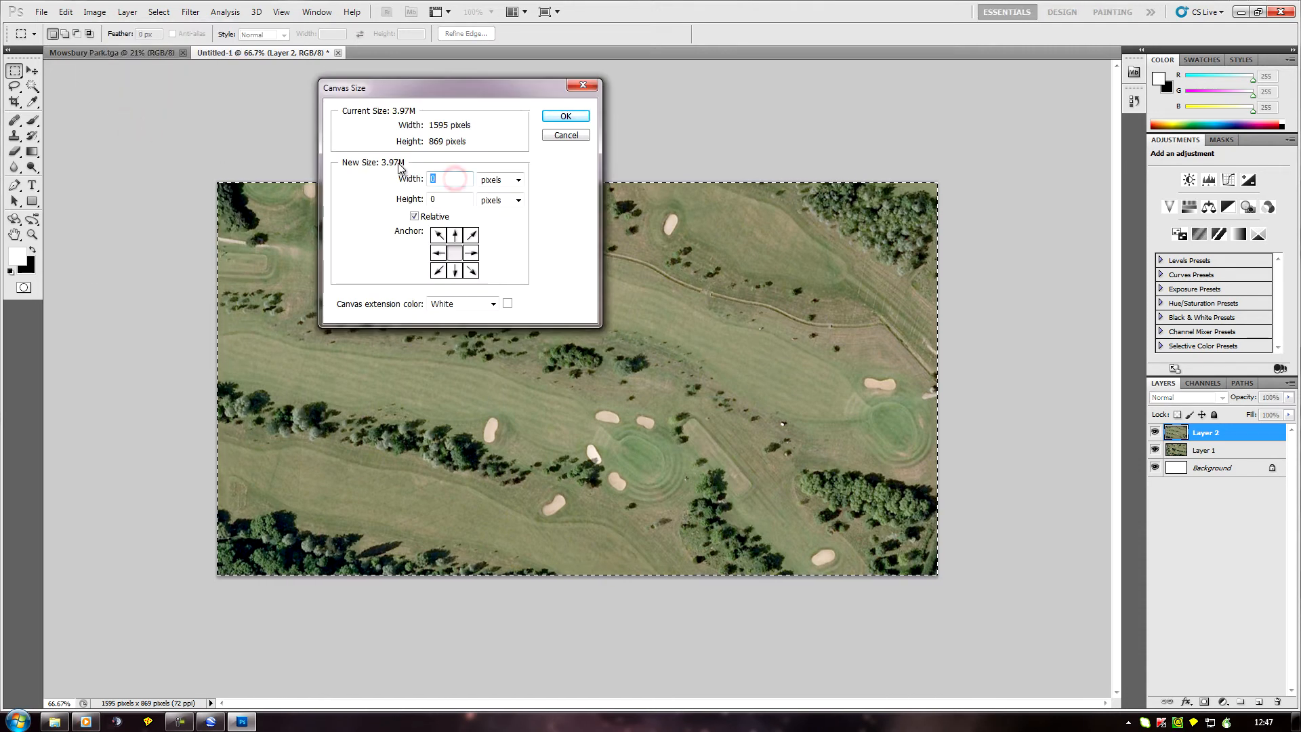
text(6000)
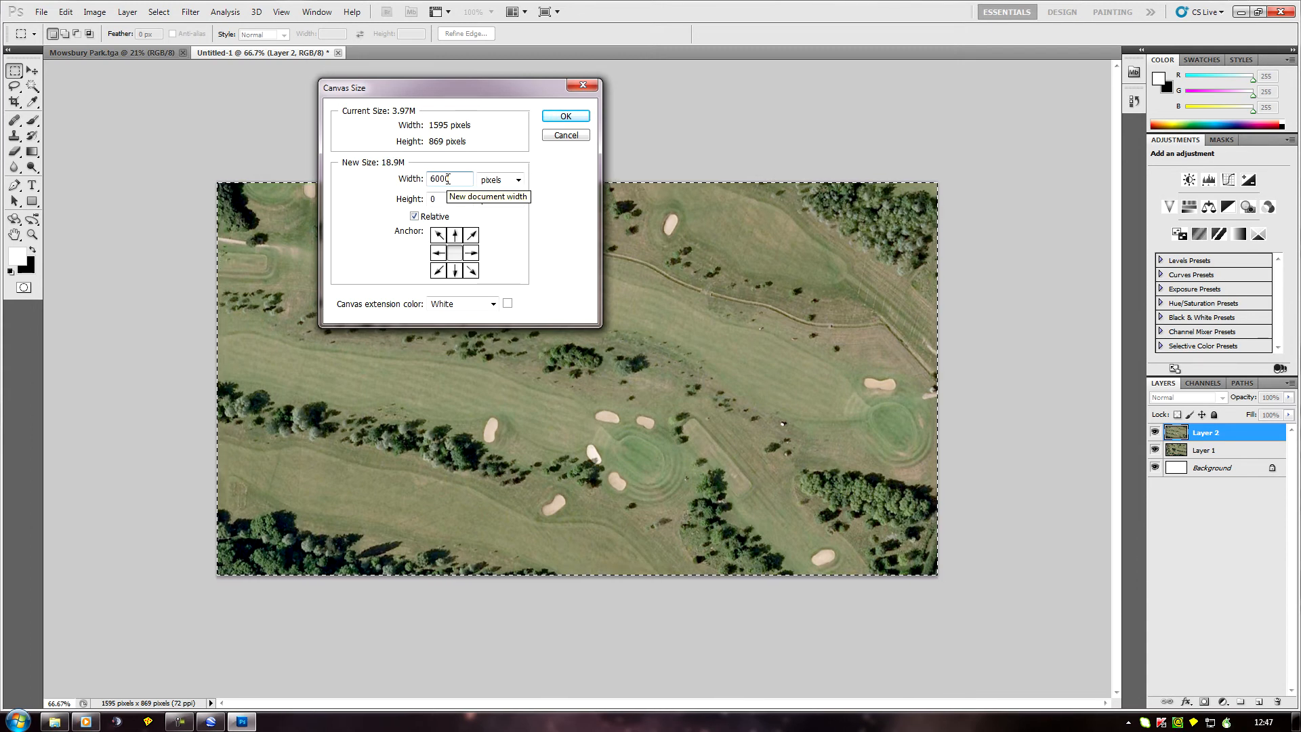
click(437, 198)
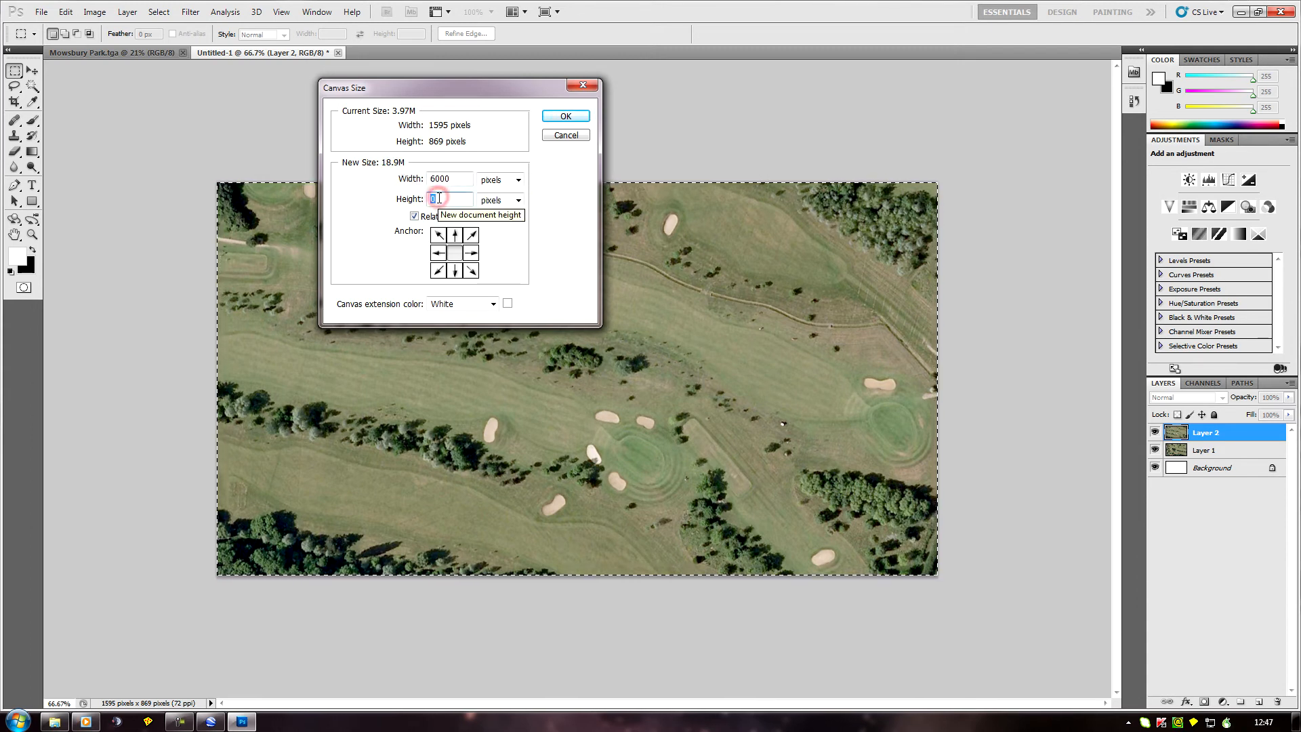
text(6000)
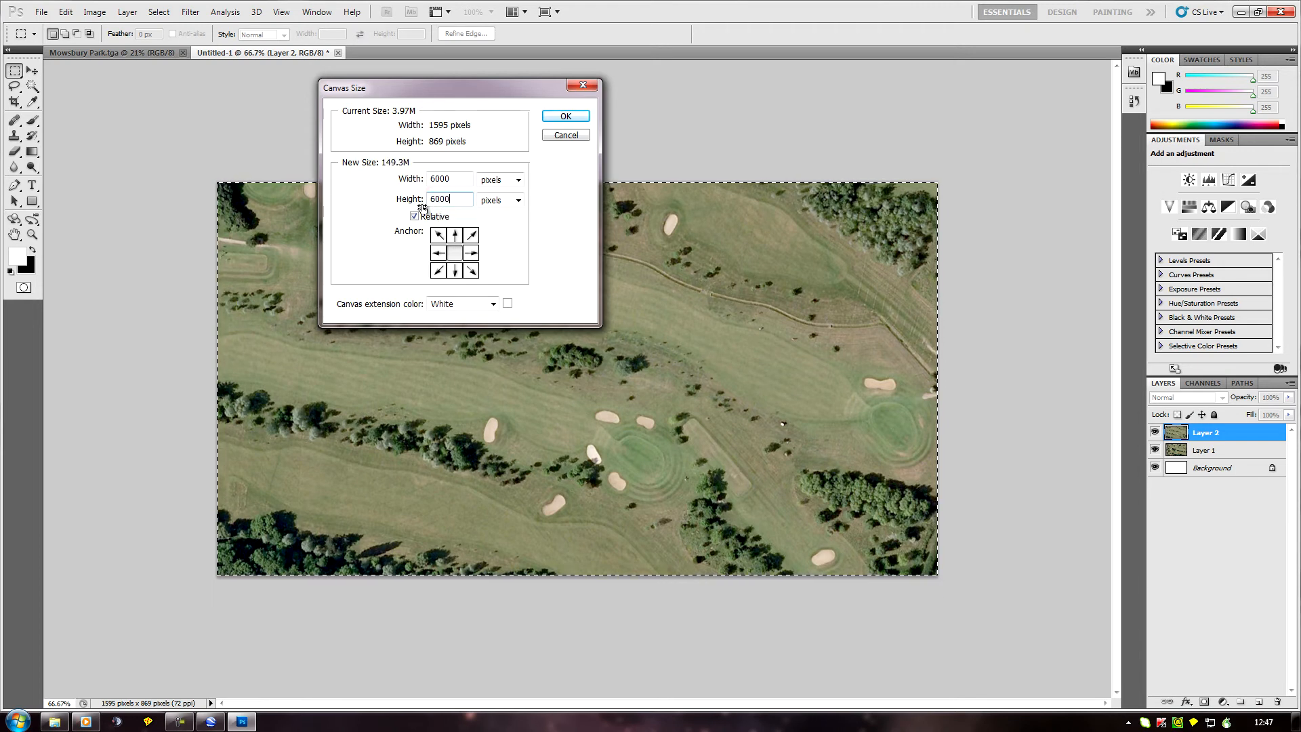
click(572, 116)
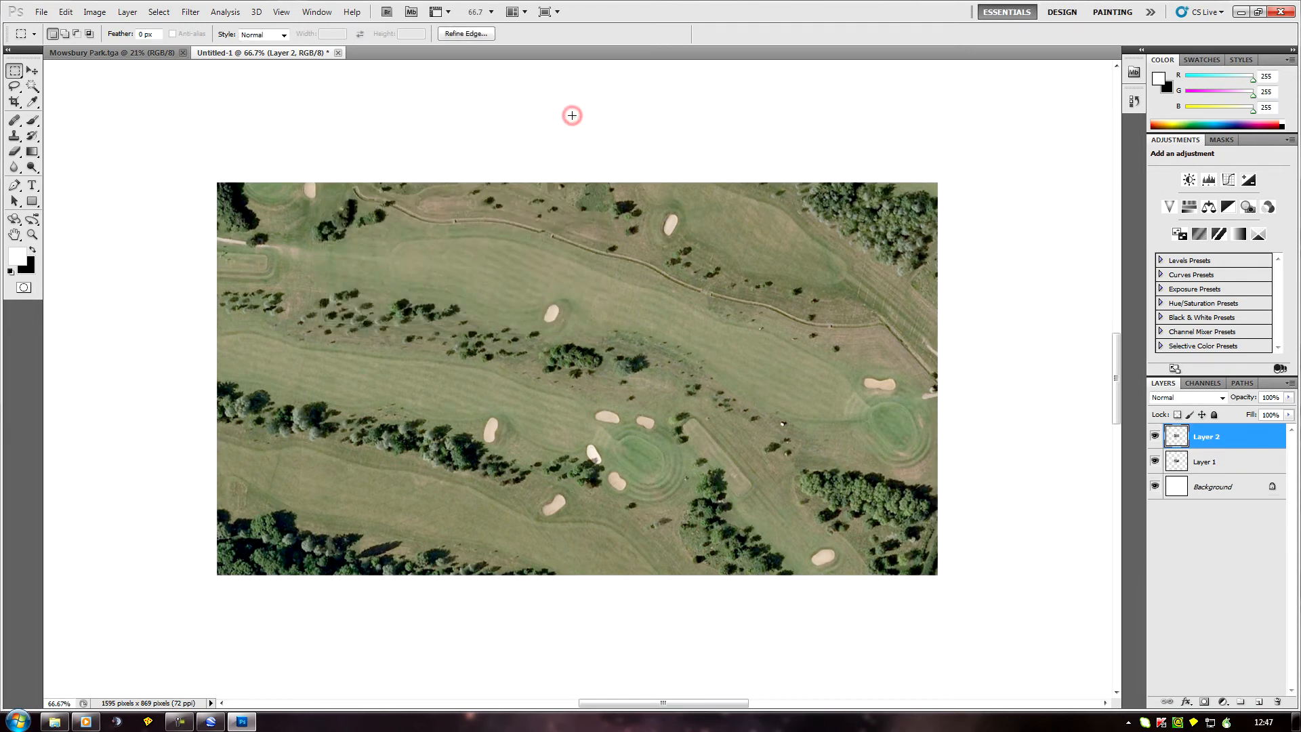
Separate the two stacked map captures with the Move tool, placing Layer 2 to the west and Layer 1 to the east.
alt+scroll(568, 237, down, 4)
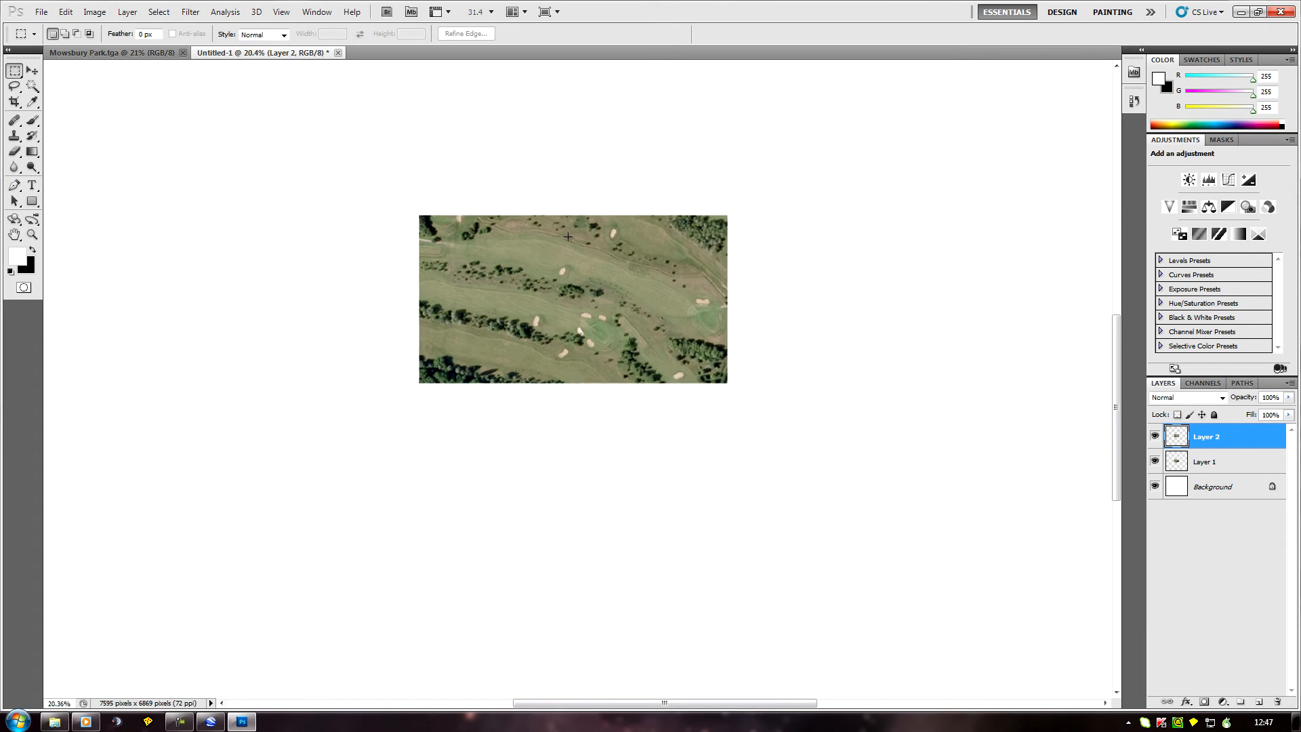
alt+scroll(568, 237, down, 4)
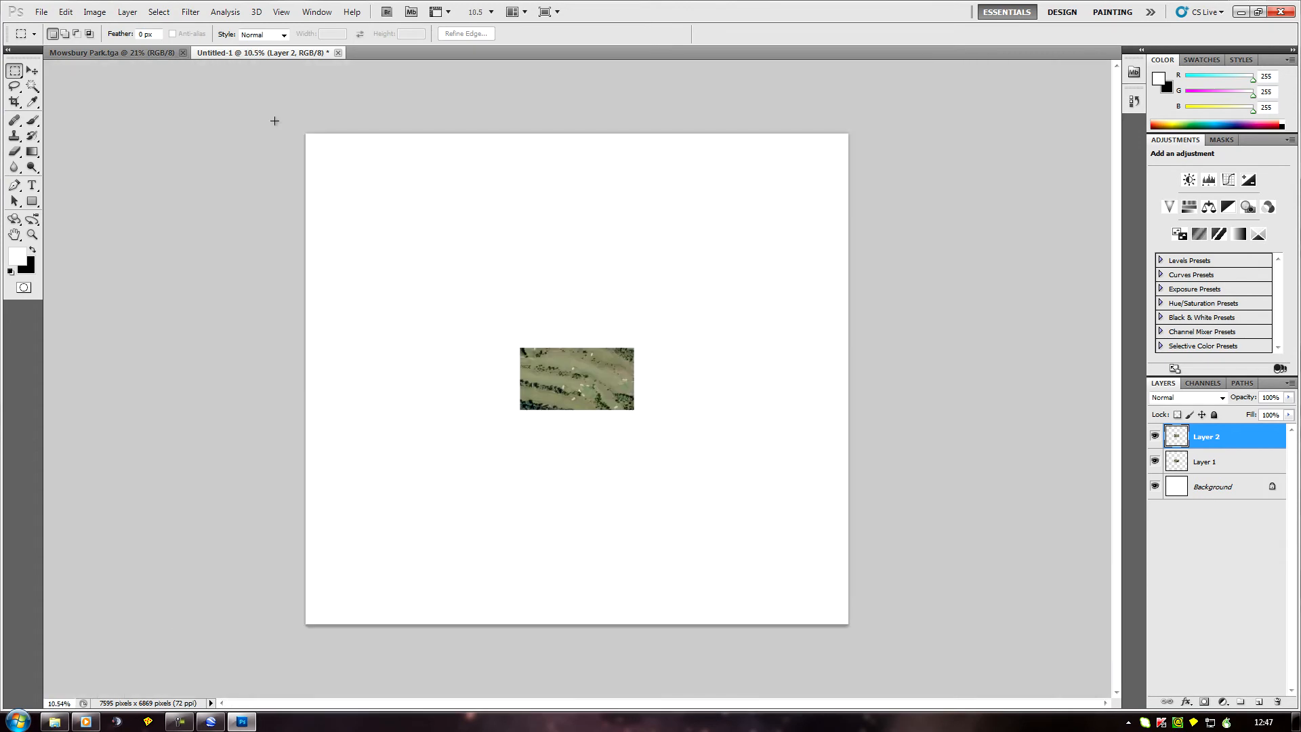
click(32, 70)
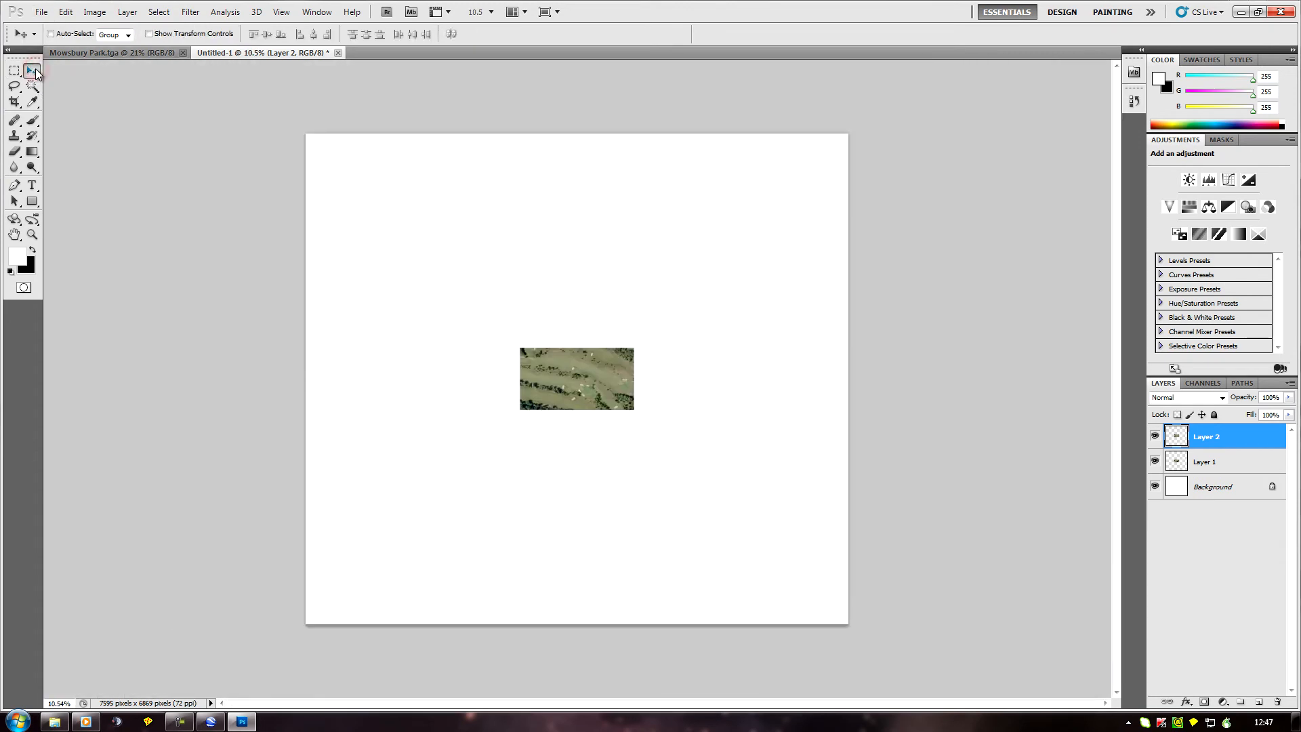
mouse_move(558, 386)
mouse_down()
mouse_move(567, 341)
mouse_move(468, 276)
mouse_up()
drag(561, 393, 561, 435)
right_click(617, 370)
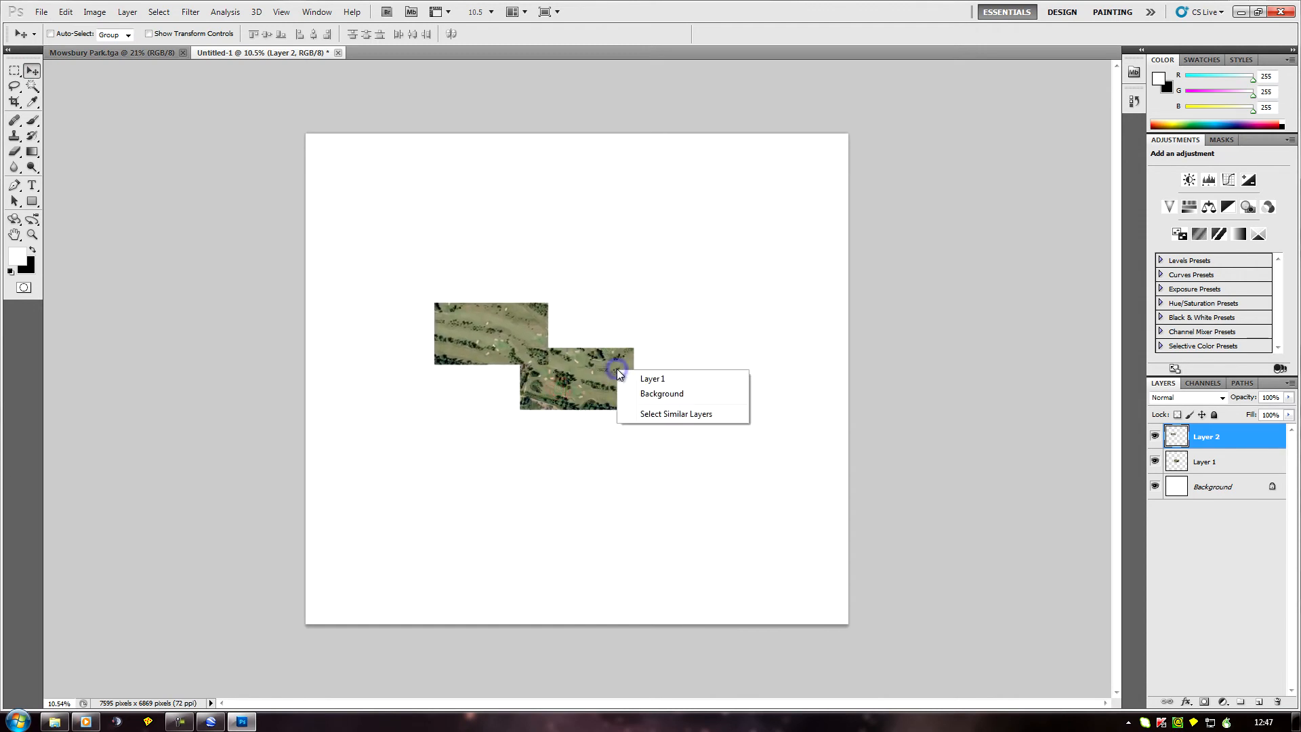
click(649, 379)
drag(565, 386, 628, 347)
Move Layer 2 slightly up and to the right, and shift Layer 1 down and left against its lower corner.
right_click(502, 336)
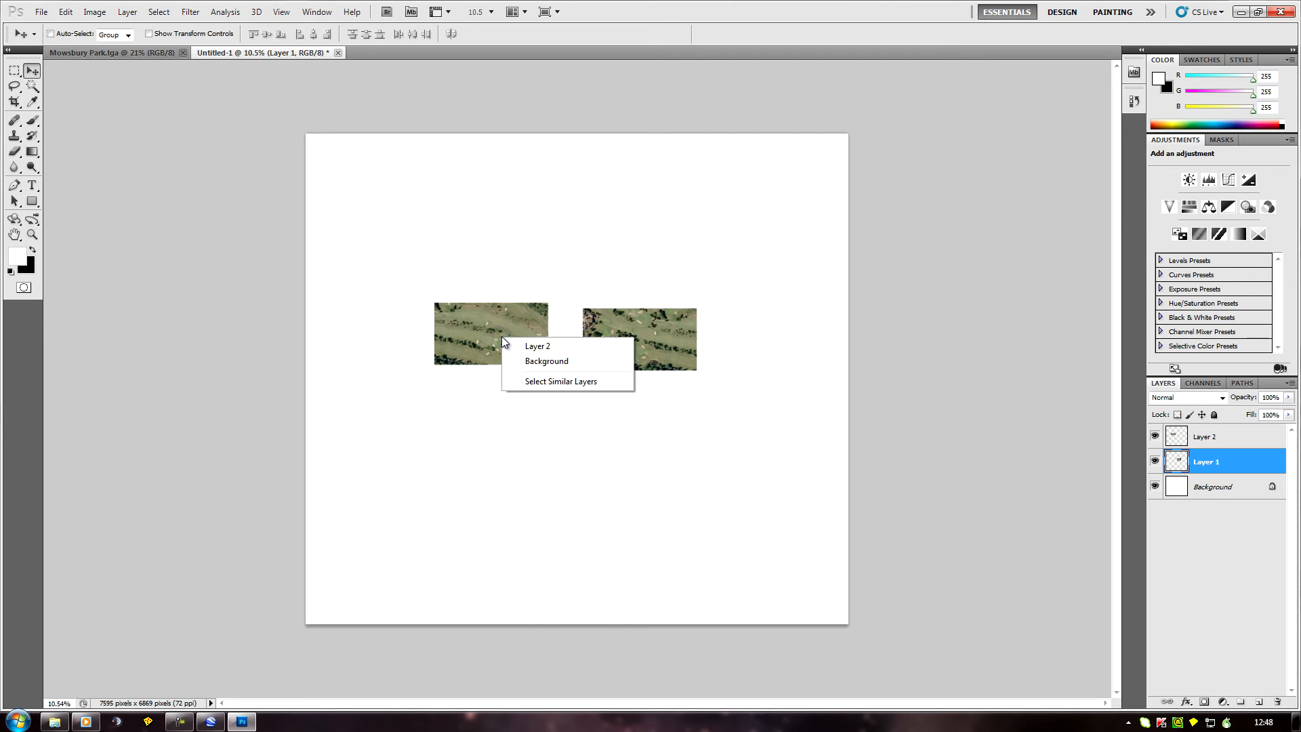
click(535, 346)
drag(498, 339, 523, 320)
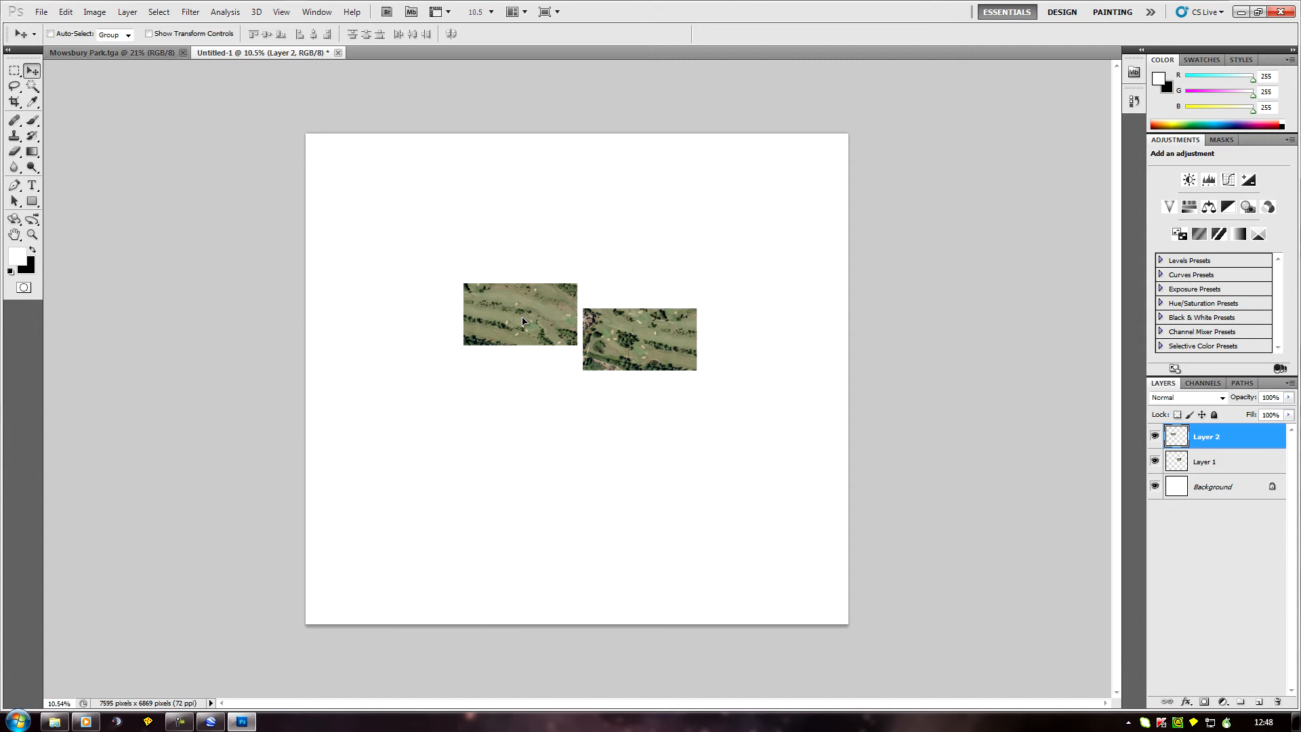
right_click(637, 350)
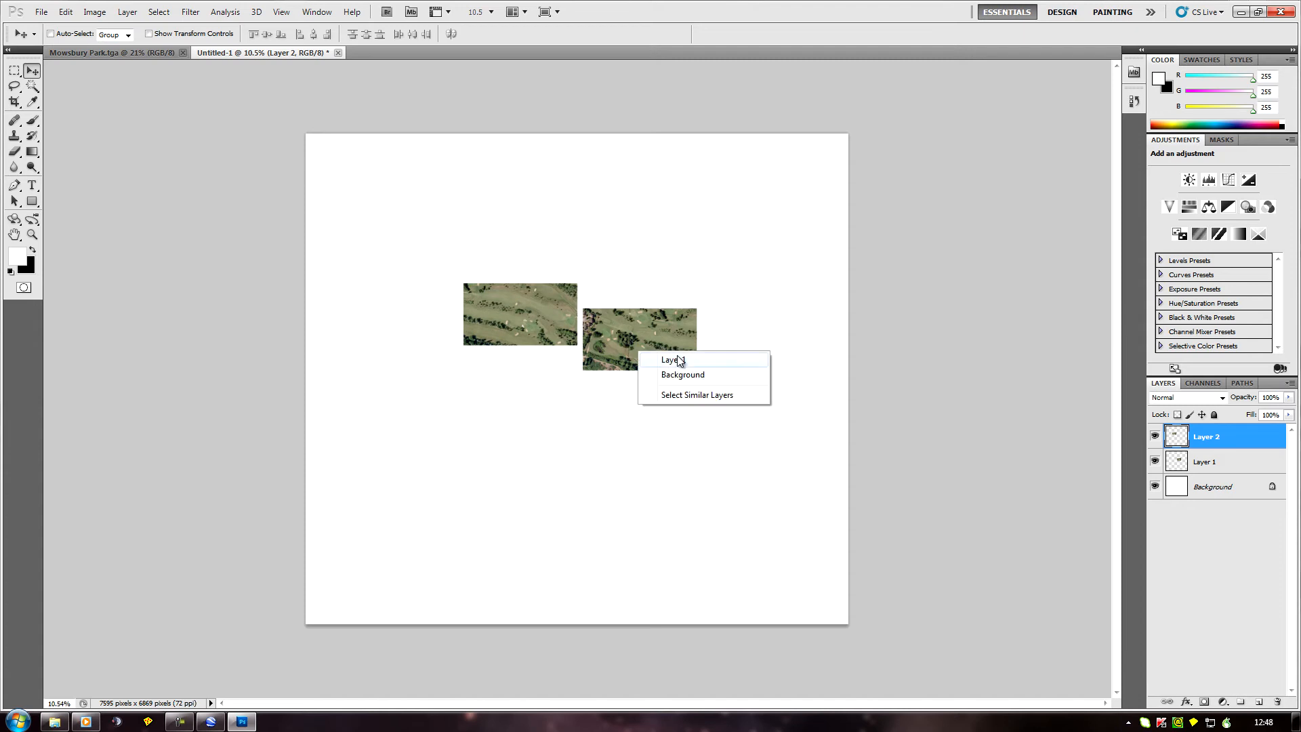
click(671, 359)
drag(657, 351, 610, 372)
Move Layer 1 up and to the right onto empty canvas, clear of Layer 2.
alt+scroll(682, 347, up, 8)
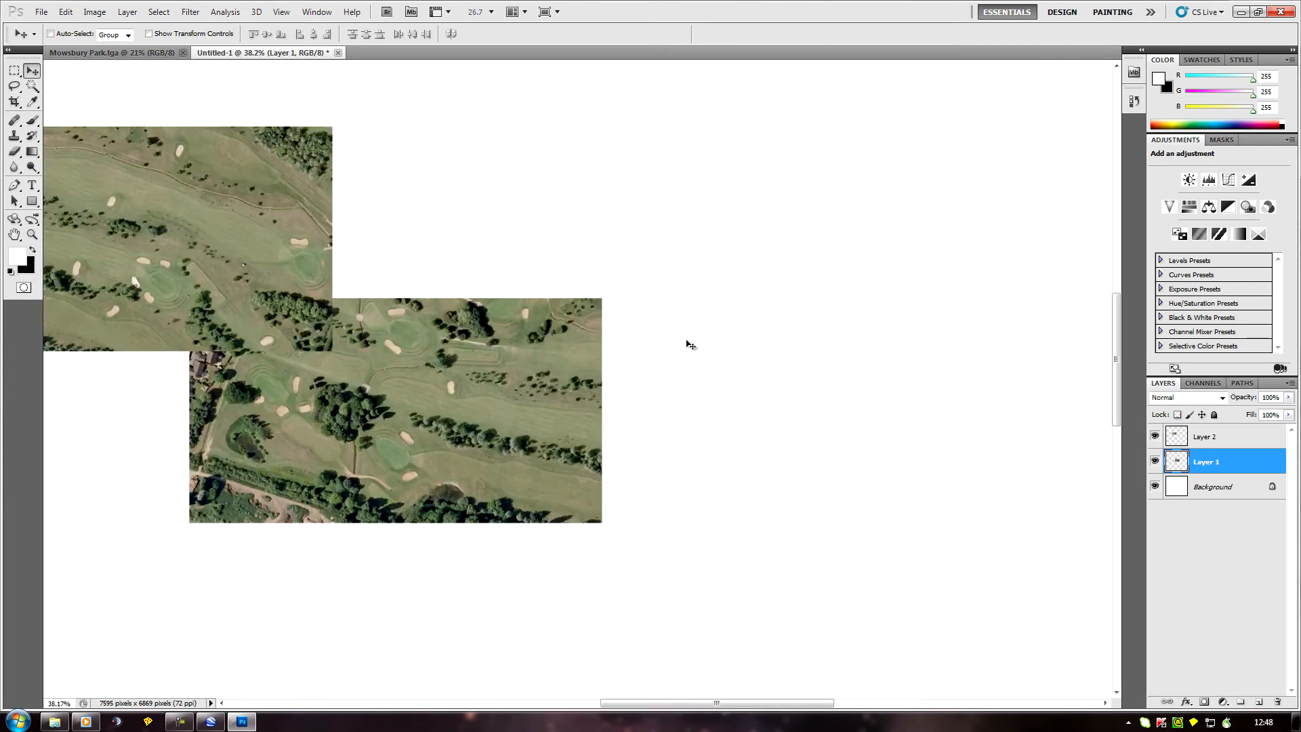
alt+scroll(328, 461, down, 2)
drag(262, 476, 534, 367)
alt+scroll(372, 501, down, 1)
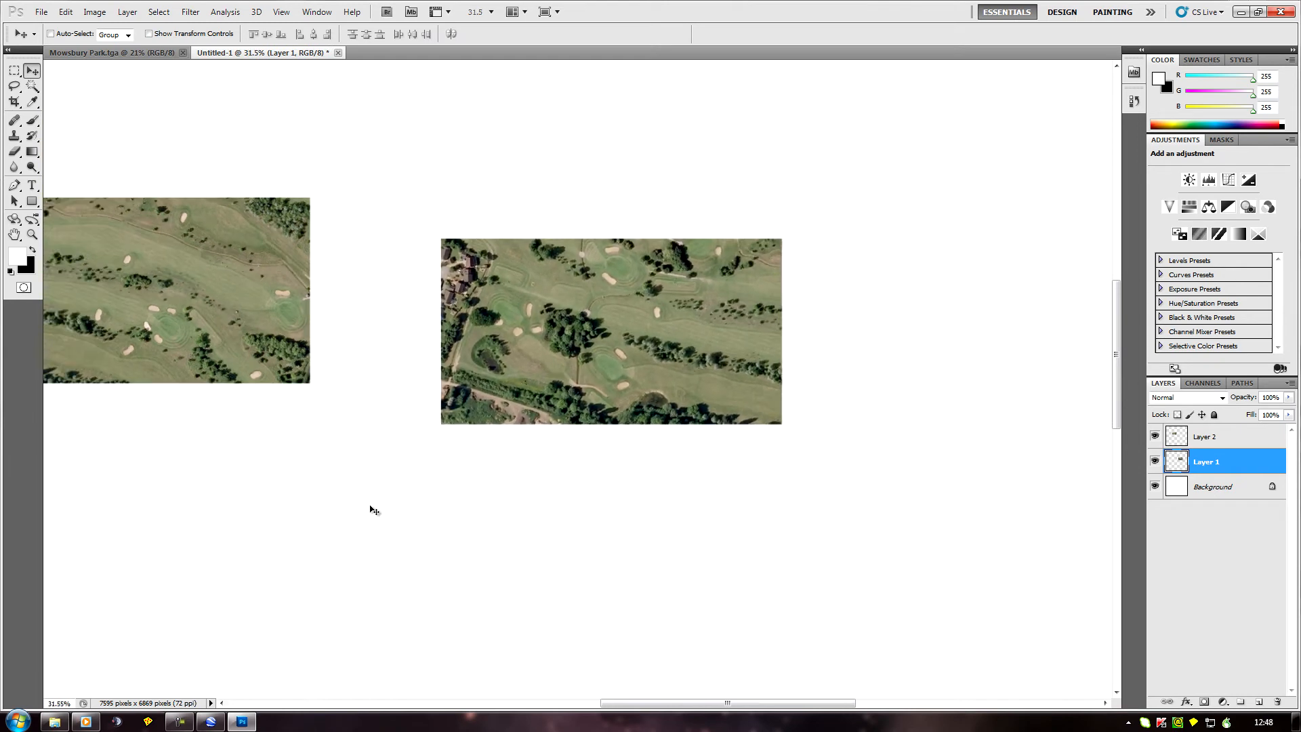
Select Layer 2 and place it over Layer 1's east edge so the overlapping fairways and tree lines match.
right_click(133, 348)
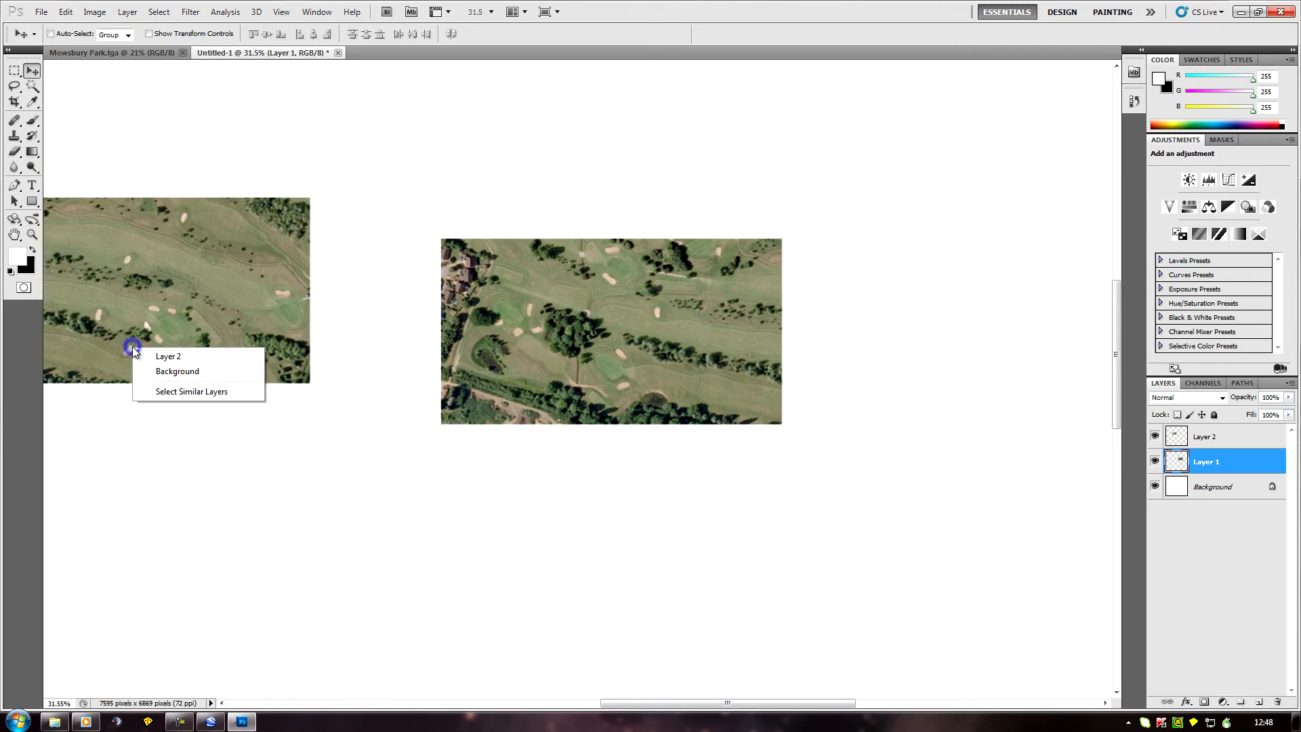
click(168, 357)
drag(118, 334, 819, 383)
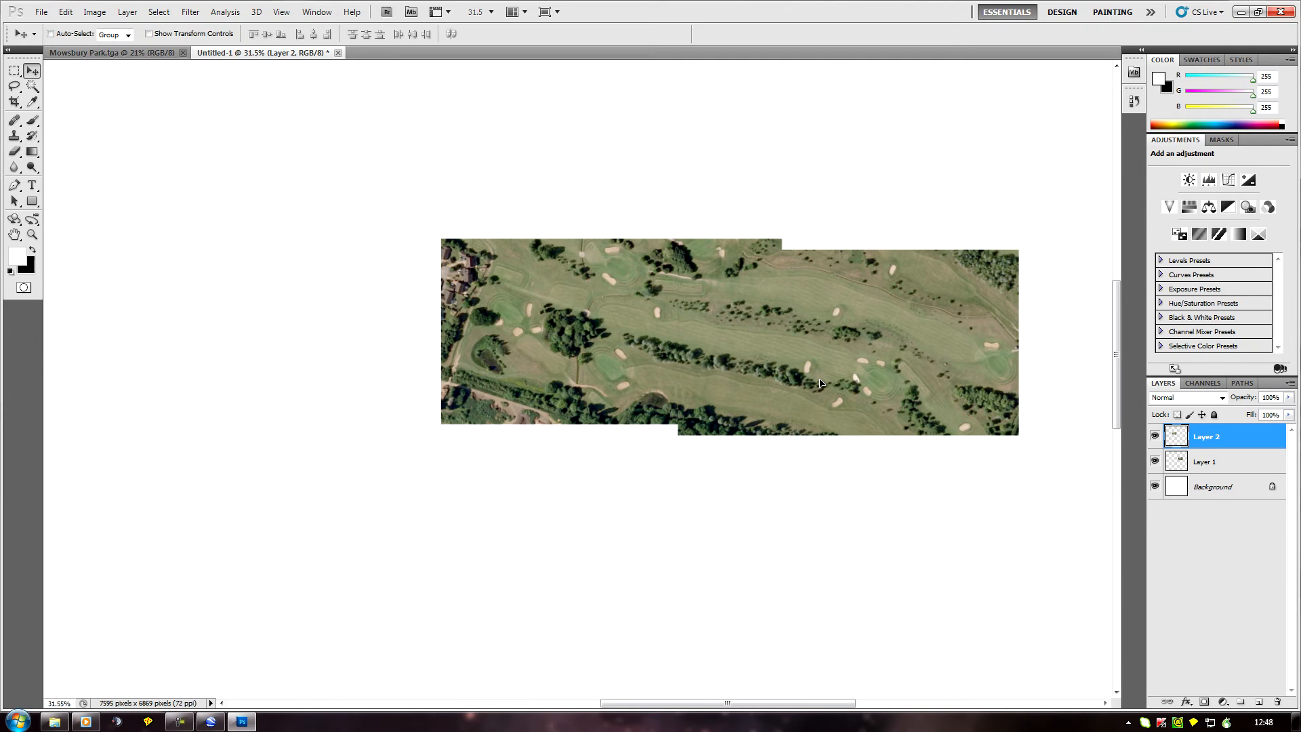
Nudge Layer 2 slightly west so its fairways and tree lines match Layer 1 along the overlap.
alt+scroll(857, 410, up, 5)
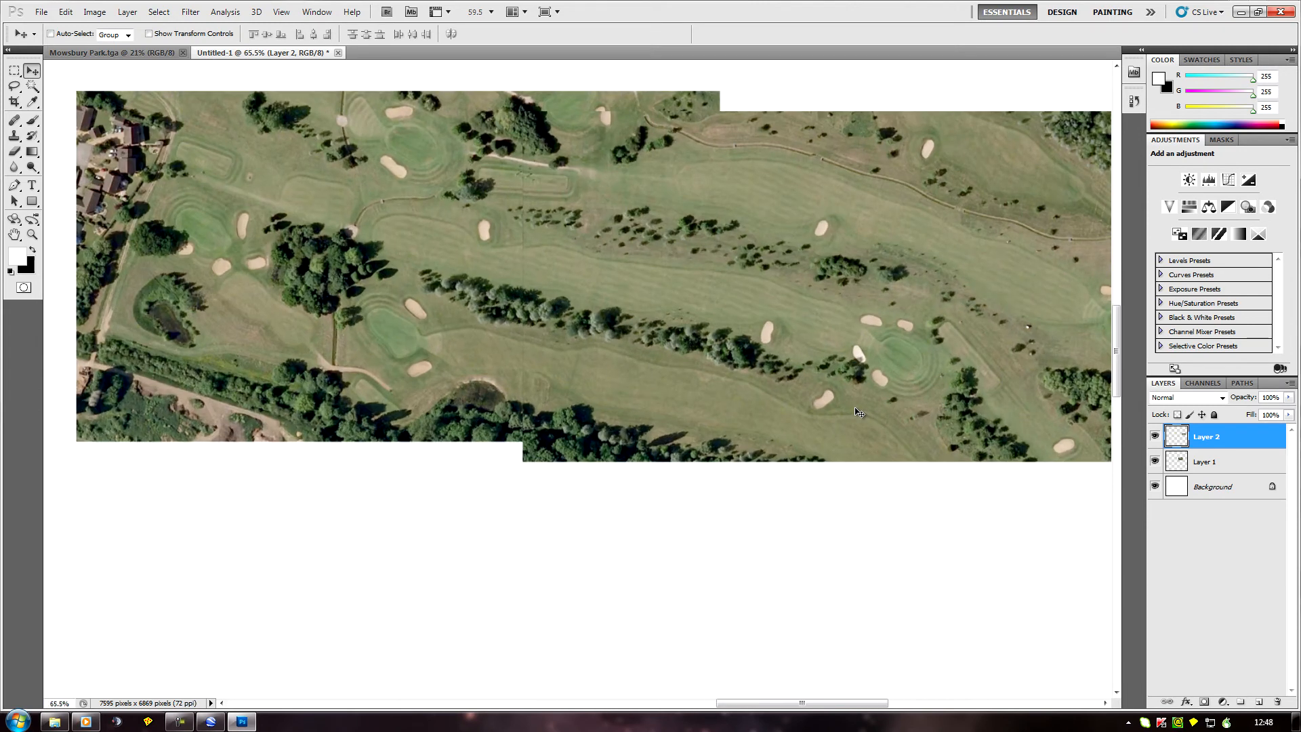
drag(613, 321, 603, 320)
alt+scroll(668, 405, down, 3)
alt+scroll(681, 411, down, 8)
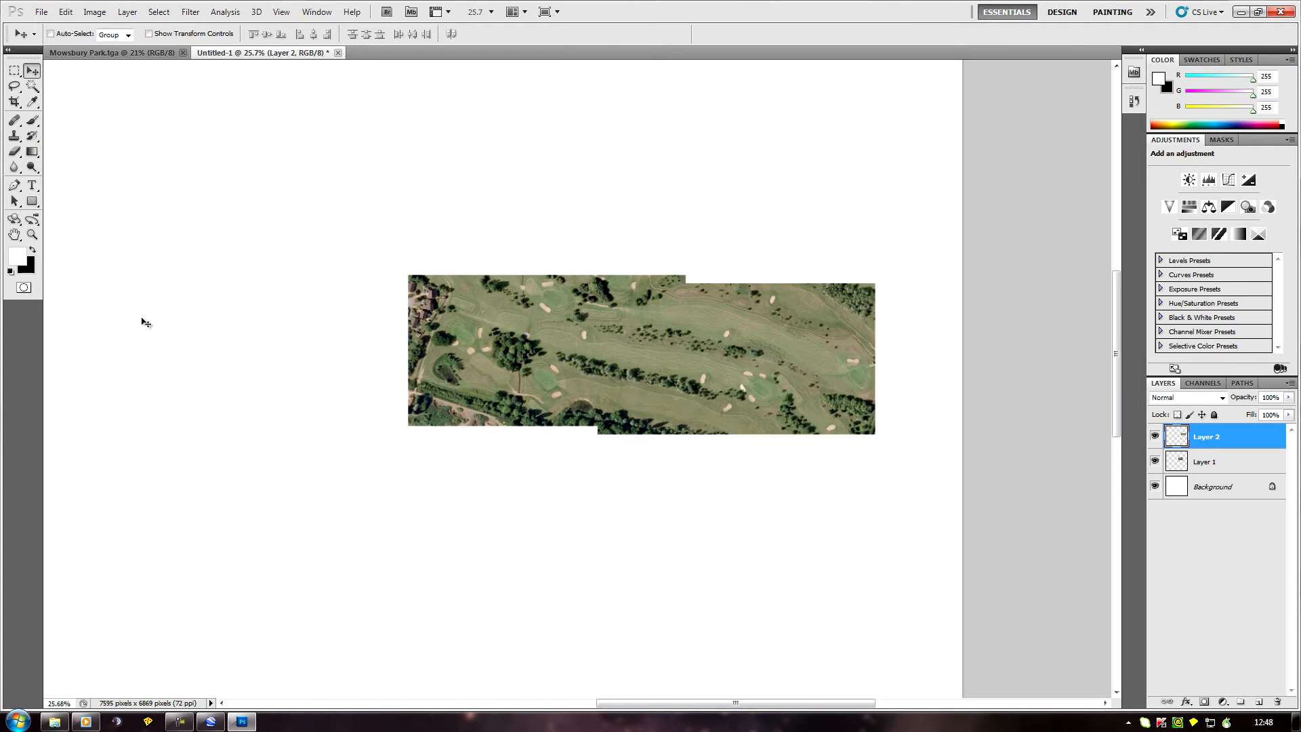
Flatten Layer 1 and Layer 2 of the stitched map into the Background.
alt+scroll(176, 329, down, 3)
alt+scroll(450, 491, down, 3)
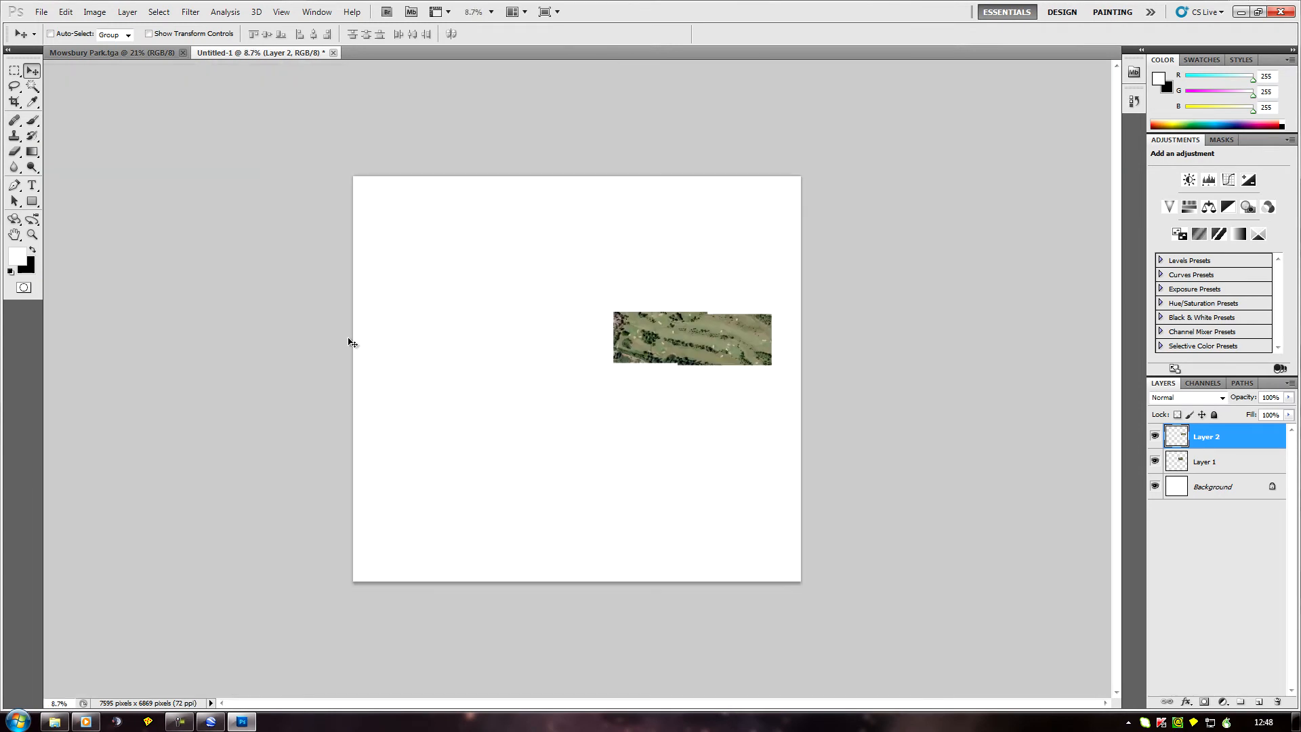
alt+scroll(327, 207, up, 3)
alt+scroll(324, 206, down, 2)
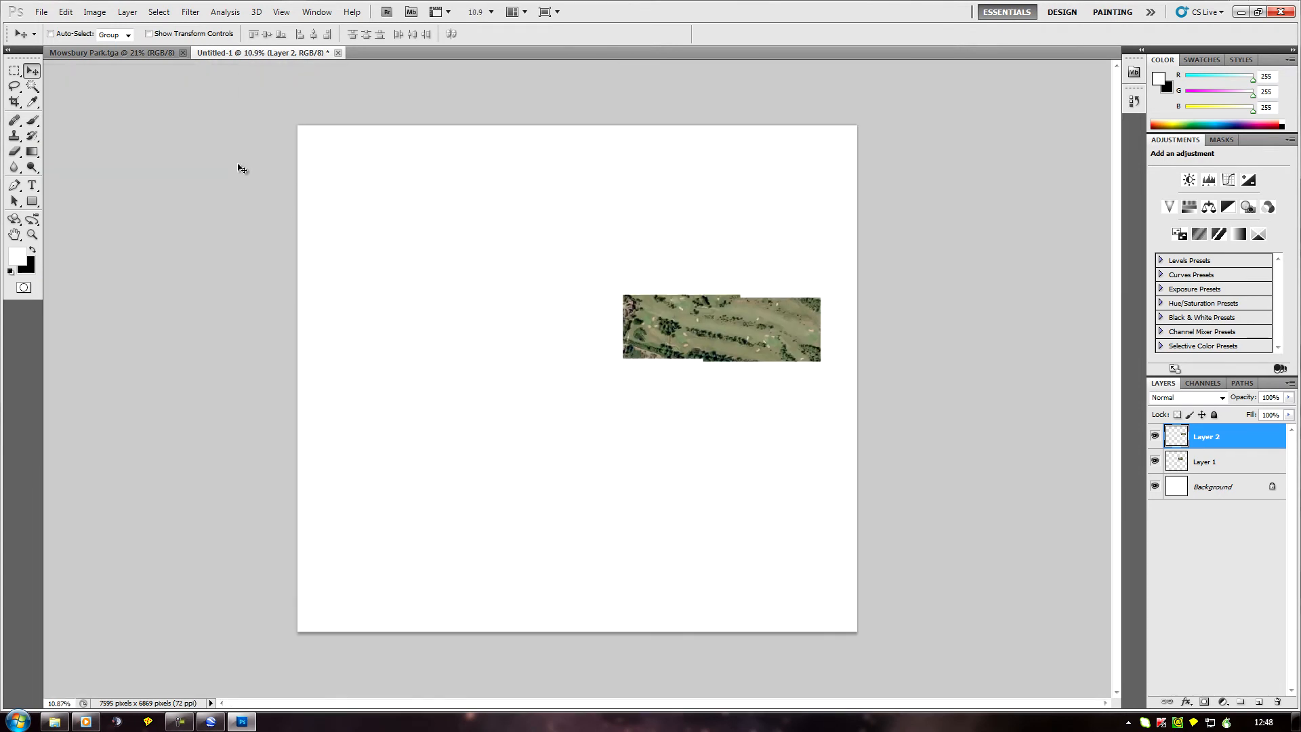
click(138, 14)
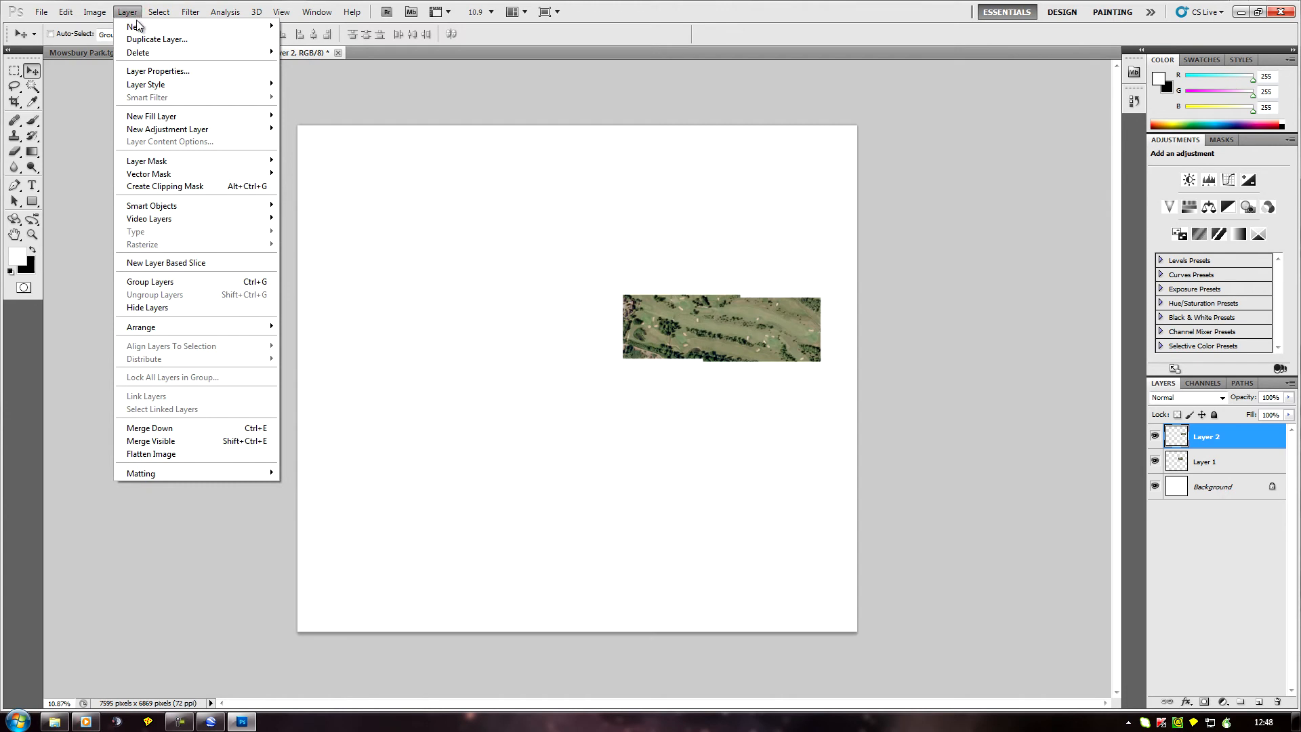
click(170, 454)
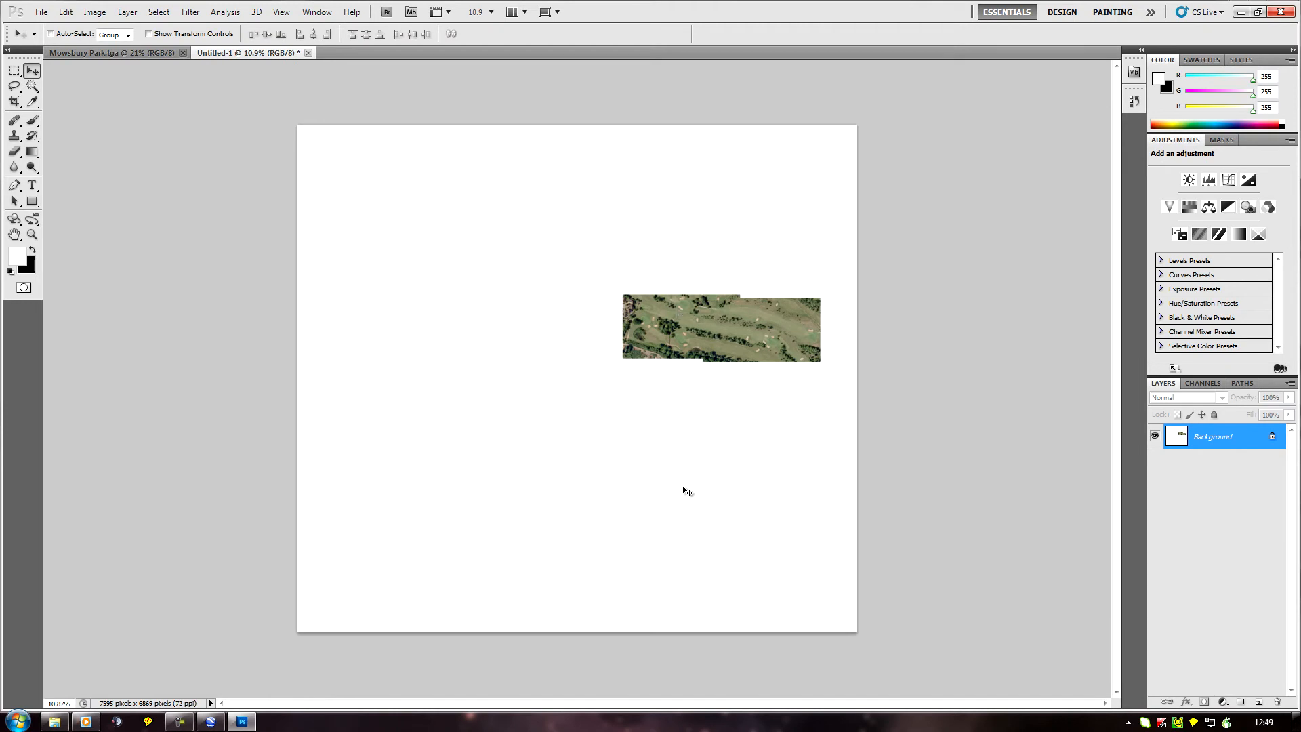
Check the pixel dimensions of the finished Mowsbury Park.tga image, leaving its size unchanged.
alt+scroll(294, 413, up, 3)
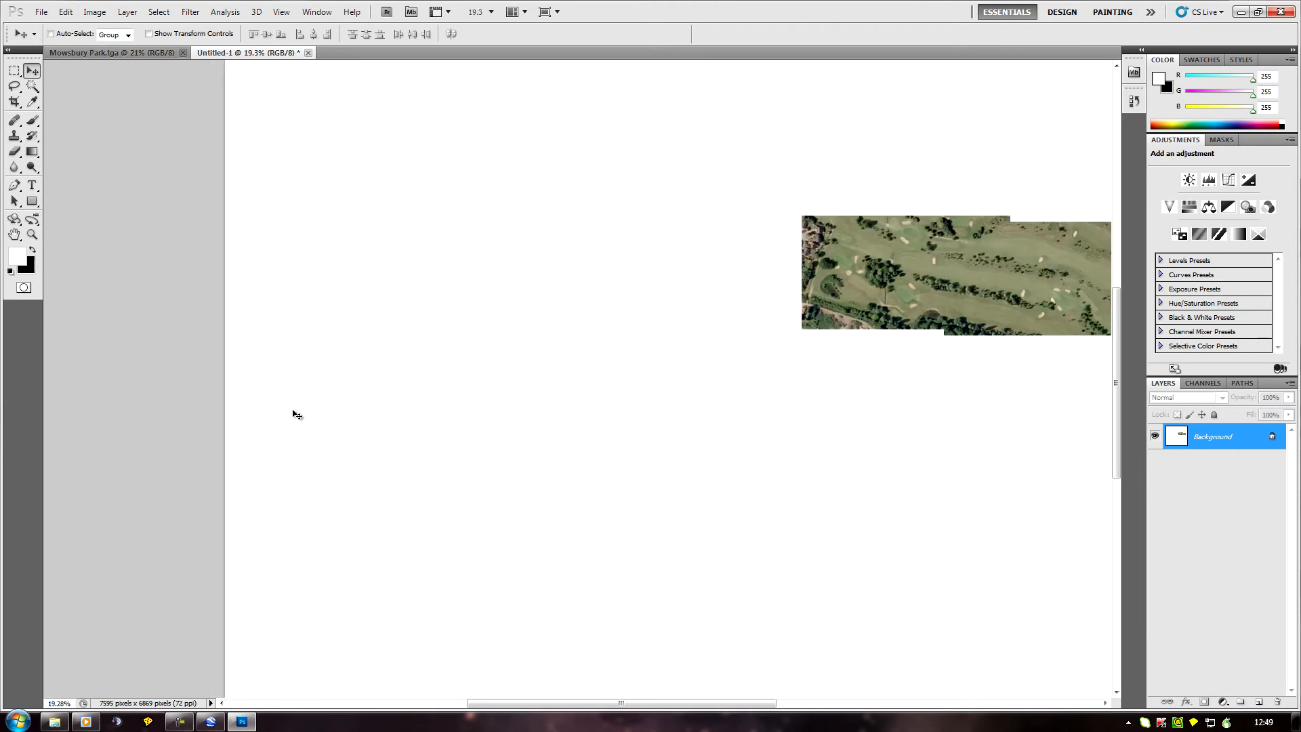
alt+scroll(297, 415, down, 1)
alt+scroll(297, 415, down, 1)
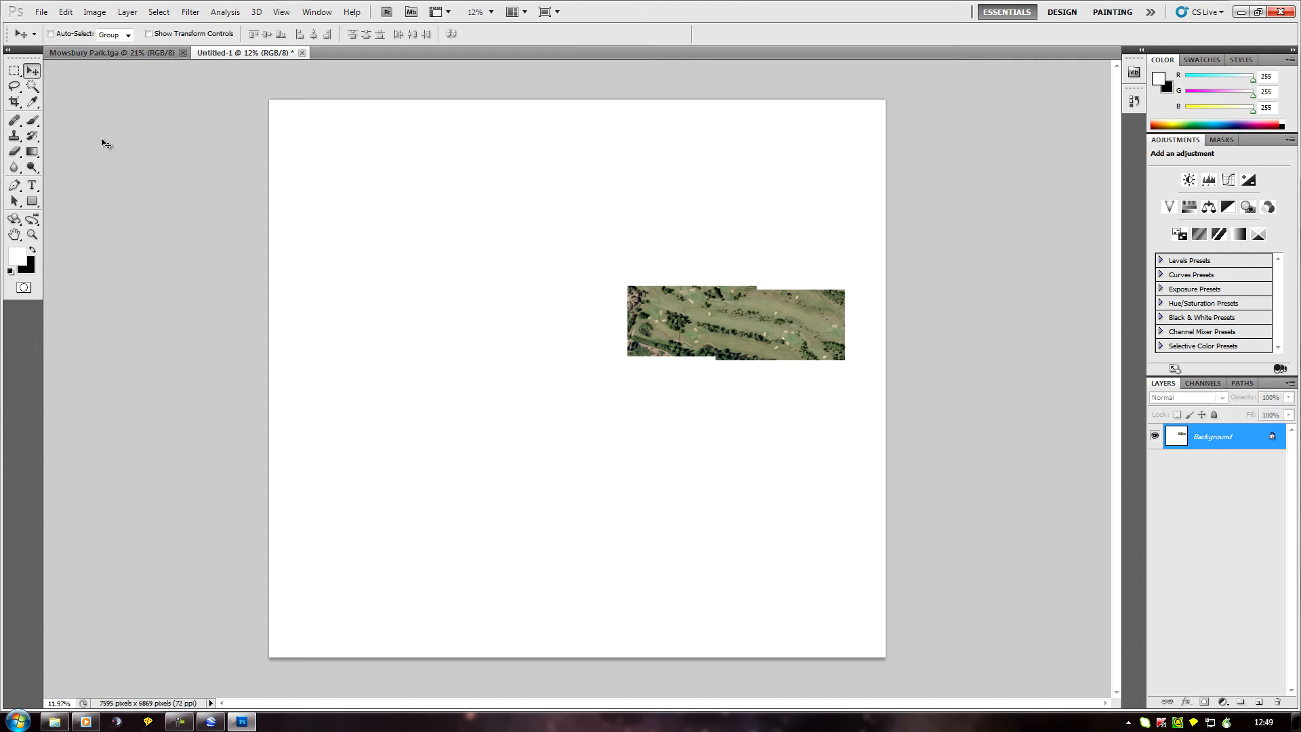
click(121, 52)
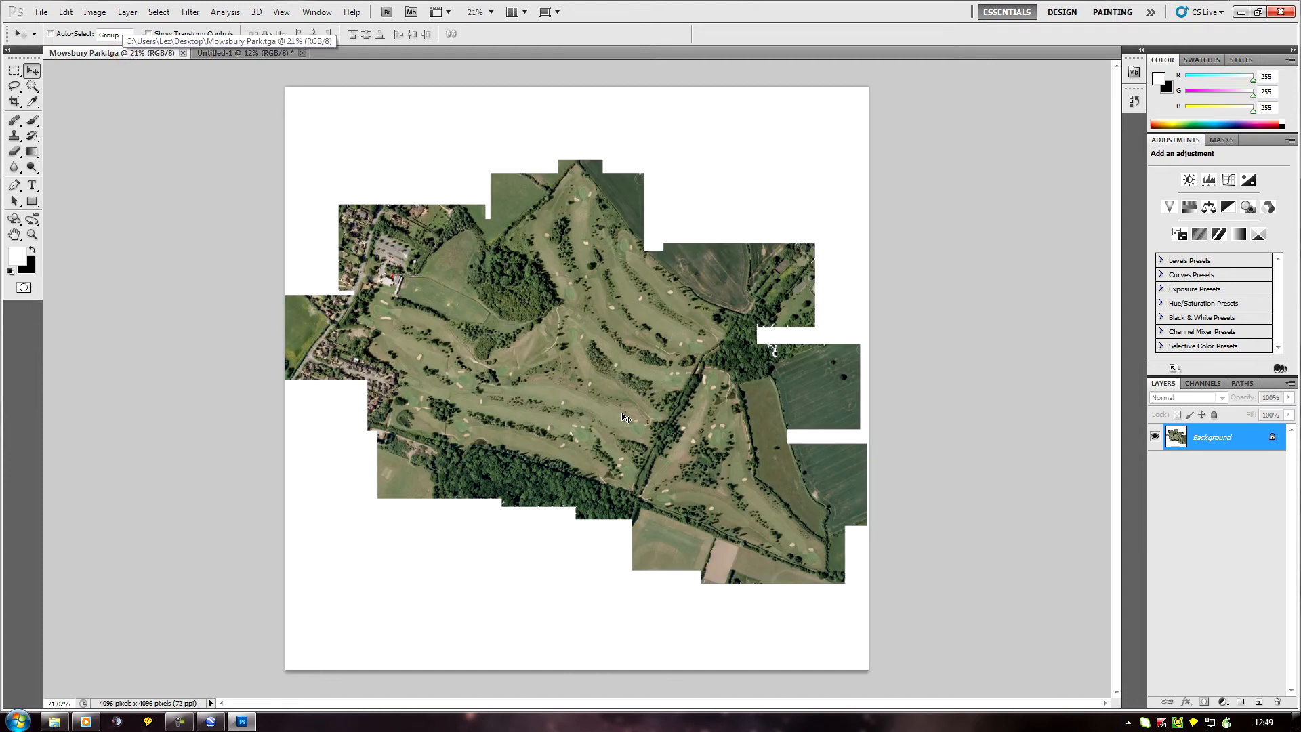
click(90, 12)
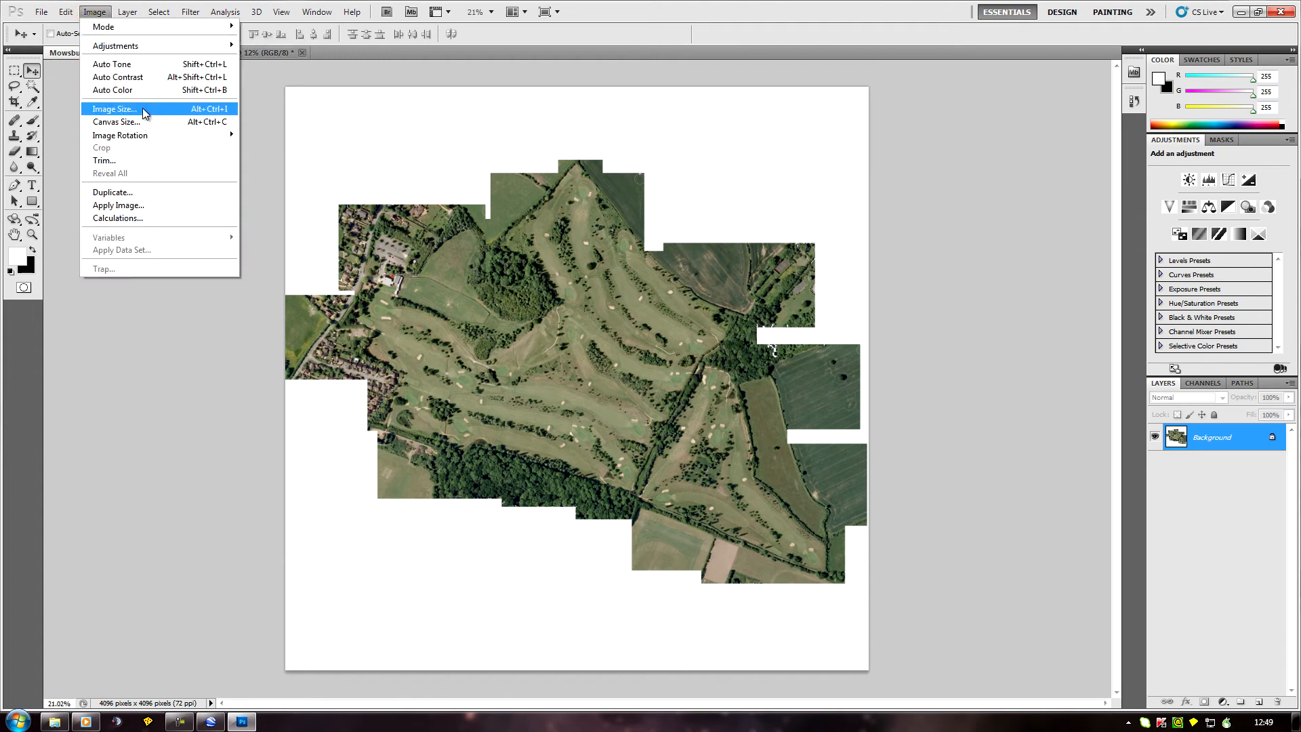
click(143, 110)
click(378, 283)
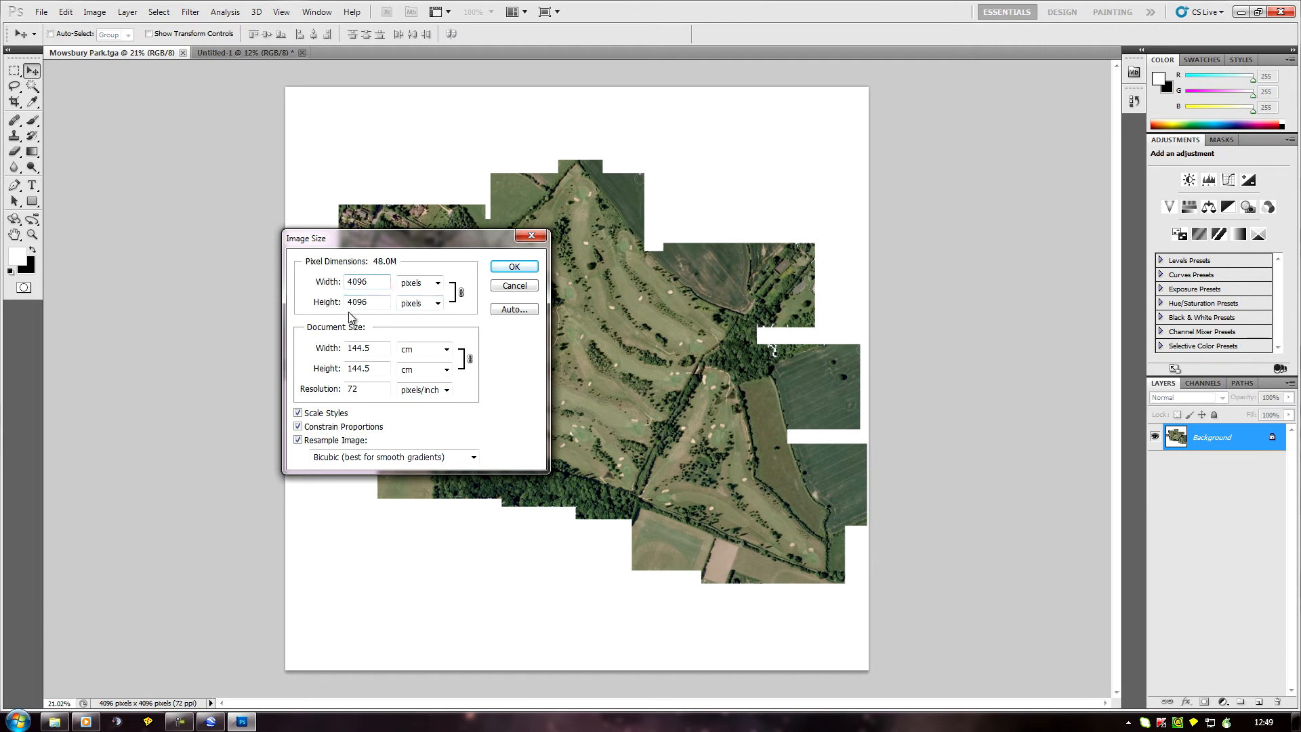
click(513, 288)
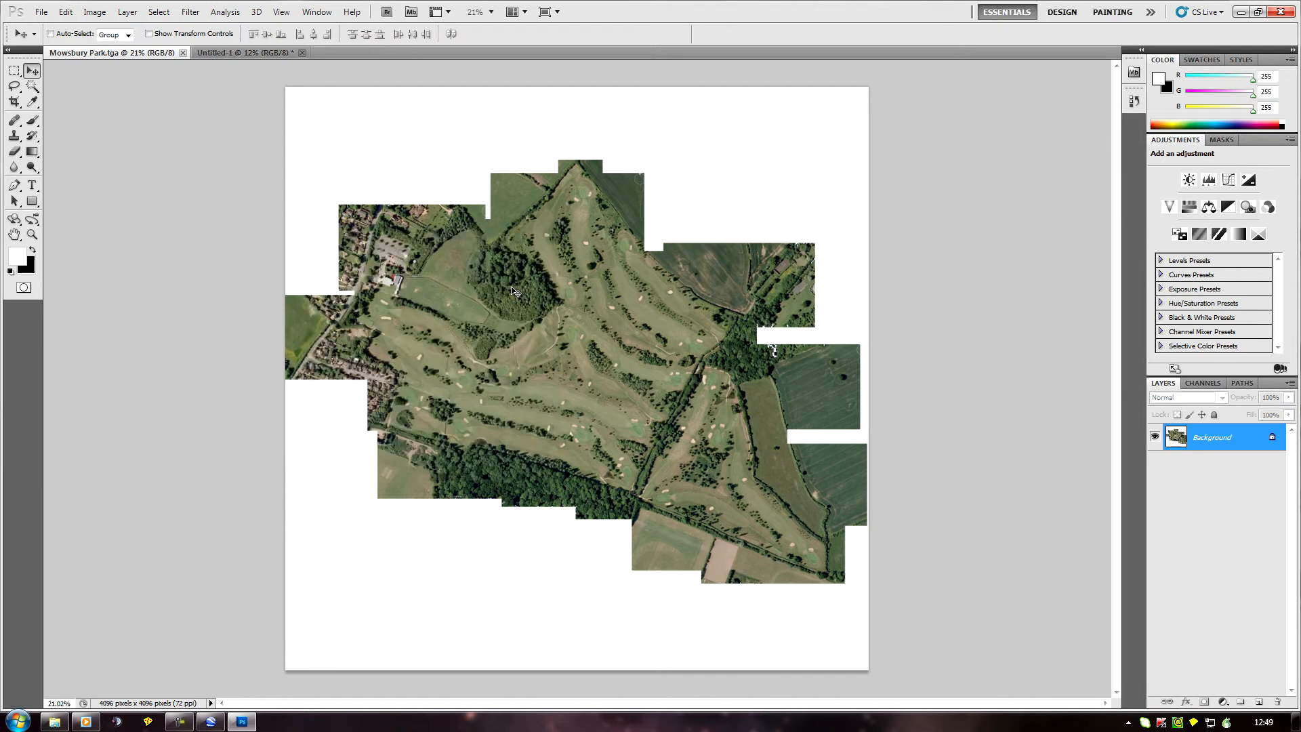
Crop the Untitled-1 document to a square around the stitched map, using a rectangular selection with a fixed ratio of 72 to 72.
click(249, 52)
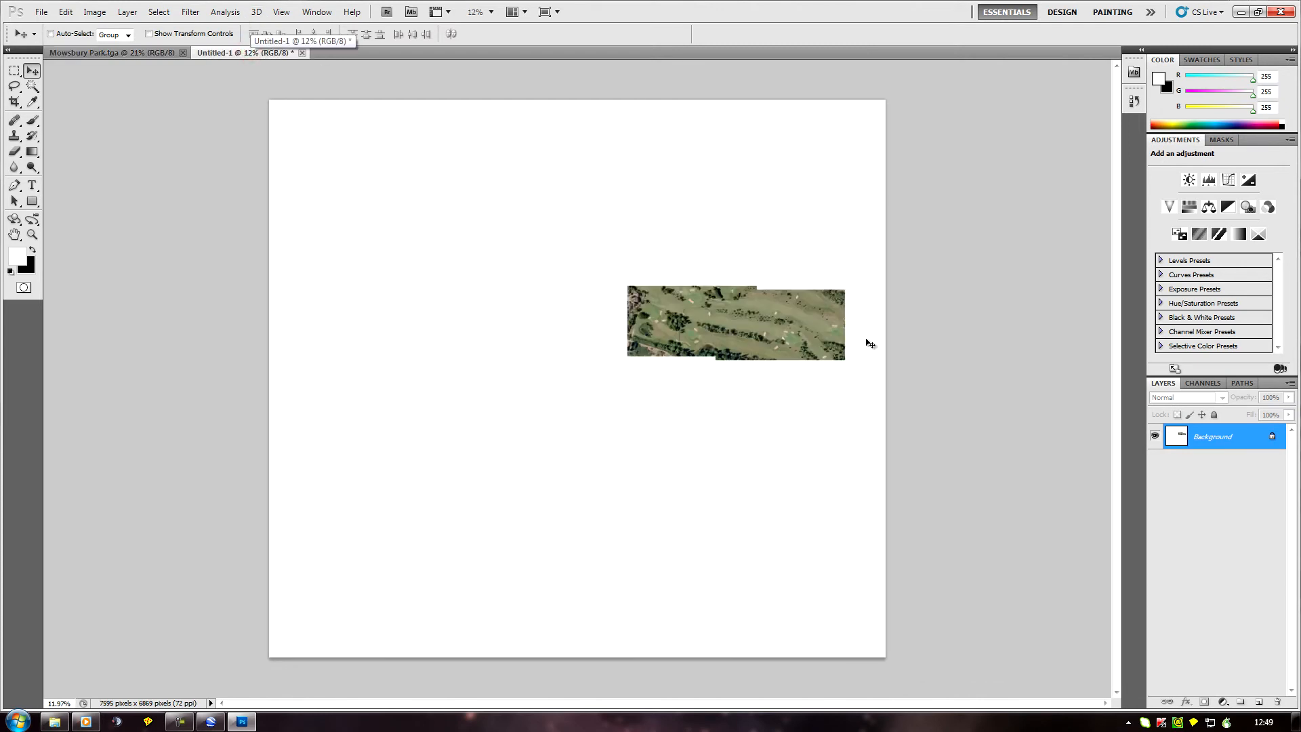
click(14, 72)
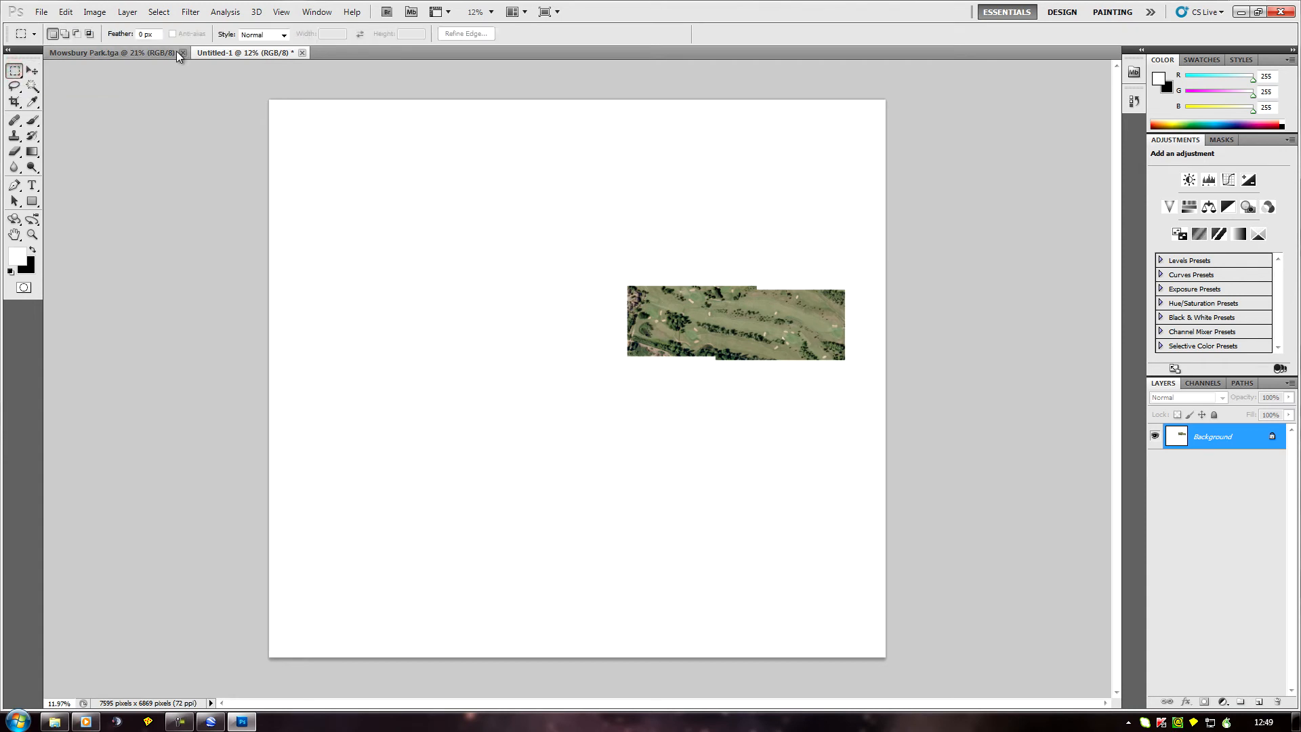
click(284, 34)
click(264, 59)
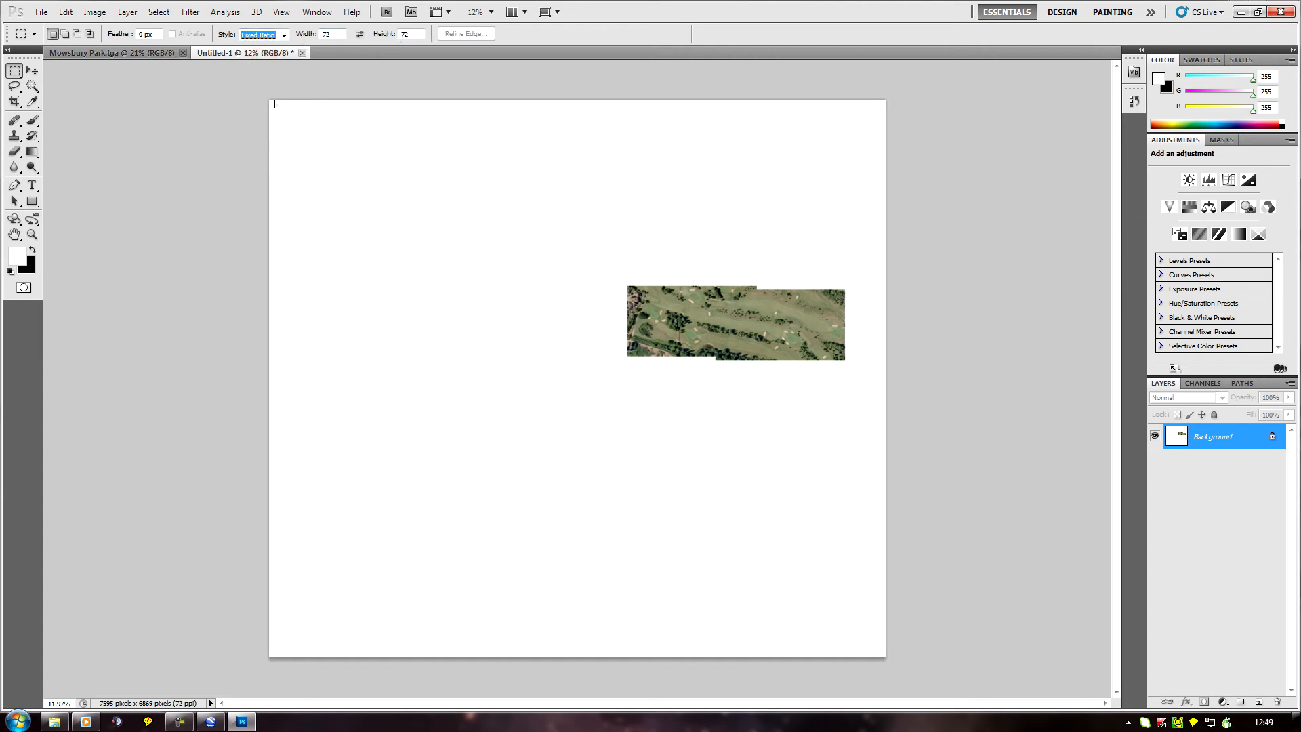
drag(271, 102, 971, 610)
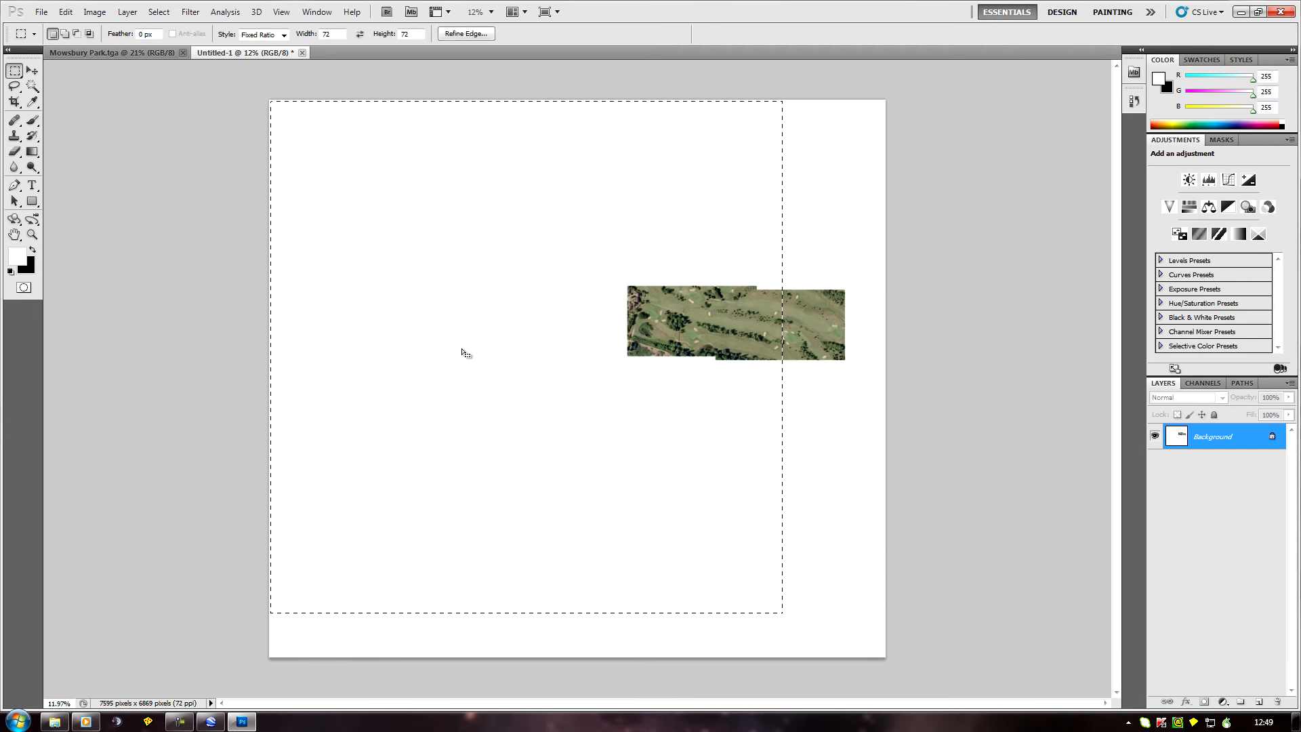
drag(443, 345, 522, 360)
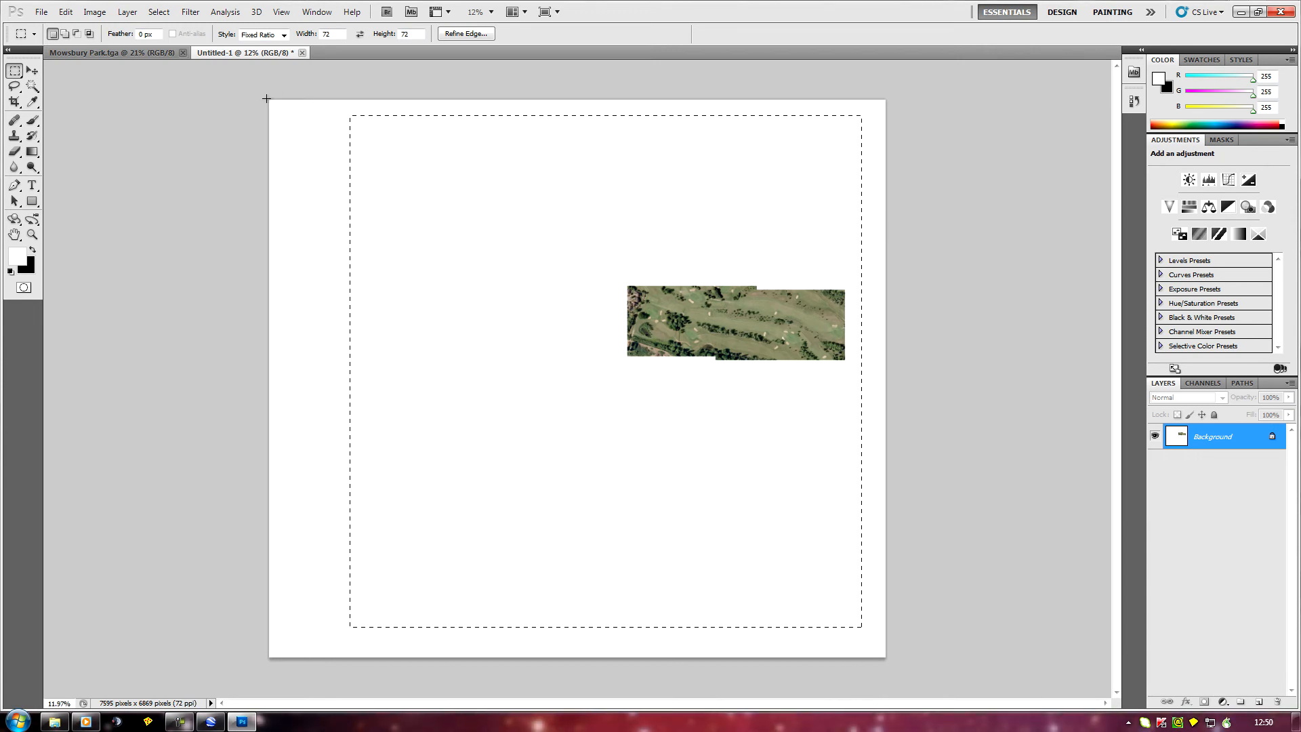
click(82, 13)
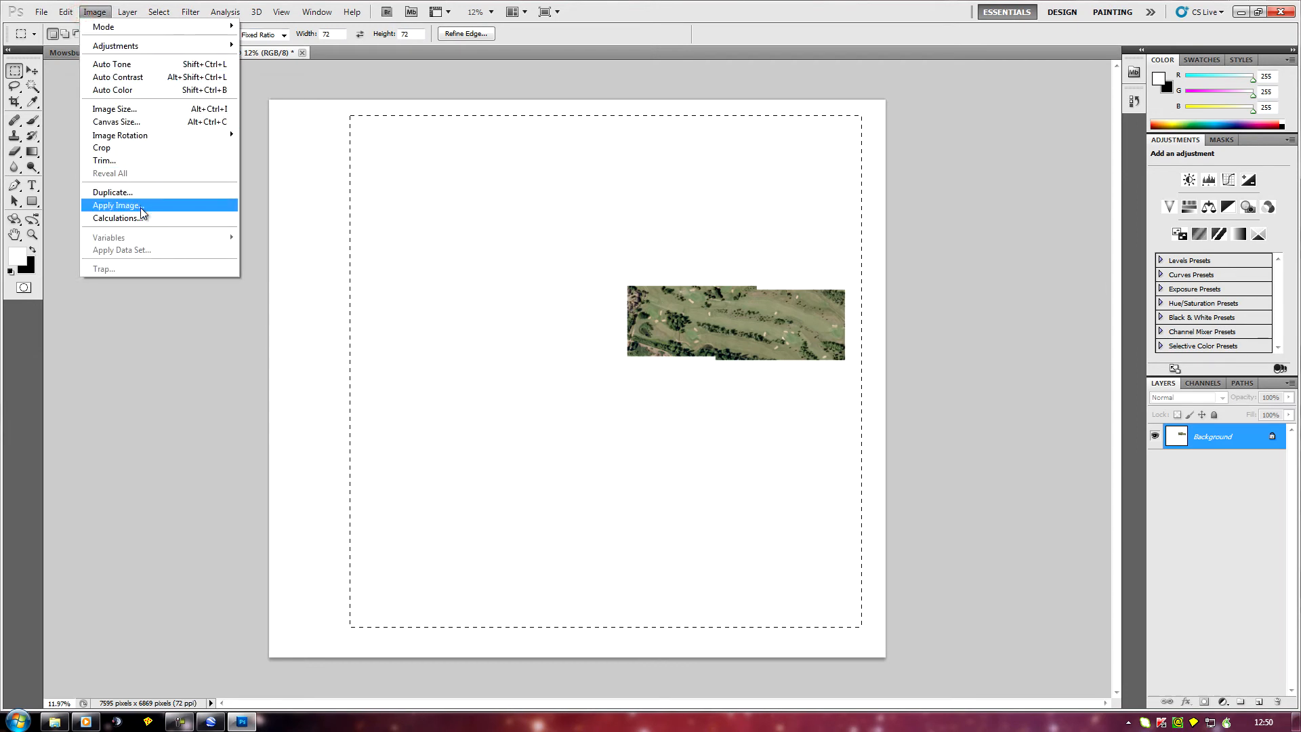
click(135, 147)
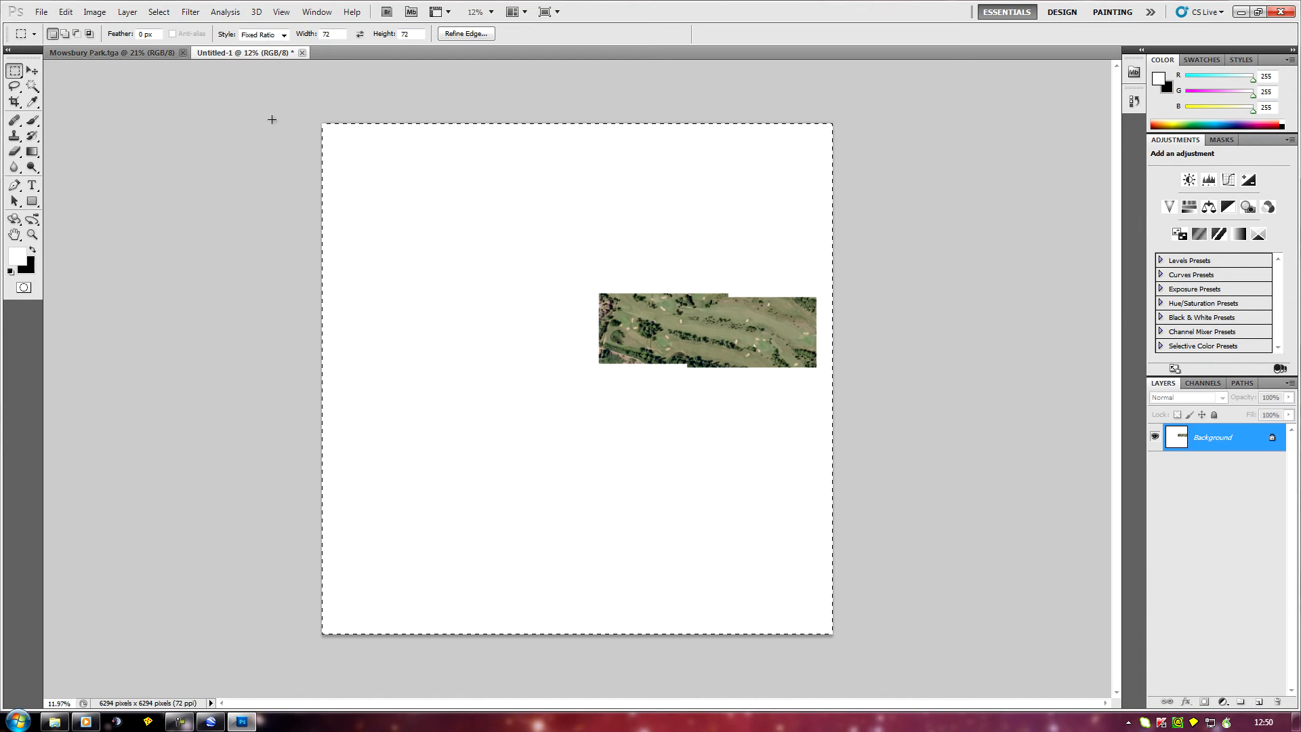
Resize the square image to 4096 by 4096 pixels with Bicubic Sharper (best for reduction) resampling.
click(98, 12)
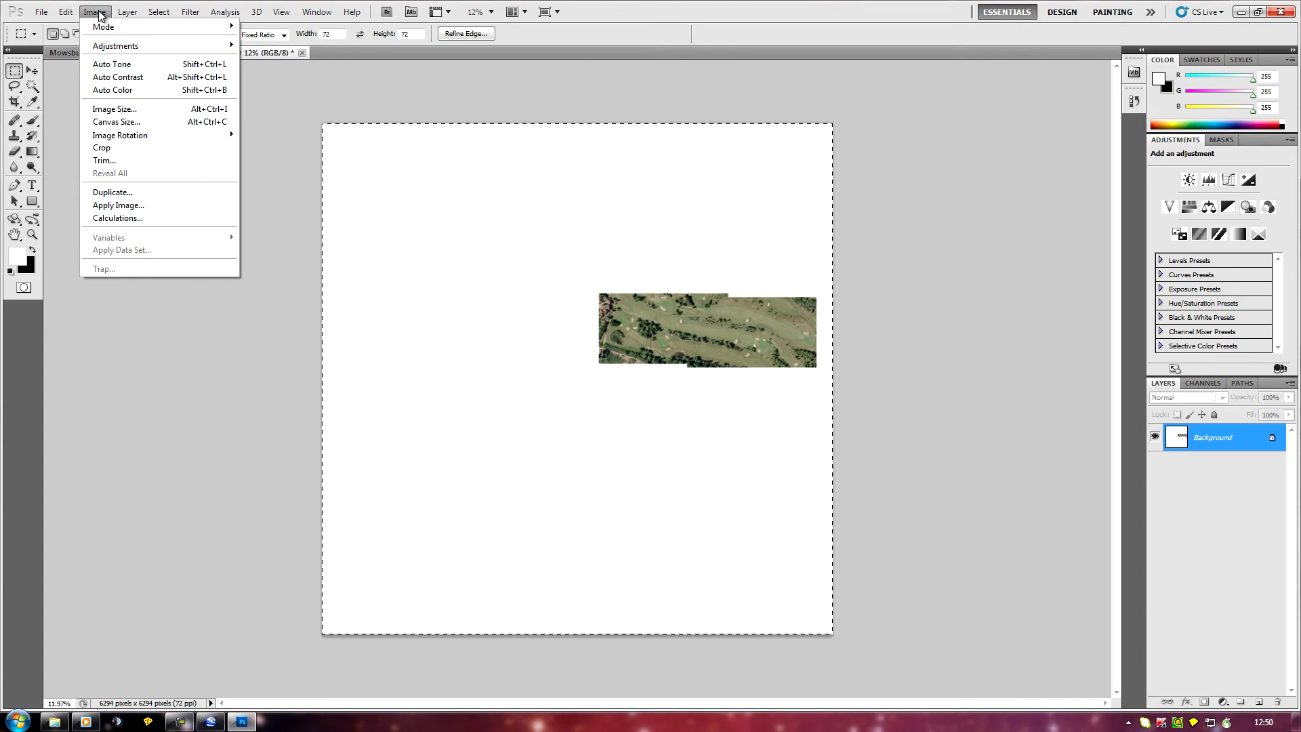
click(125, 109)
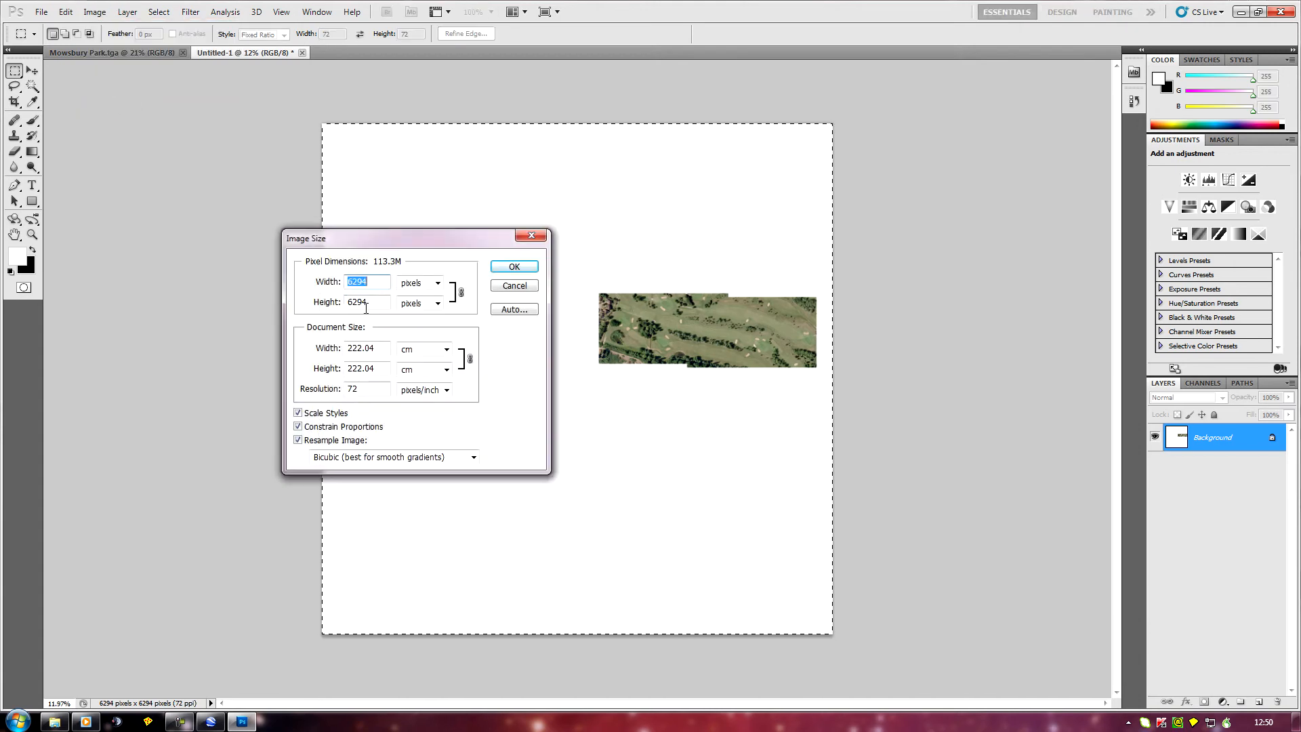
text(4096)
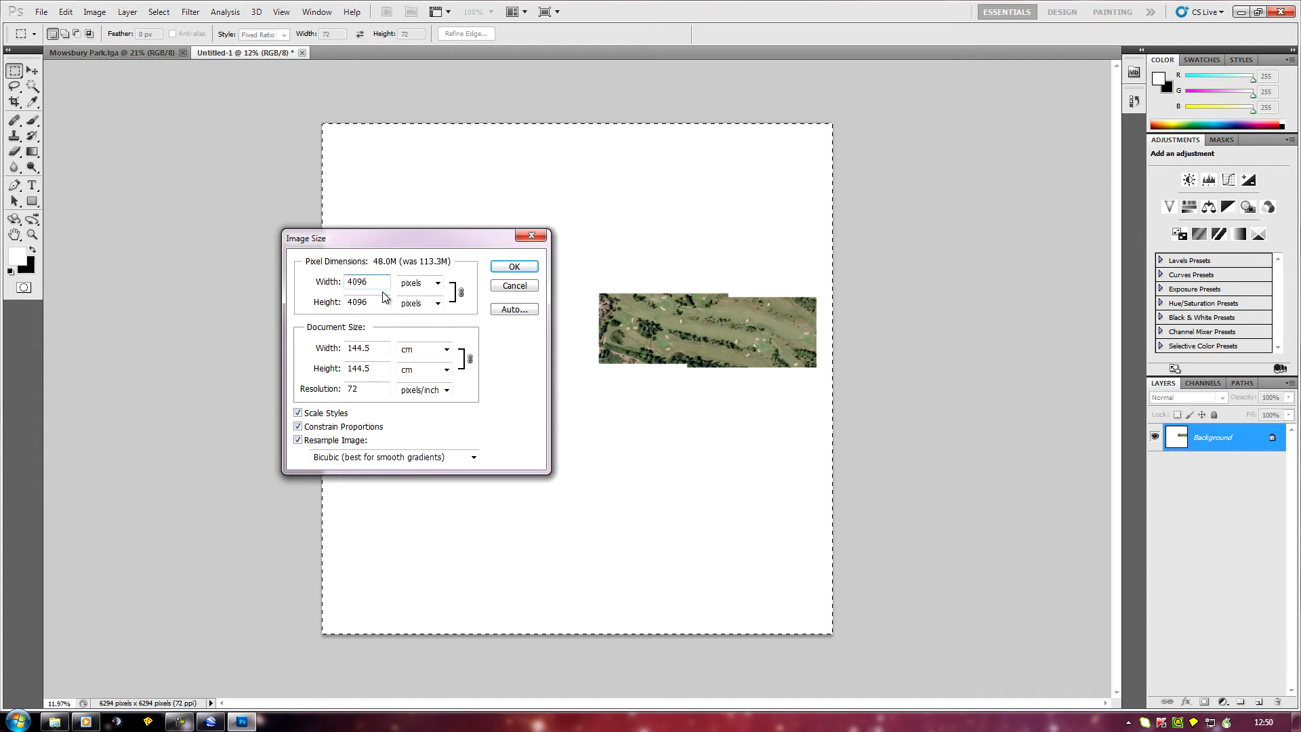
click(474, 458)
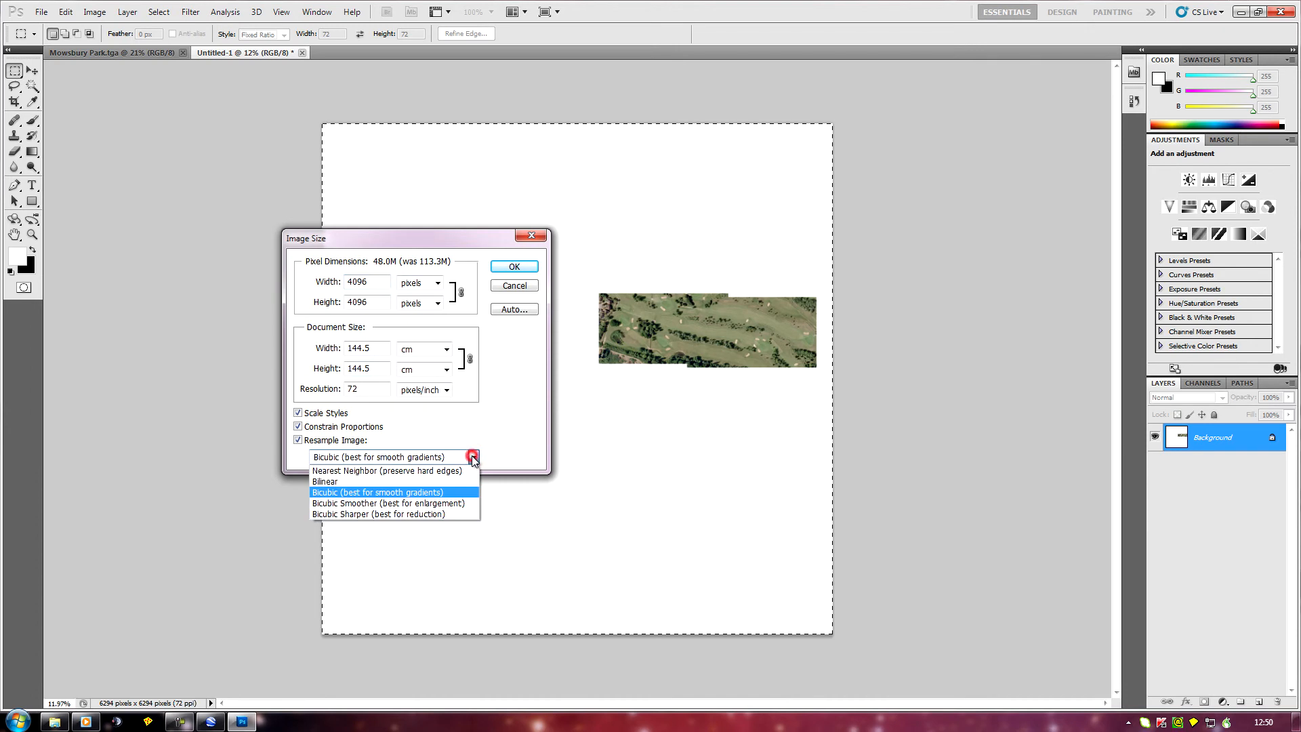
click(369, 513)
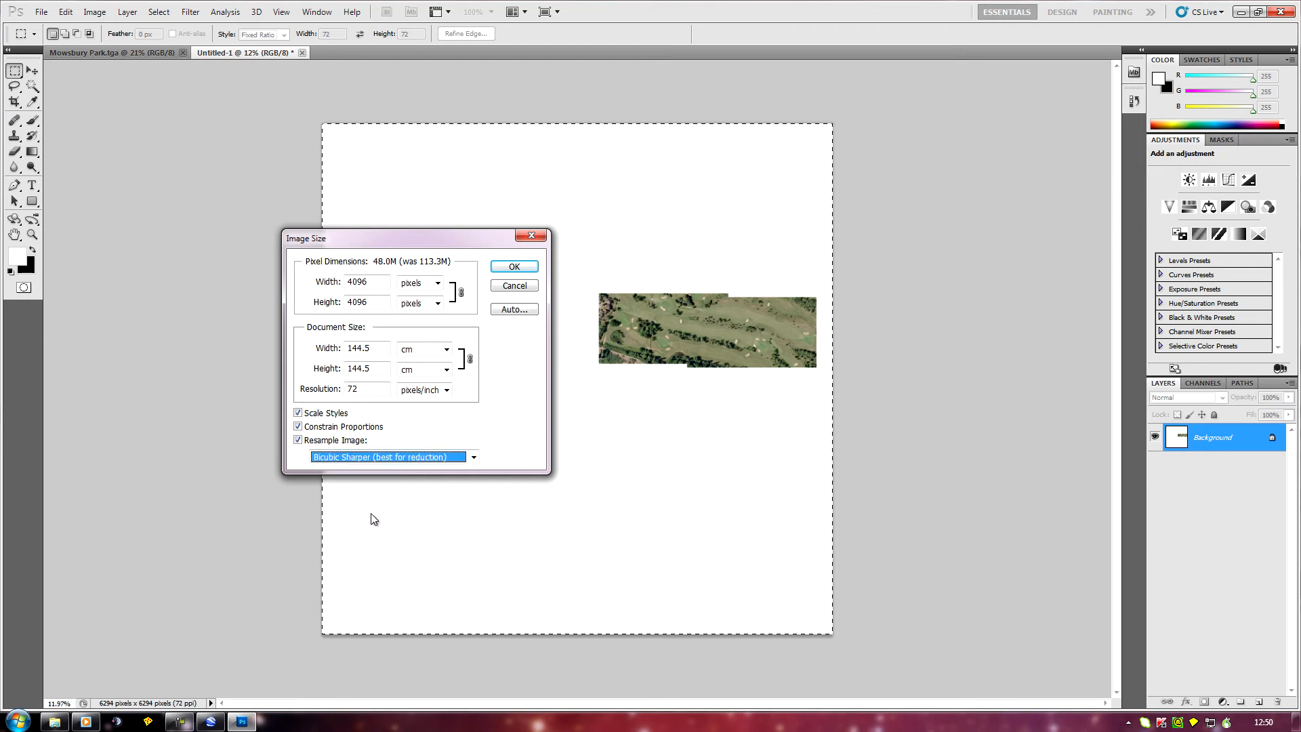
click(513, 267)
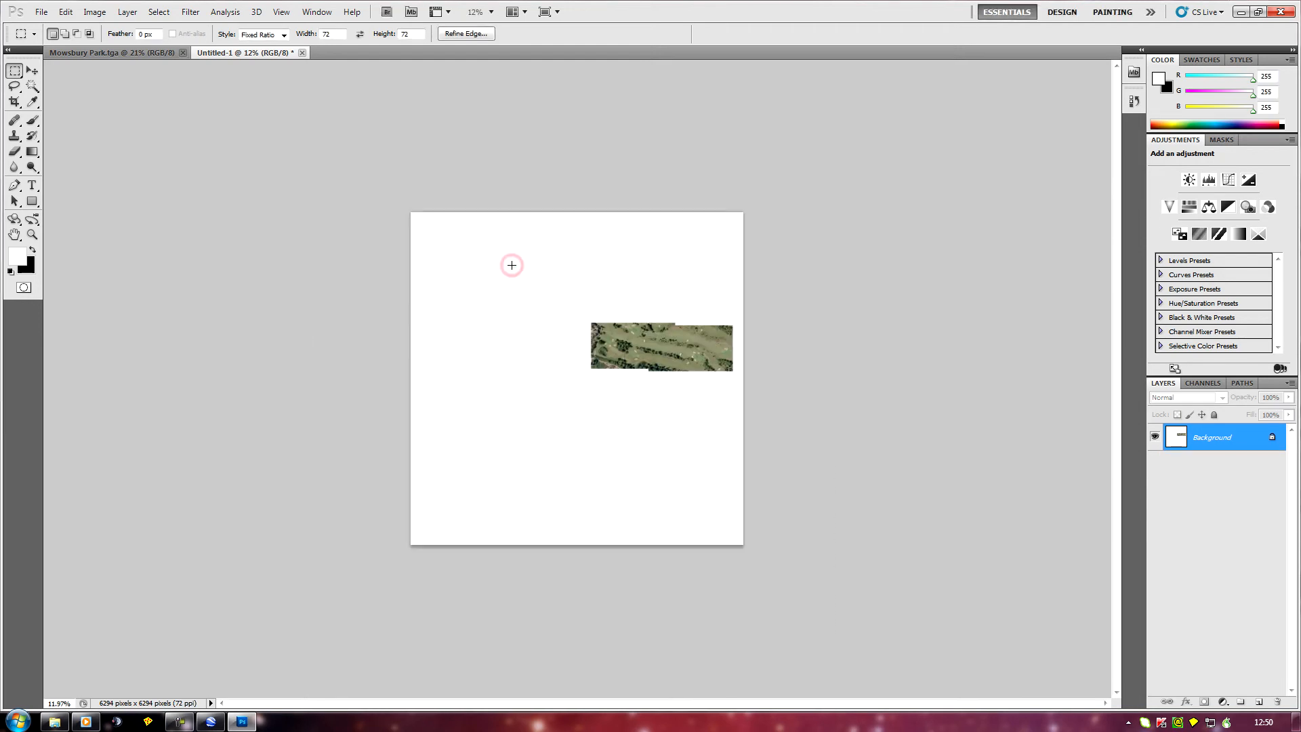
alt+scroll(383, 298, down, 2)
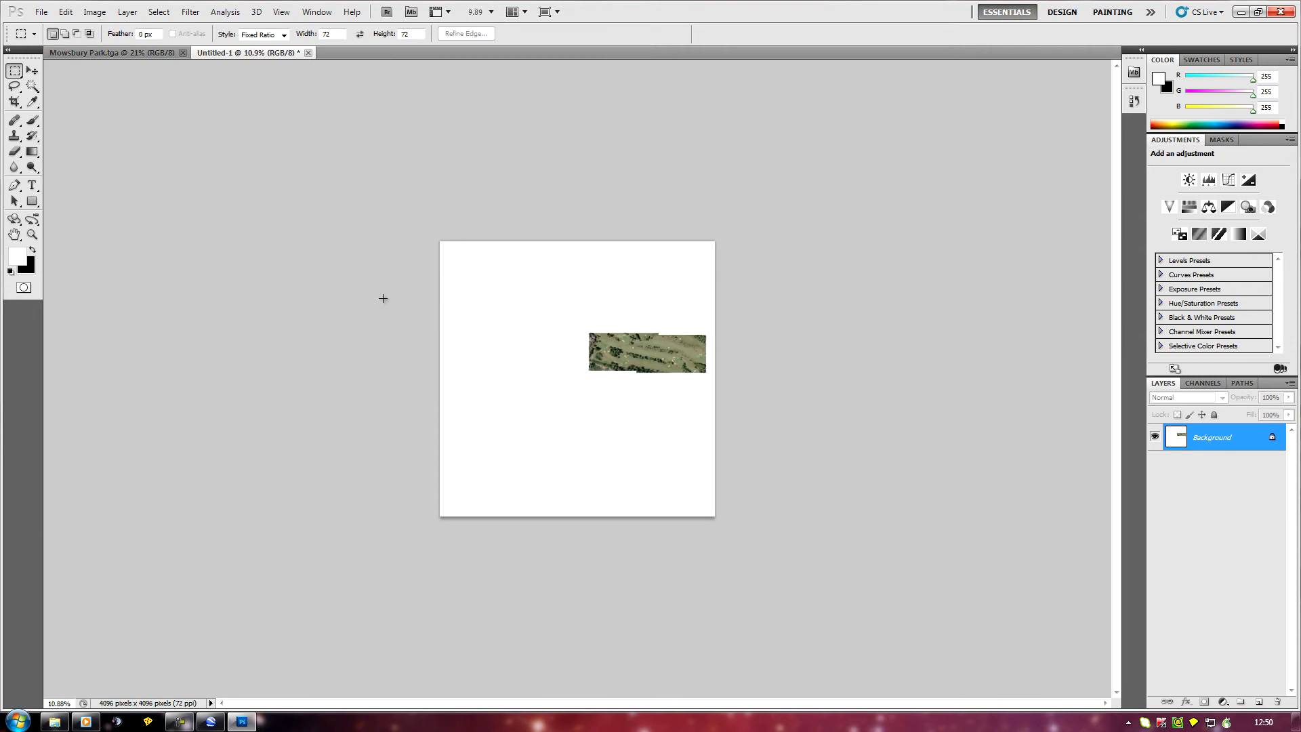
alt+scroll(383, 298, up, 7)
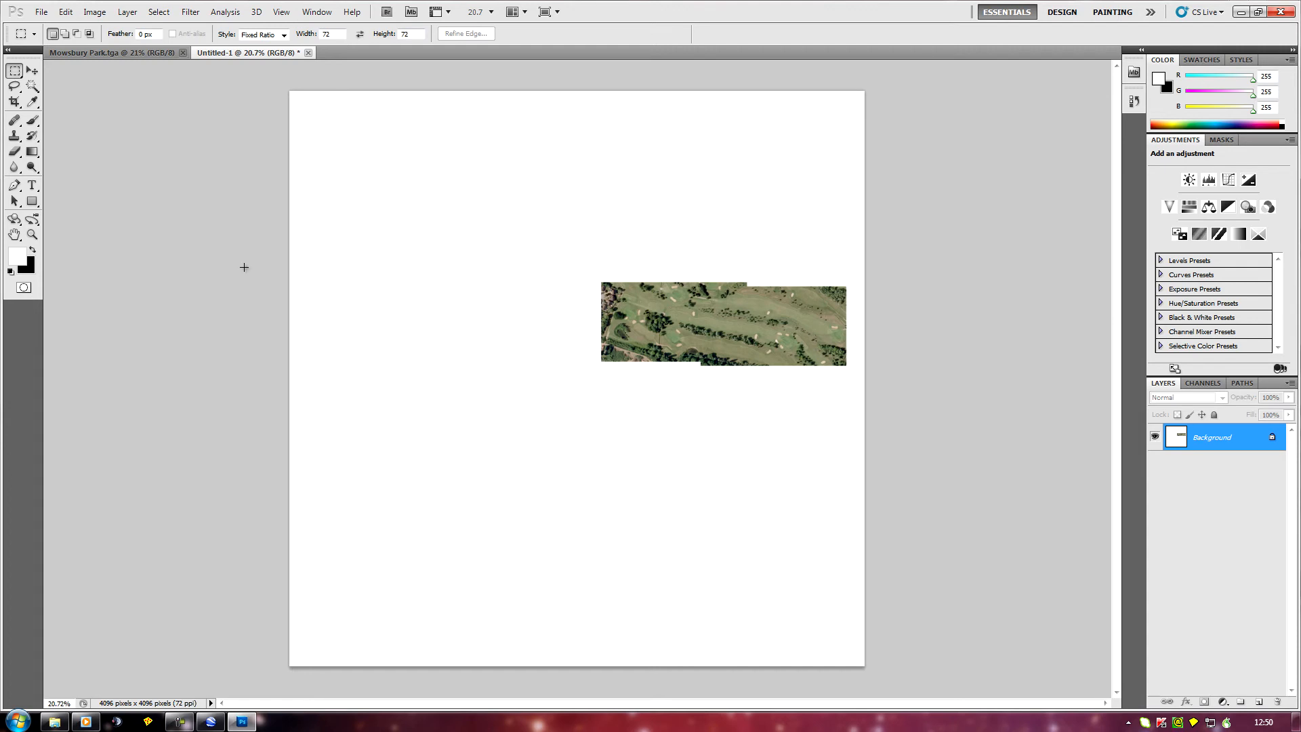
Save the finished Mowsbury Park.tga image to the Desktop in Targa format at 24 bits/pixel without RLE compression.
click(119, 53)
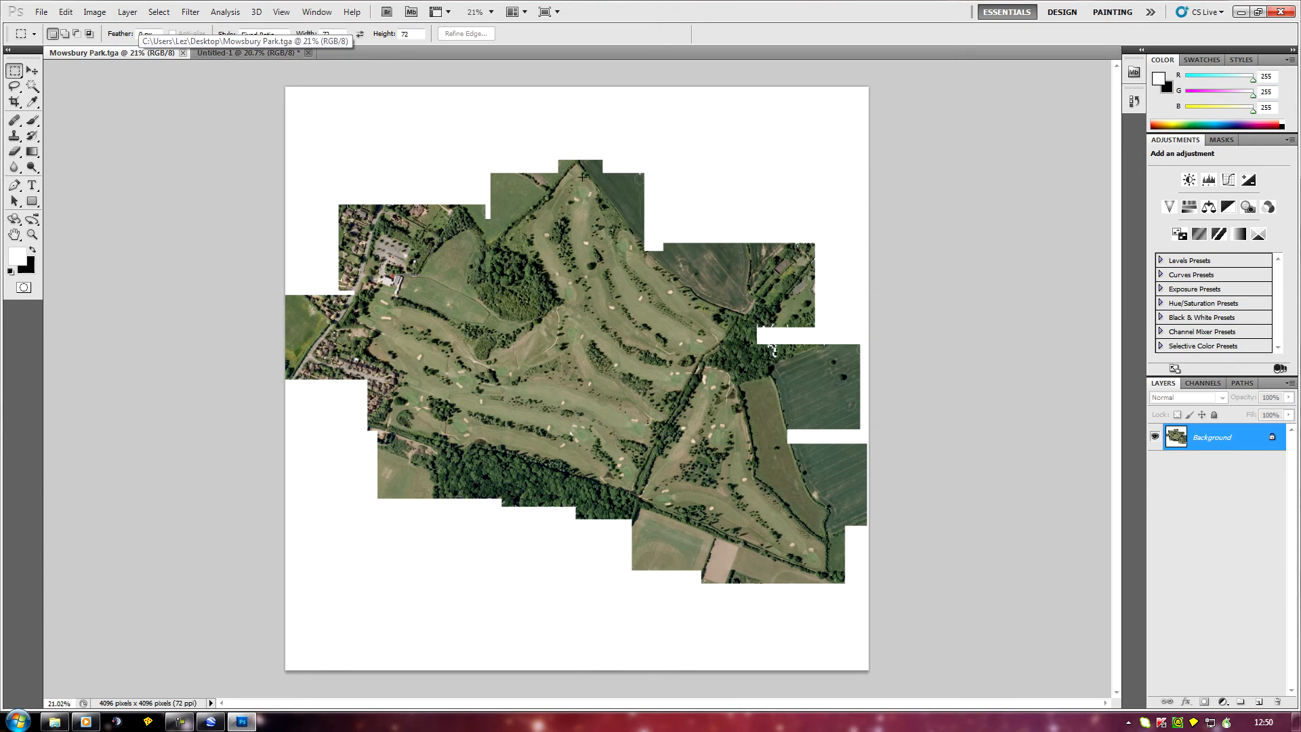
click(42, 11)
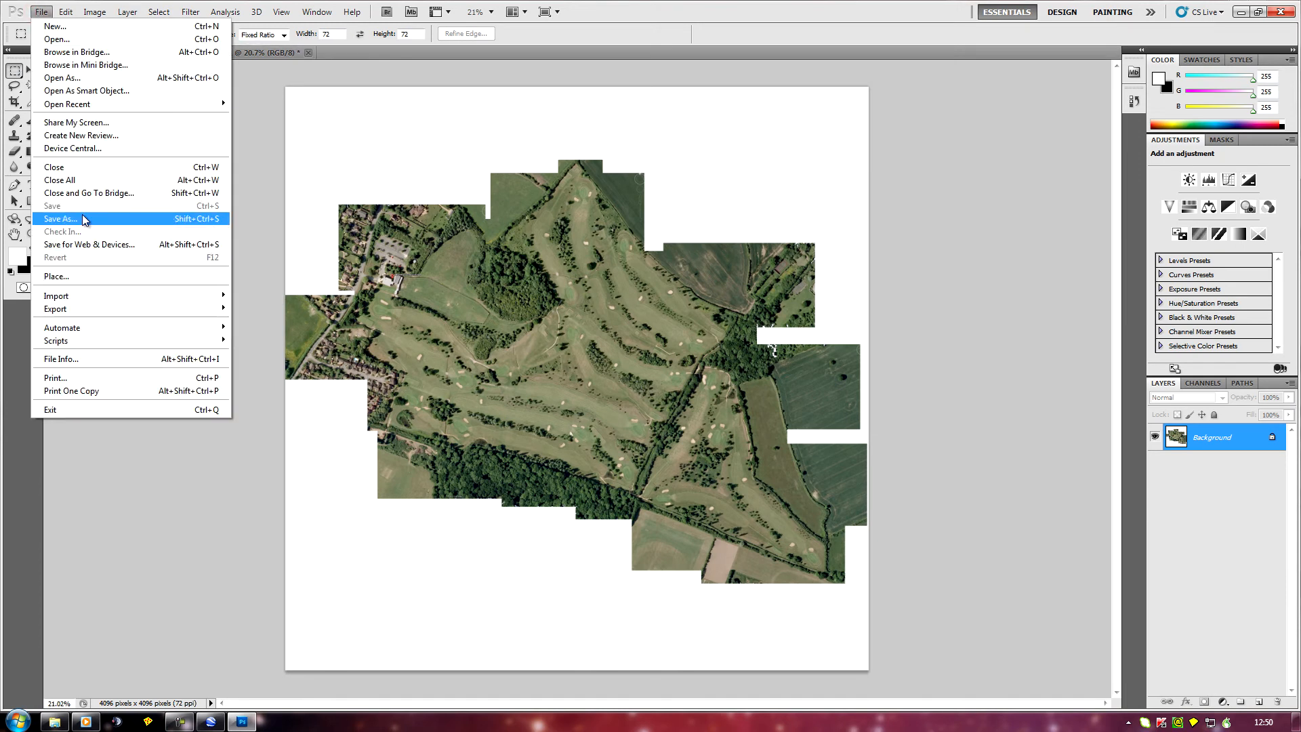
click(61, 218)
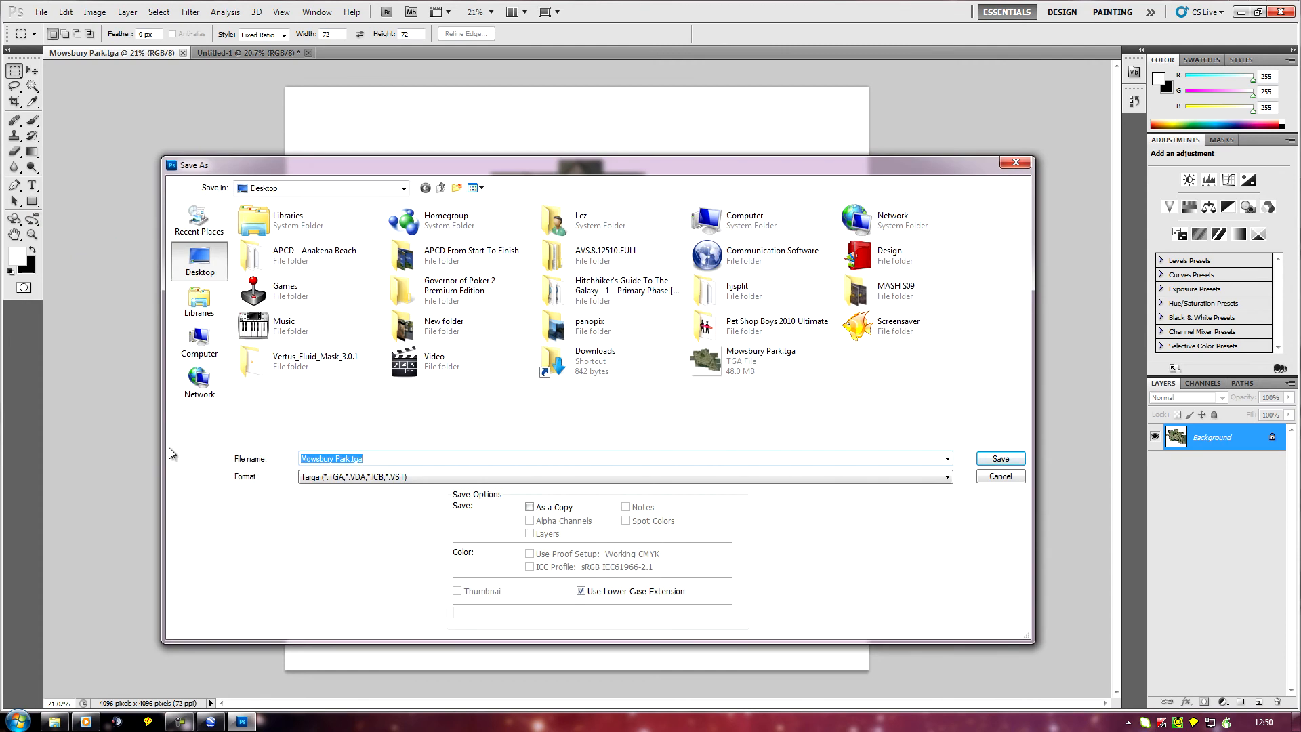
click(352, 458)
click(999, 461)
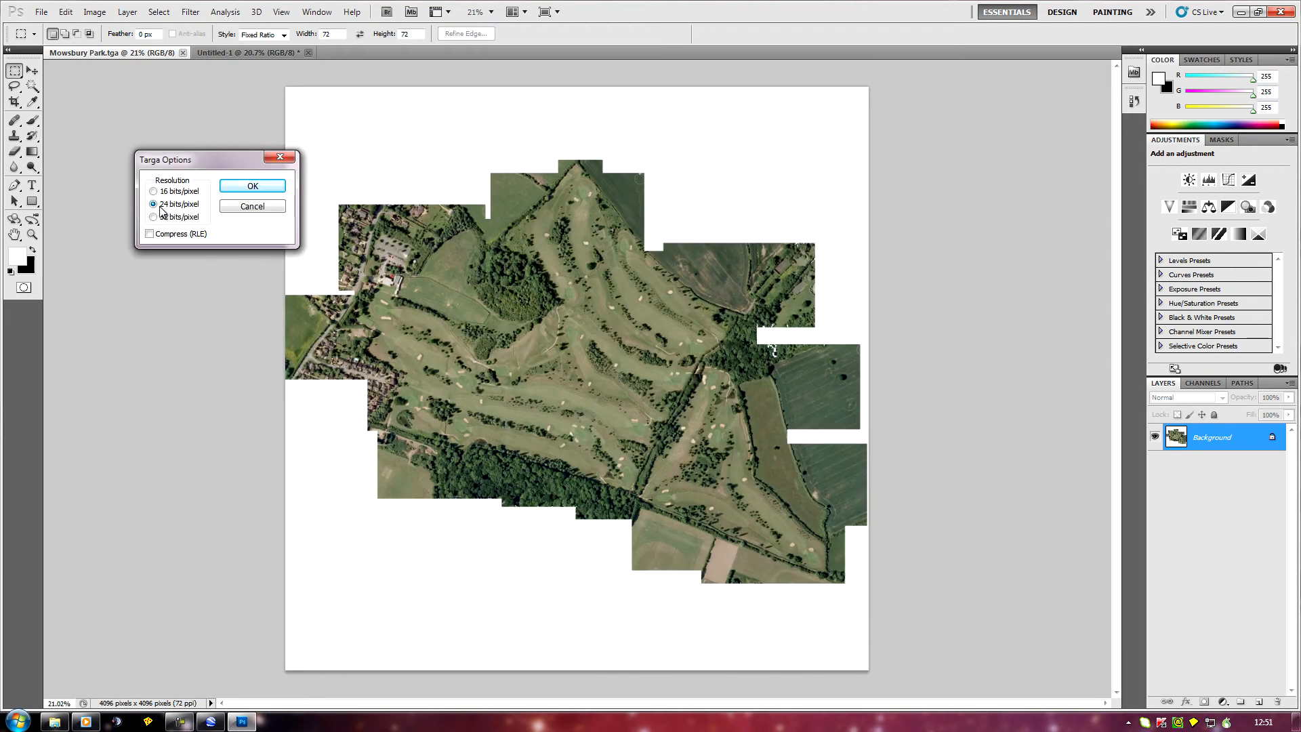
drag(183, 159, 858, 247)
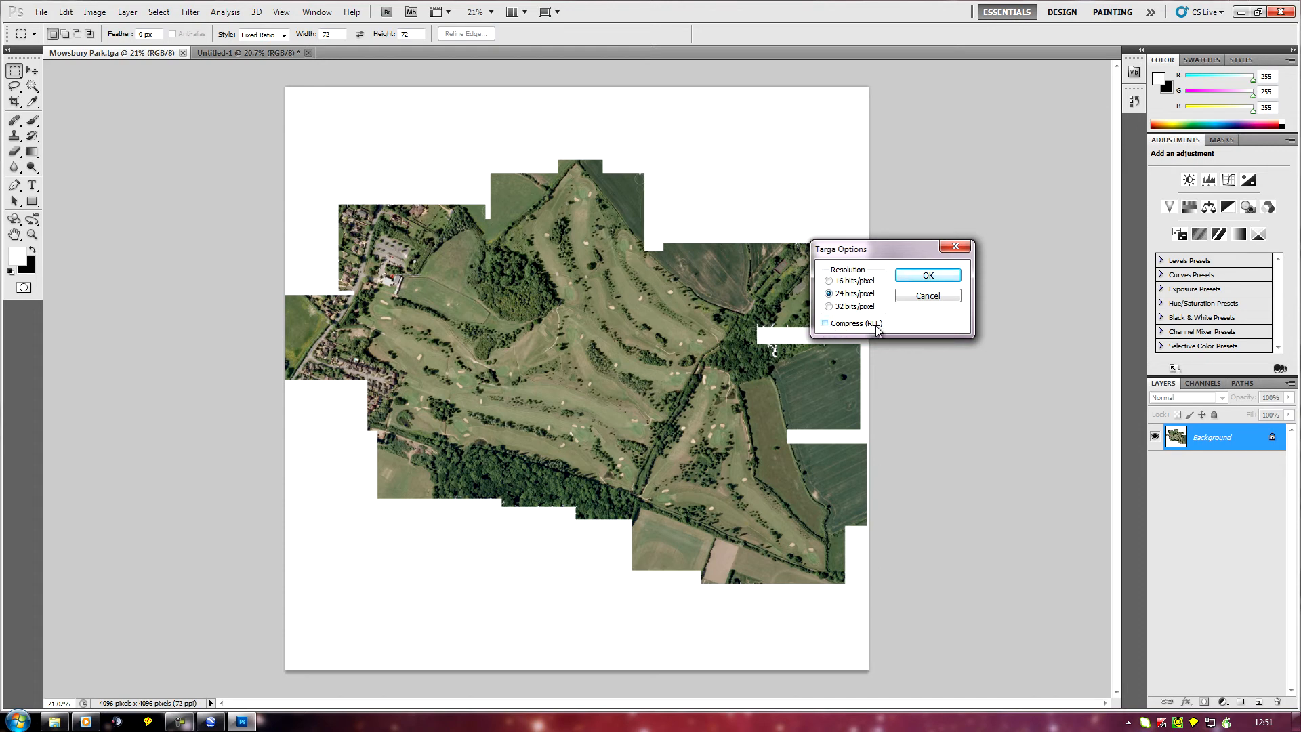
click(930, 276)
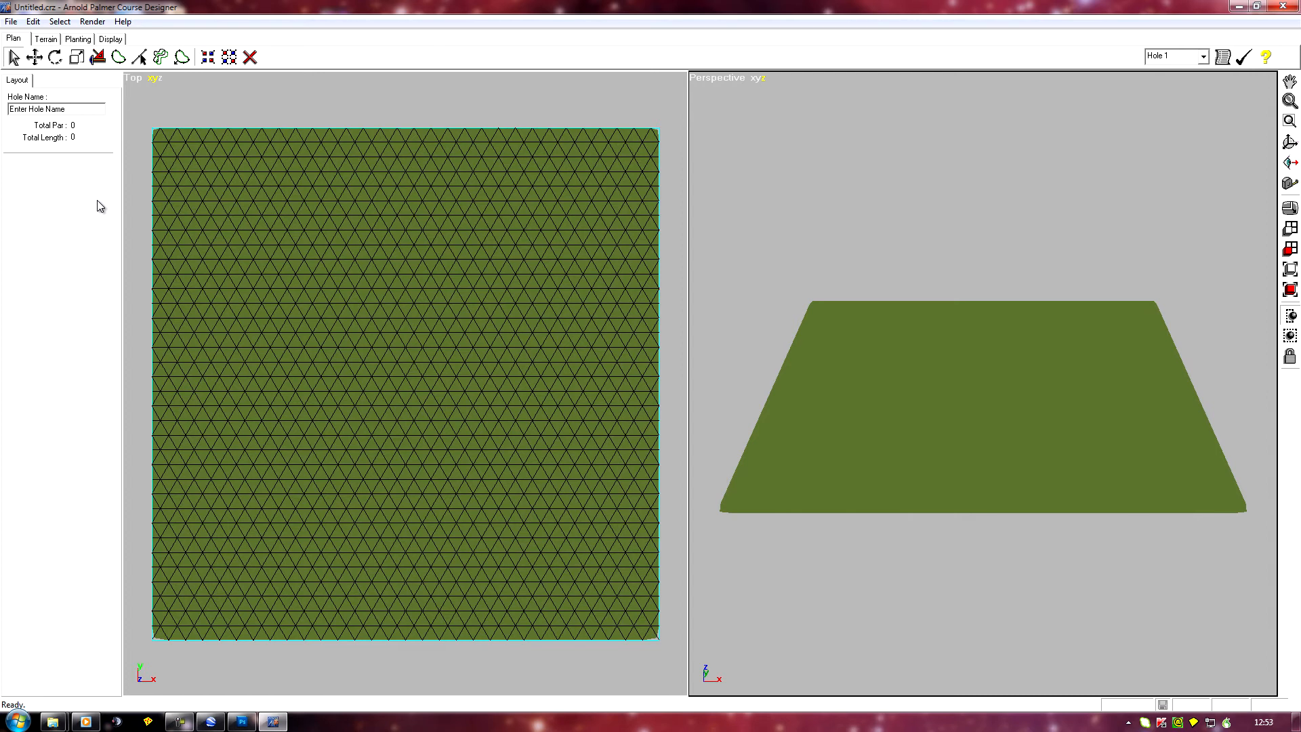
Create a new course terrain with a shorter length, keeping Rough as the default terrain type.
click(11, 21)
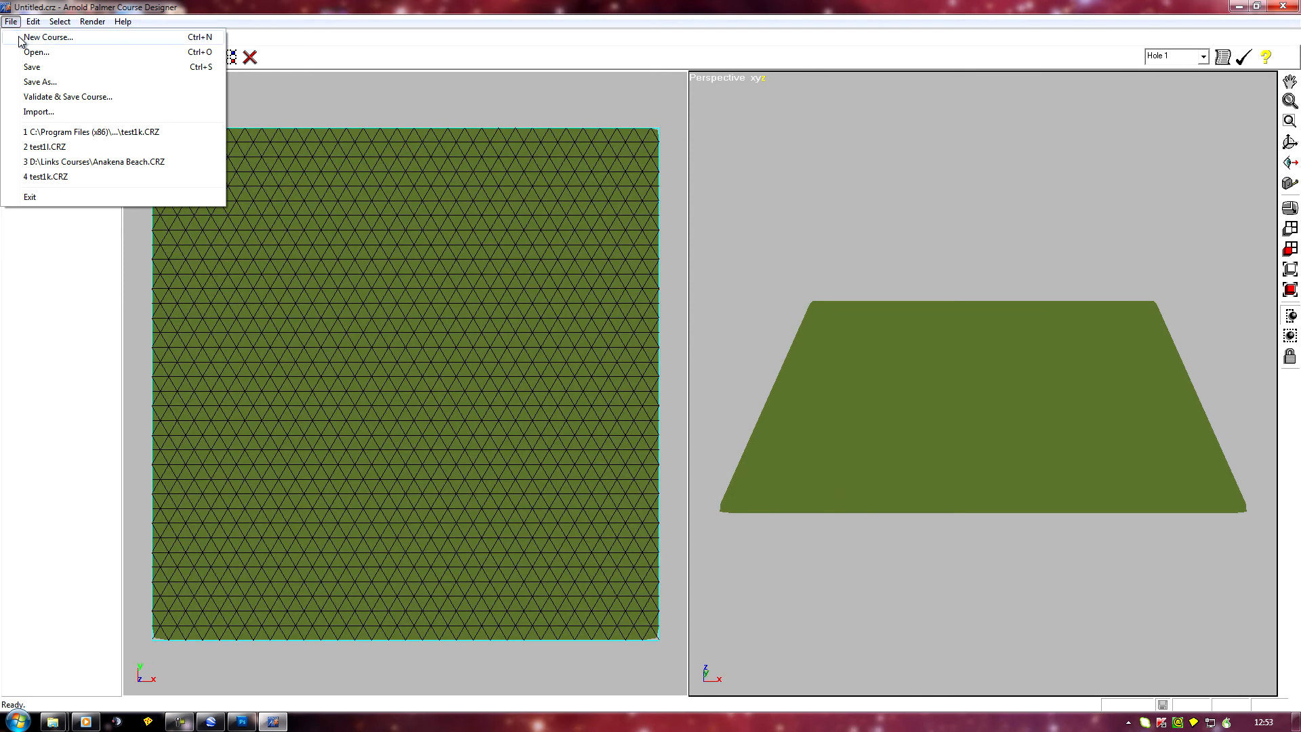
click(21, 38)
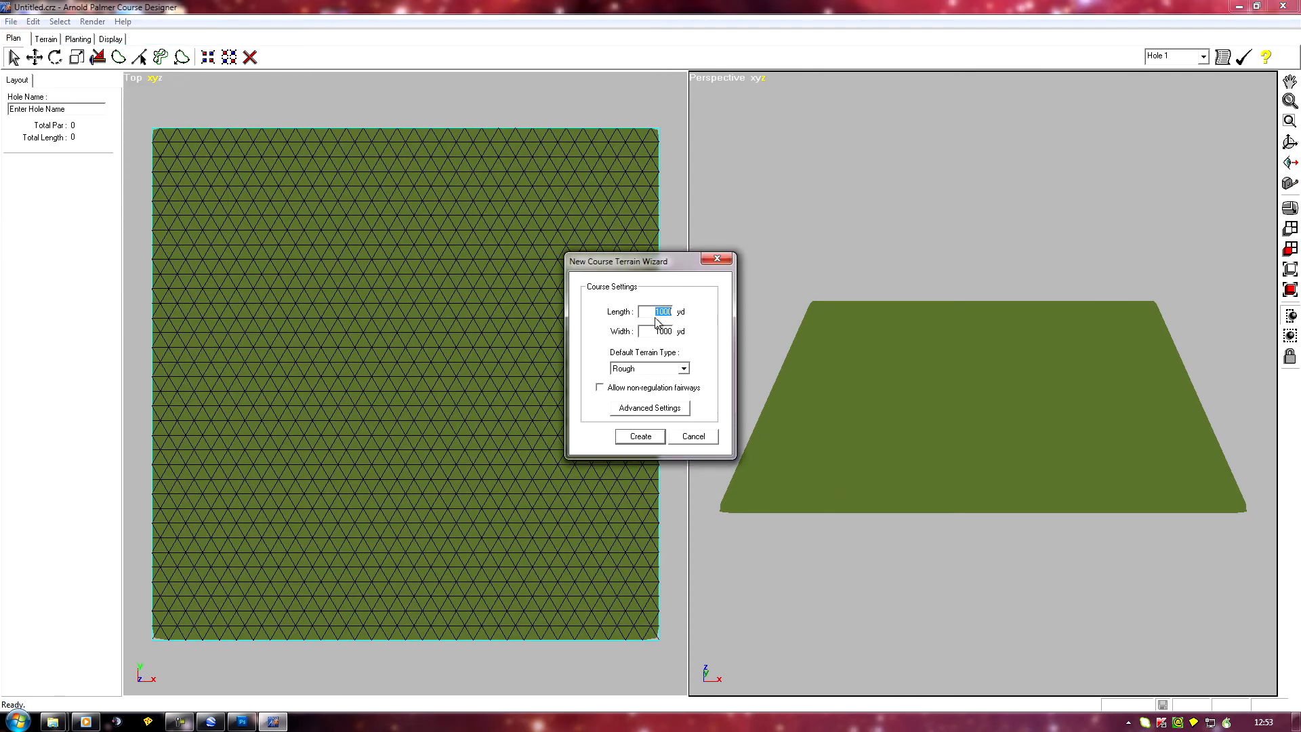
click(667, 311)
key(Delete)
key(Delete)
click(641, 436)
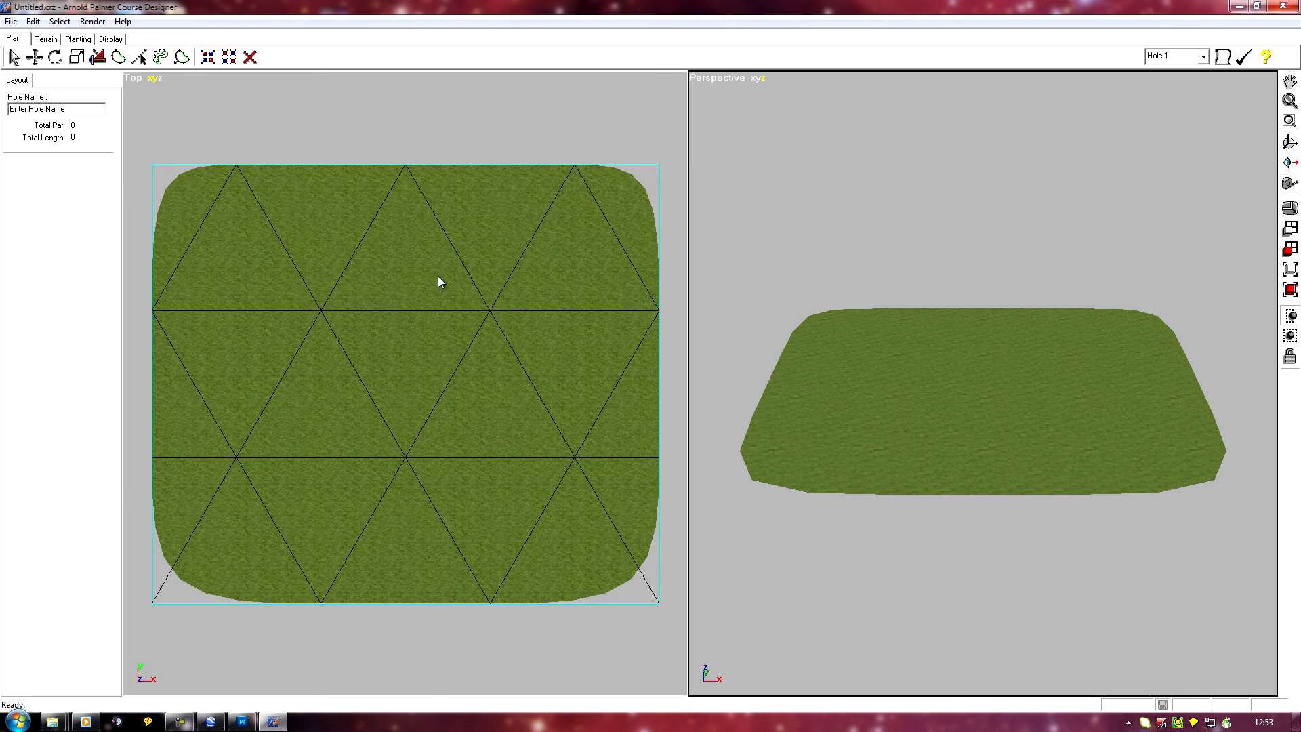
Delete the terrain's interior vertices while leaving the terrain surface intact.
click(46, 39)
click(110, 80)
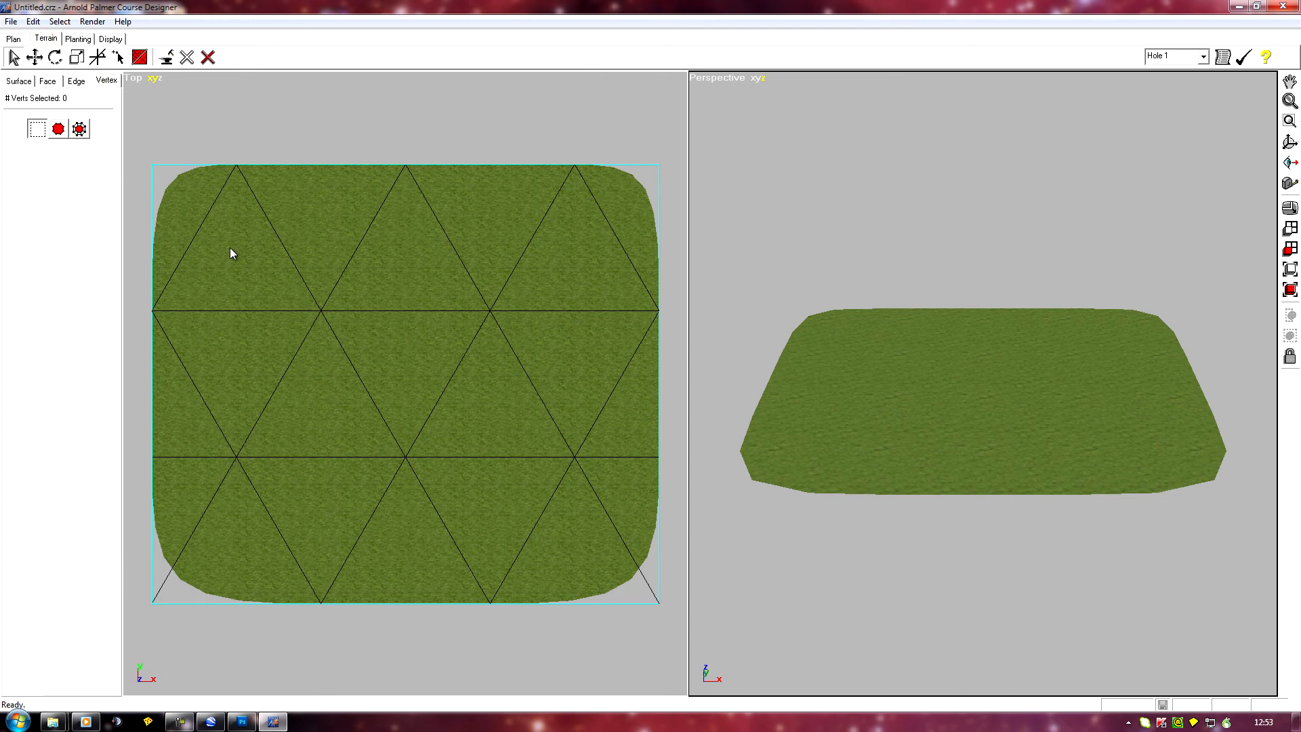
drag(230, 324, 610, 494)
click(186, 63)
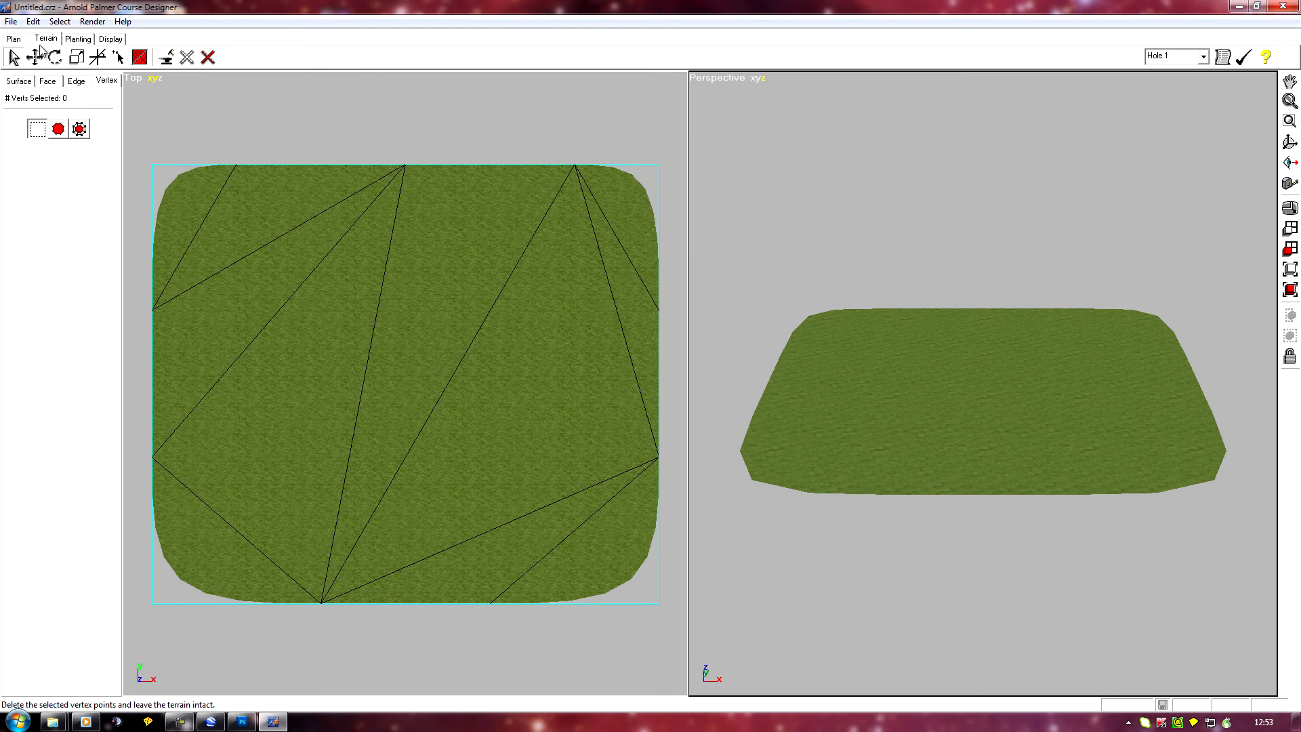
Paint one point at the terrain's centre with the terrain painter at 1 ft radius, 0.0 ft height and Add Density enabled.
click(20, 81)
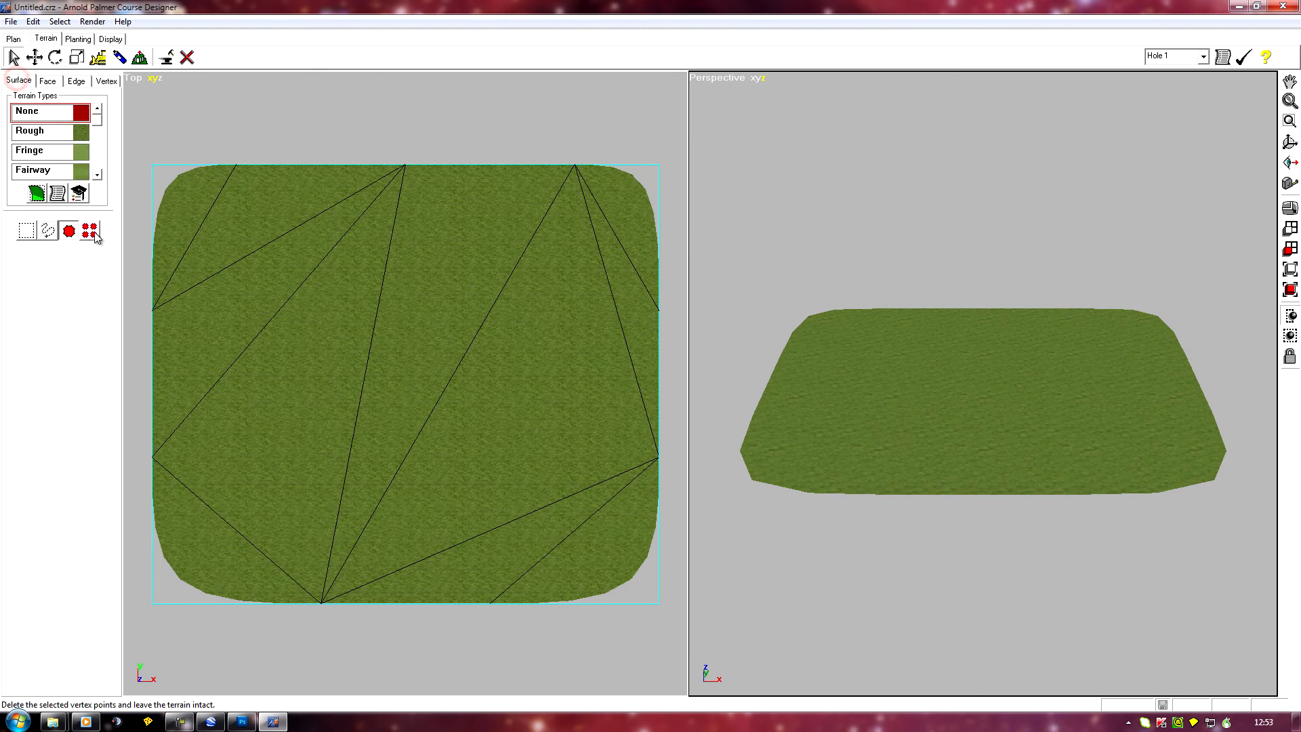
click(124, 58)
drag(39, 263, 25, 263)
drag(93, 313, 59, 317)
click(25, 396)
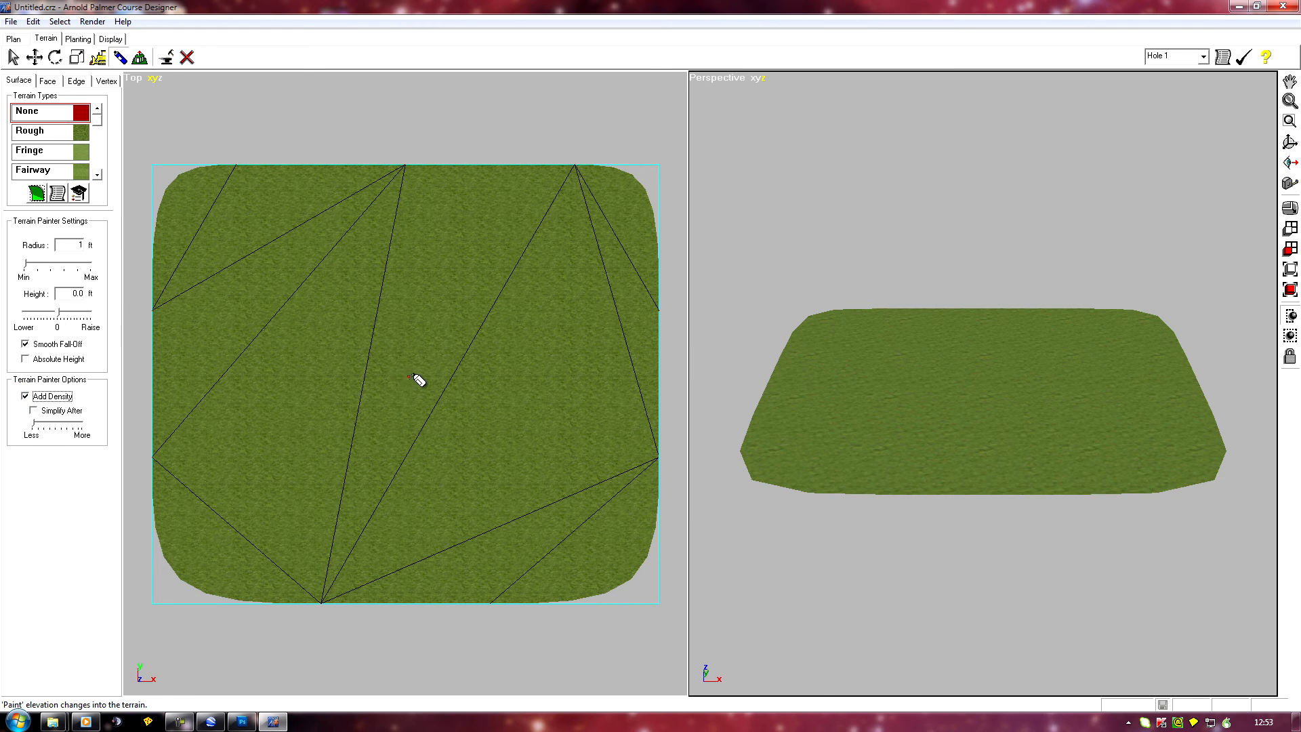
click(410, 376)
scroll(298, 325, down, 1)
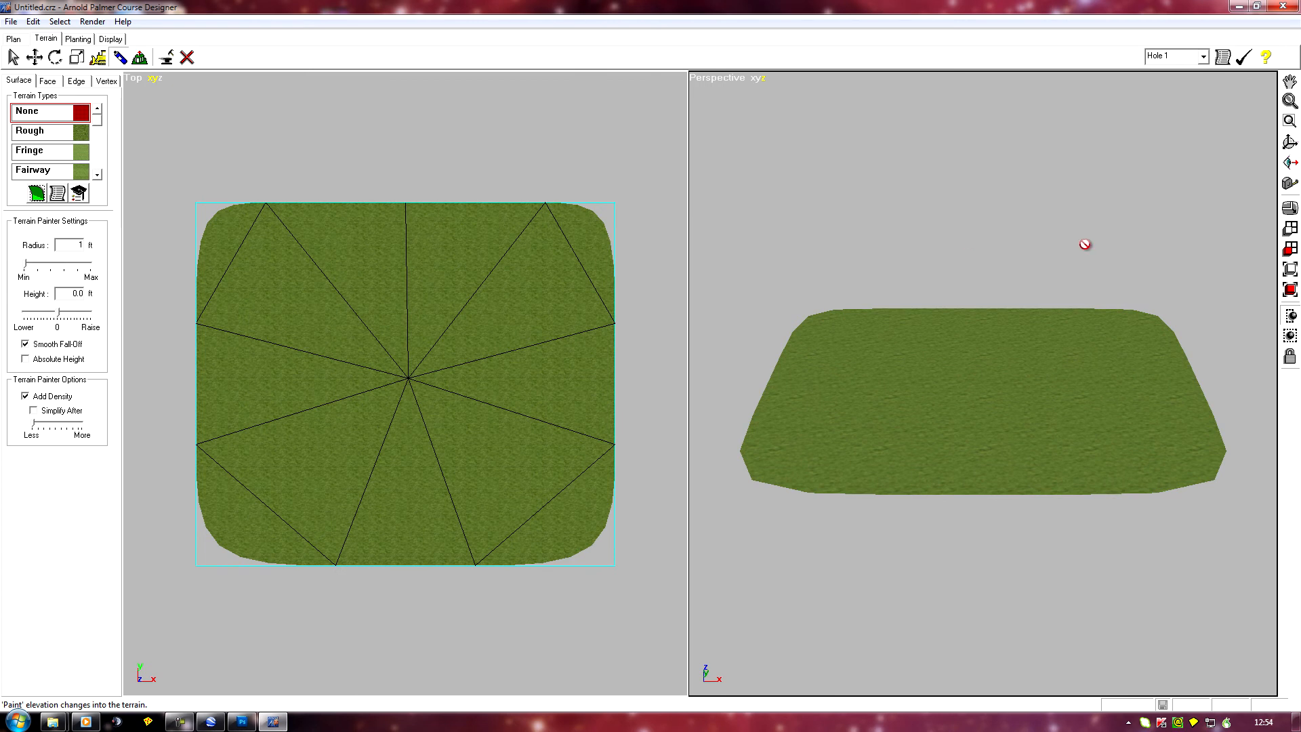
Measure the terrain's width and the visible span around it in the top view at several zoom levels.
click(1290, 183)
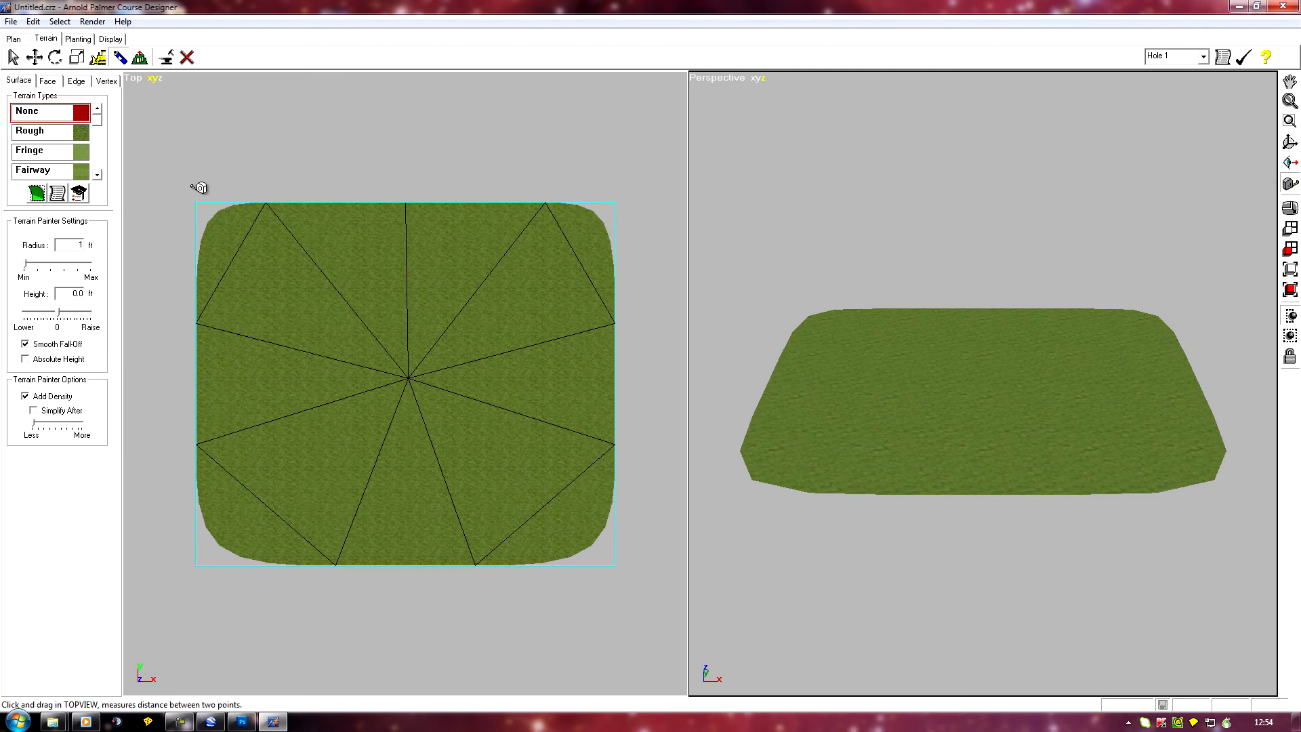
drag(197, 185, 624, 185)
scroll(557, 219, down, 1)
scroll(557, 218, down, 5)
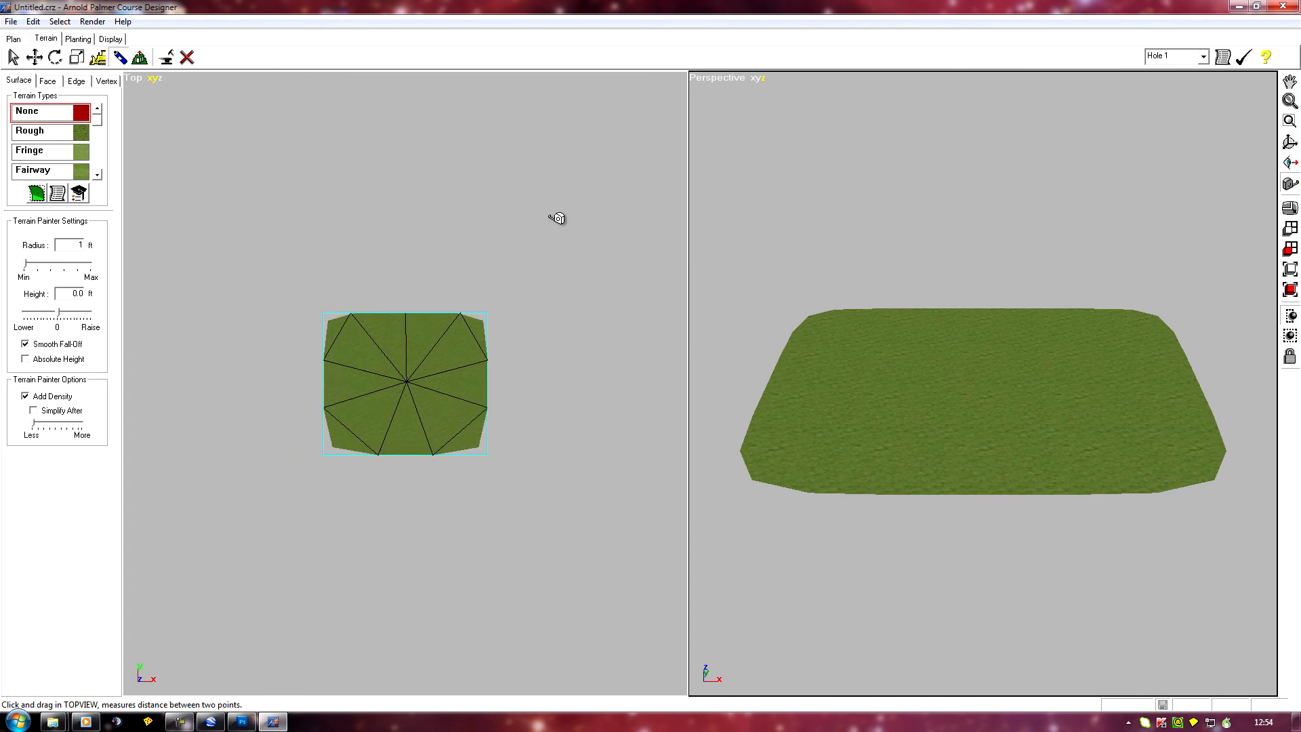
scroll(557, 219, down, 3)
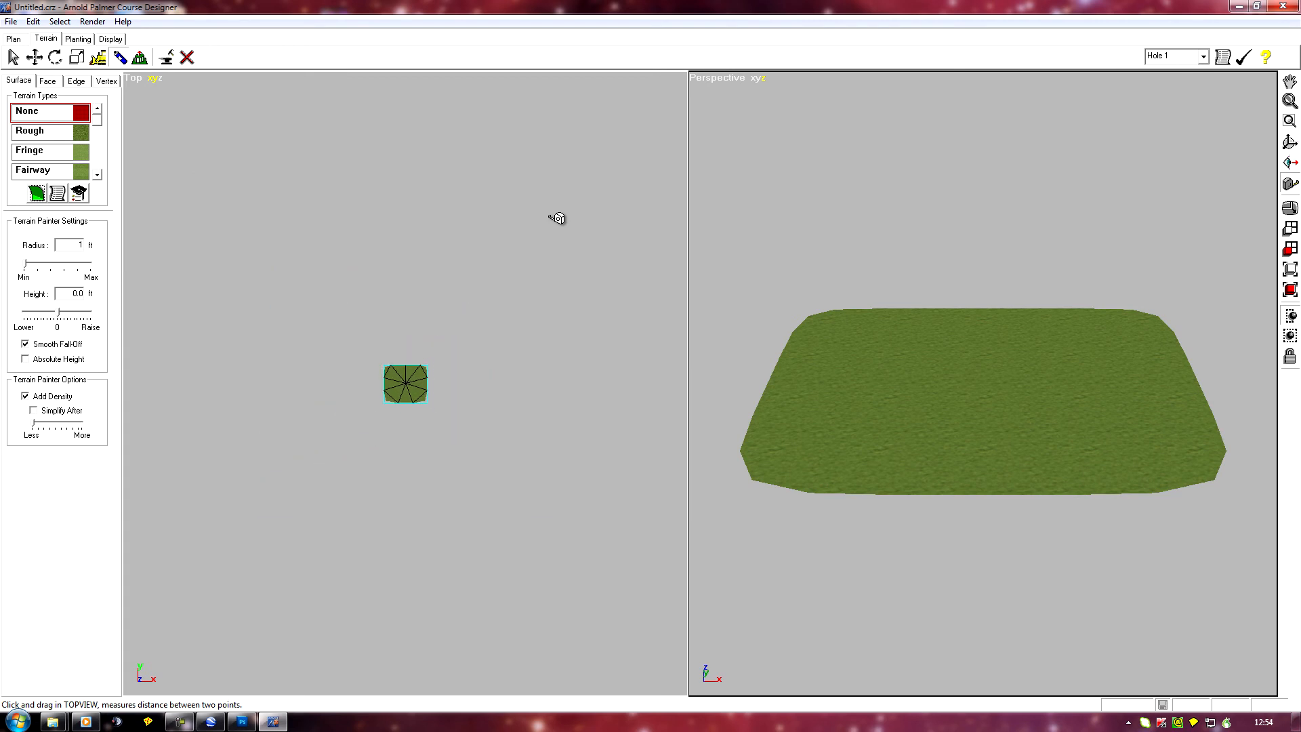
drag(141, 218, 664, 217)
scroll(532, 238, down, 3)
drag(134, 220, 625, 225)
scroll(512, 246, up, 4)
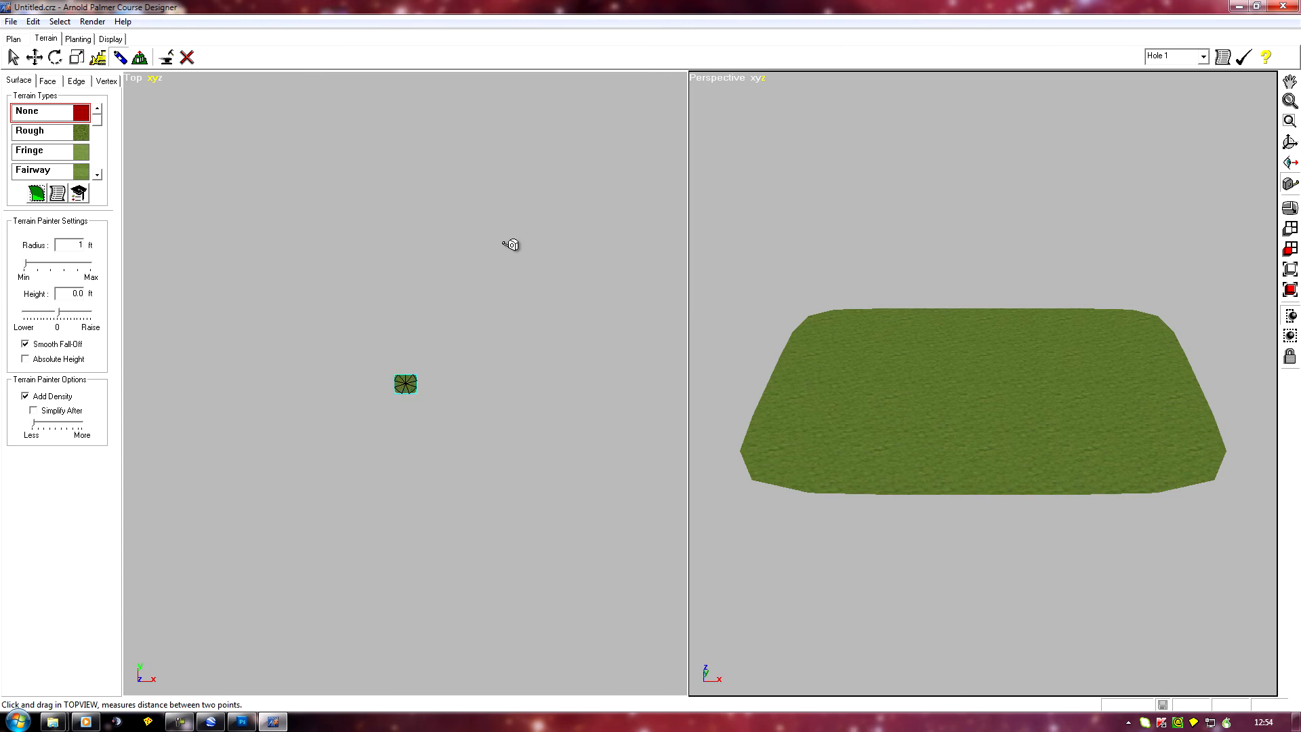
scroll(513, 245, down, 1)
drag(143, 210, 660, 212)
scroll(433, 221, down, 2)
drag(142, 216, 670, 217)
Select all the terrain's vertices and scale them up uniformly to enlarge the whole plot.
click(105, 82)
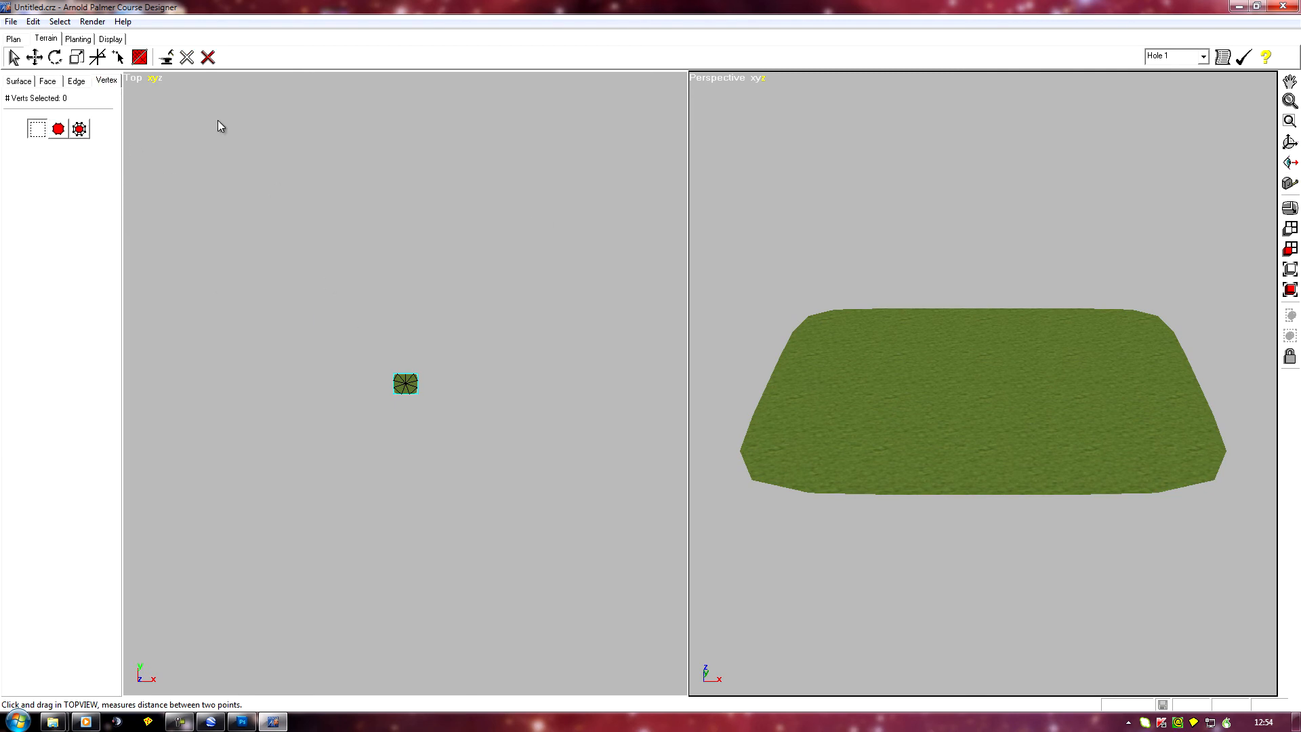
drag(353, 323, 485, 449)
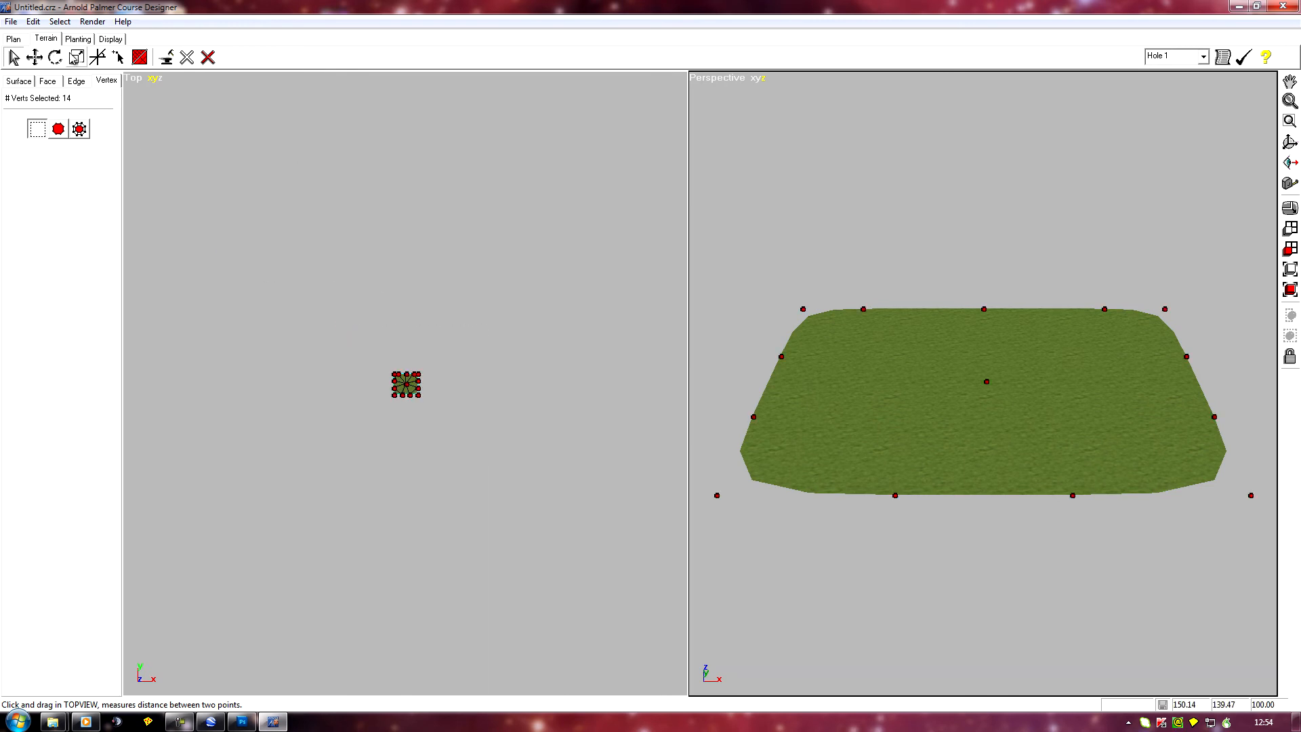
click(76, 56)
drag(409, 361, 233, 333)
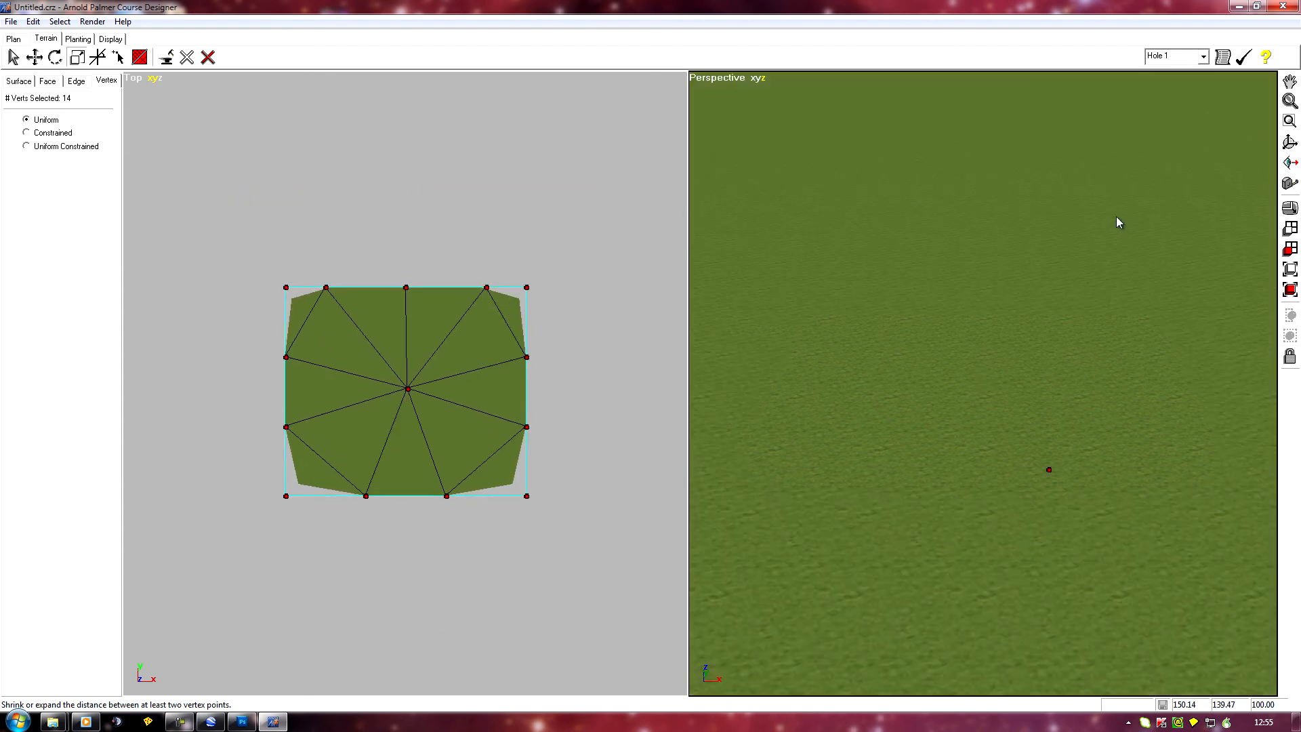
Measure the enlarged terrain's width along its upper edge in the top view.
click(1287, 184)
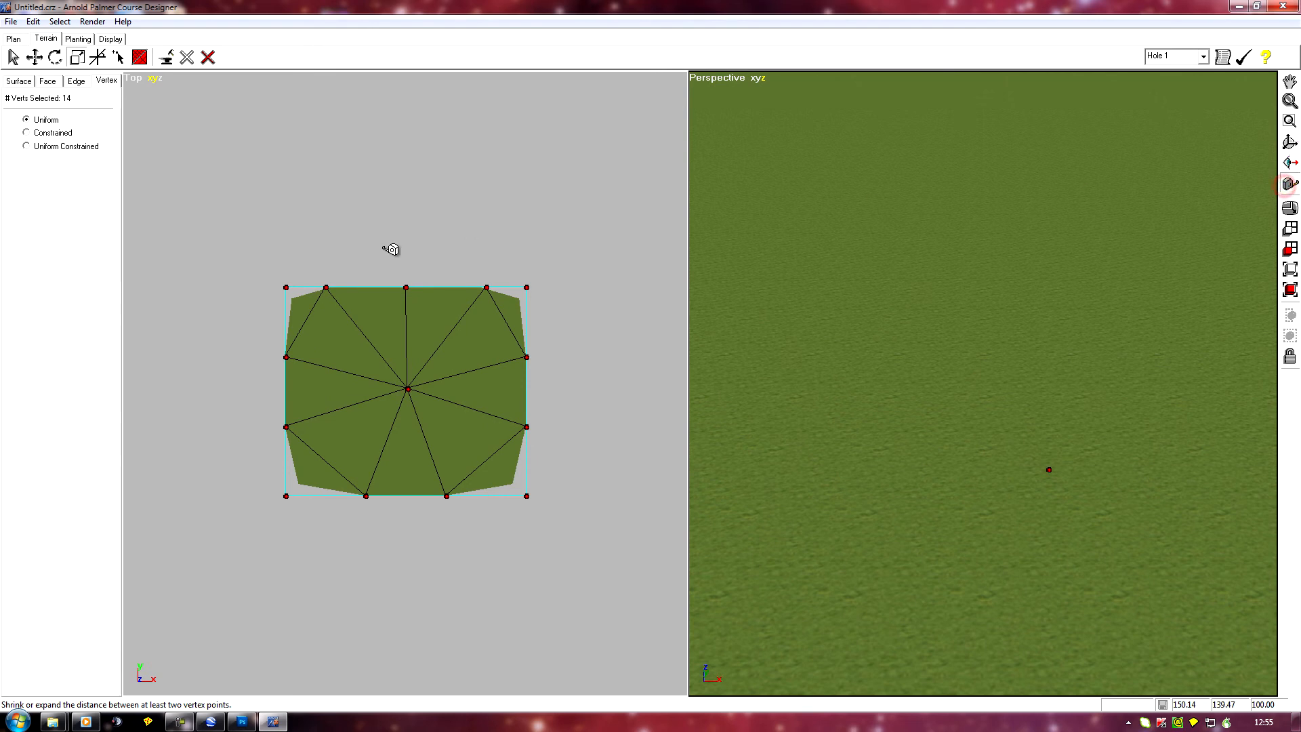
click(282, 266)
scroll(325, 251, up, 3)
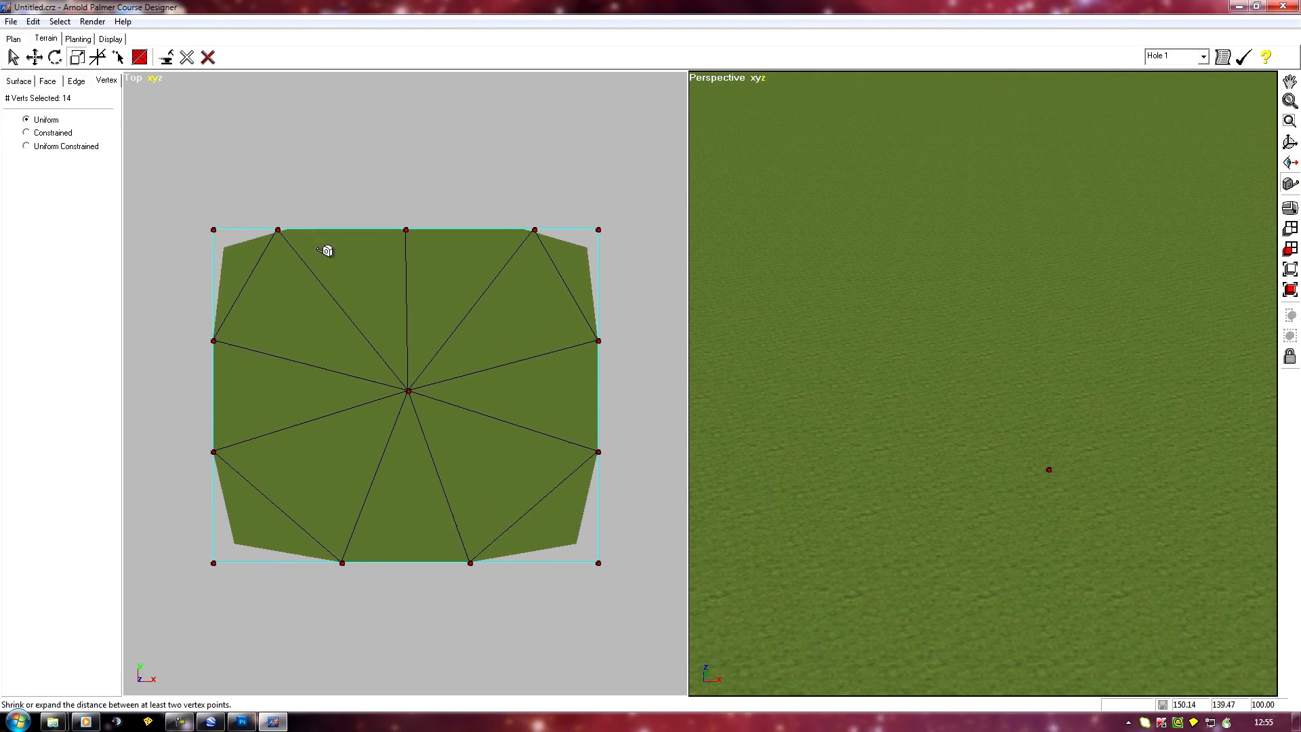
scroll(325, 250, up, 1)
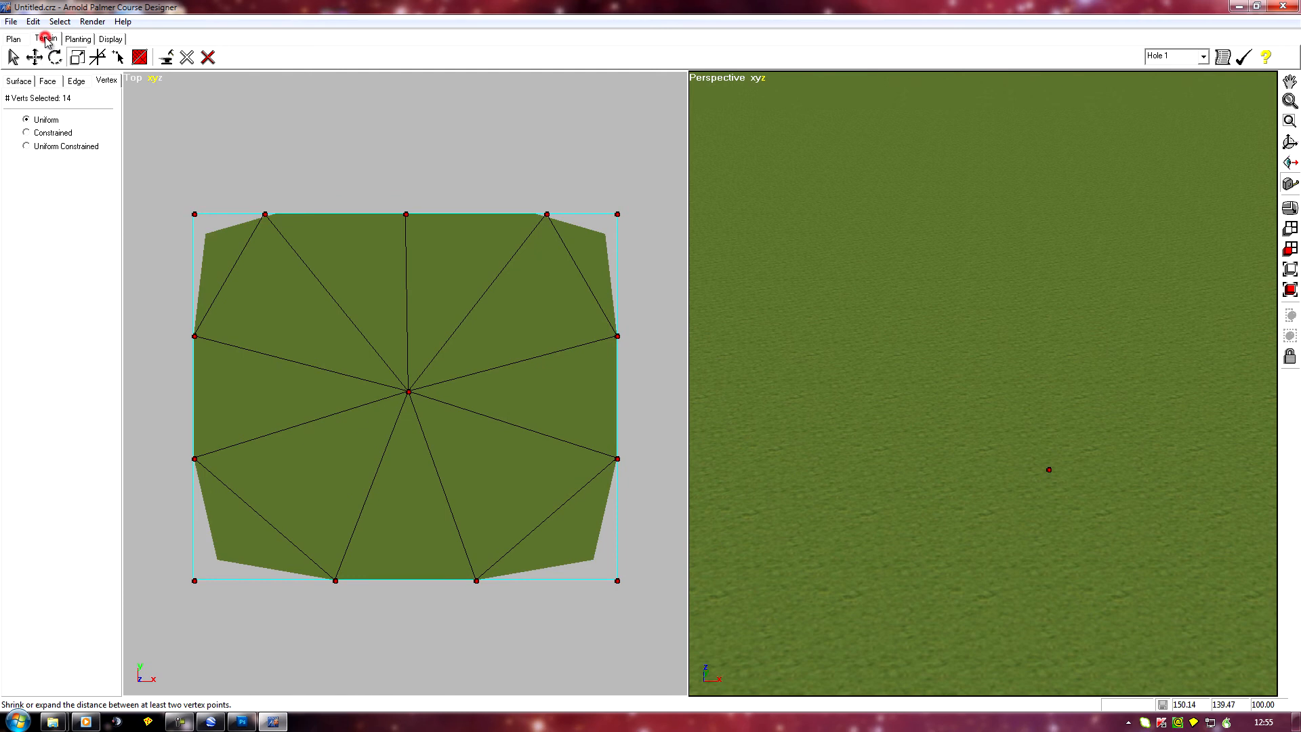
Clone the Rough terrain type as a new type named "overhead".
click(46, 81)
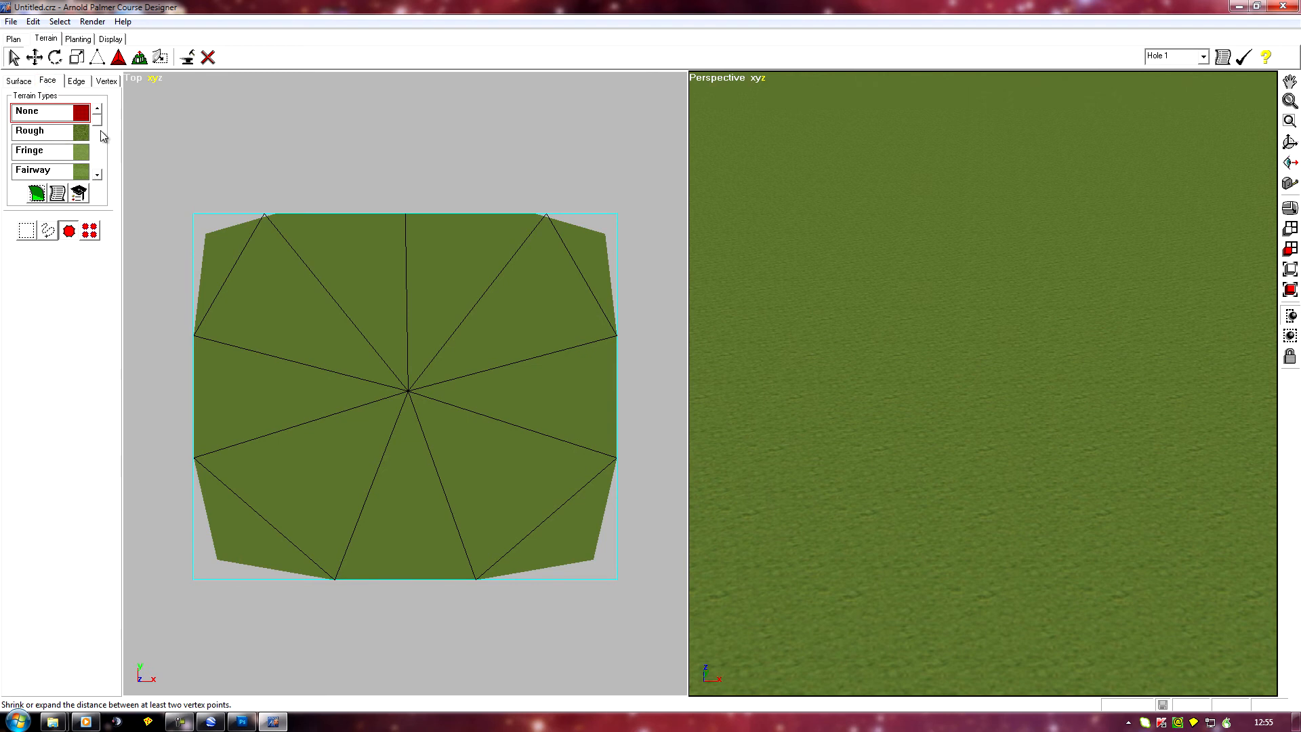
click(30, 132)
click(78, 195)
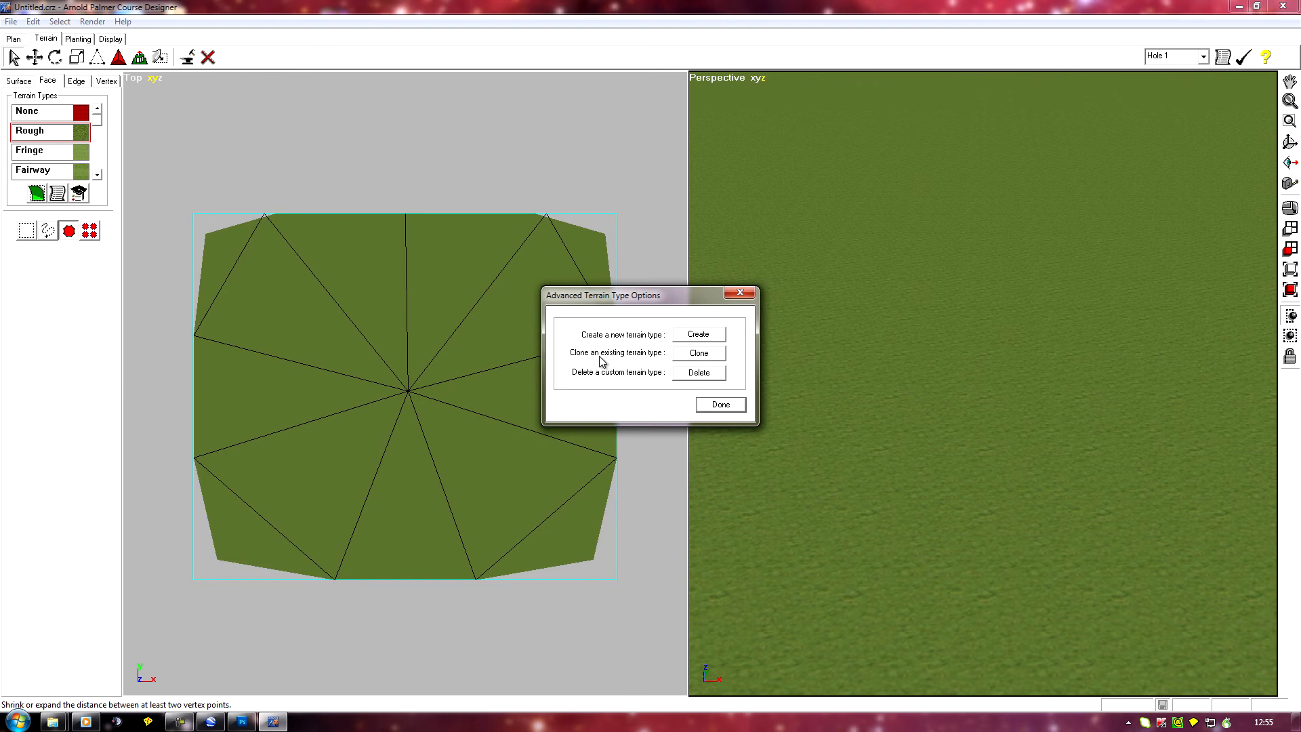
click(686, 357)
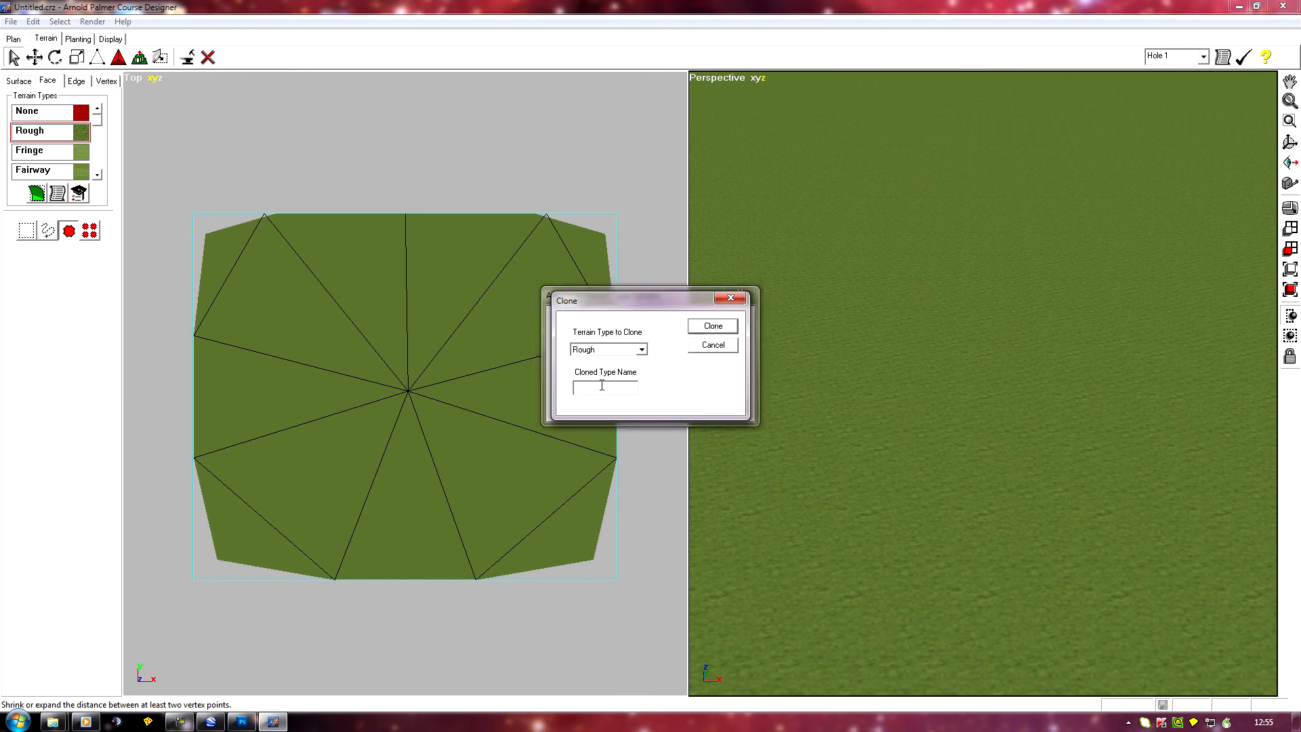
text(overhead)
click(715, 330)
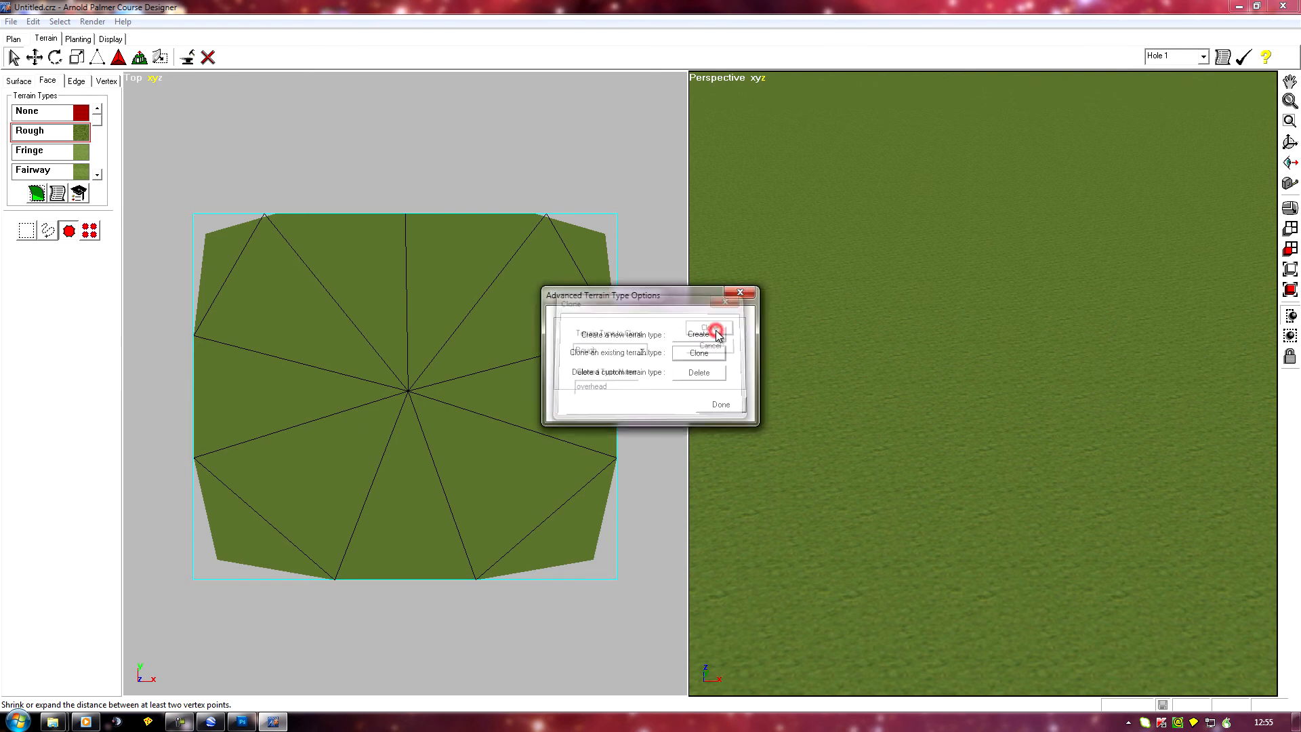
click(720, 405)
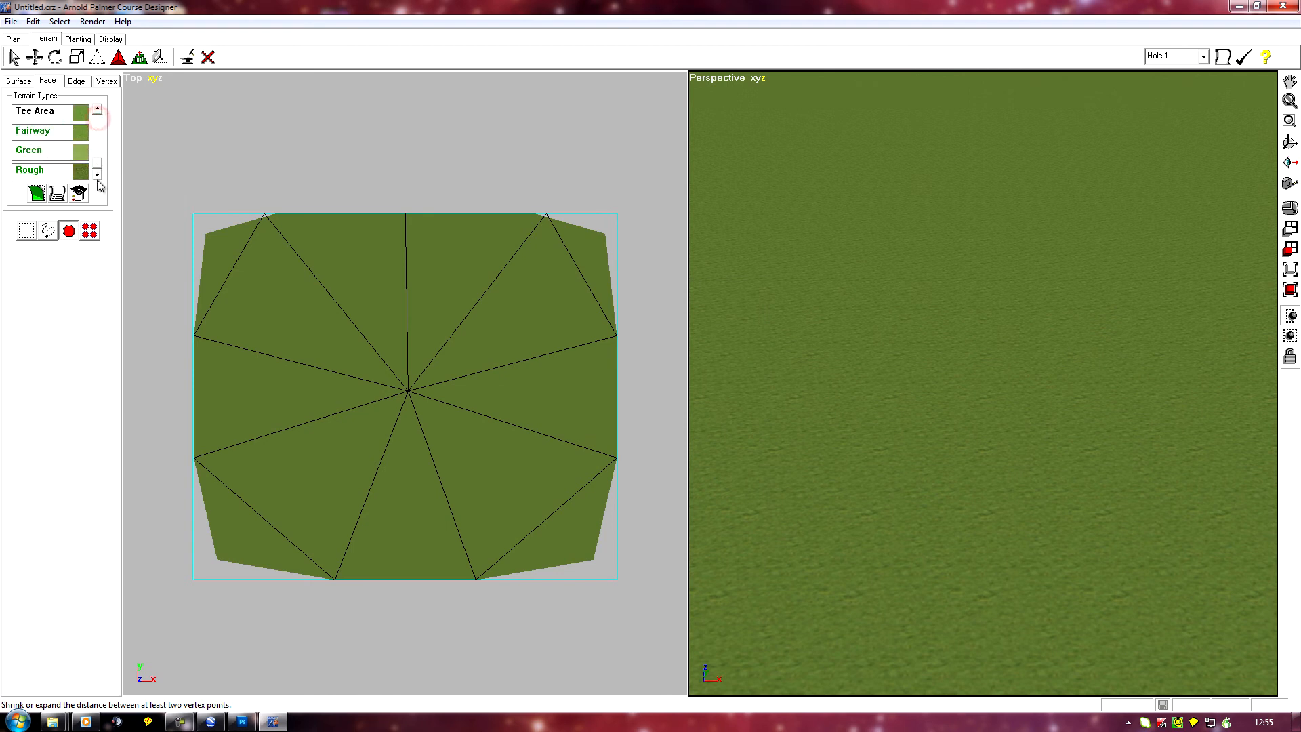
Change the cloned terrain type's display name to "overhead" and save its properties.
click(34, 170)
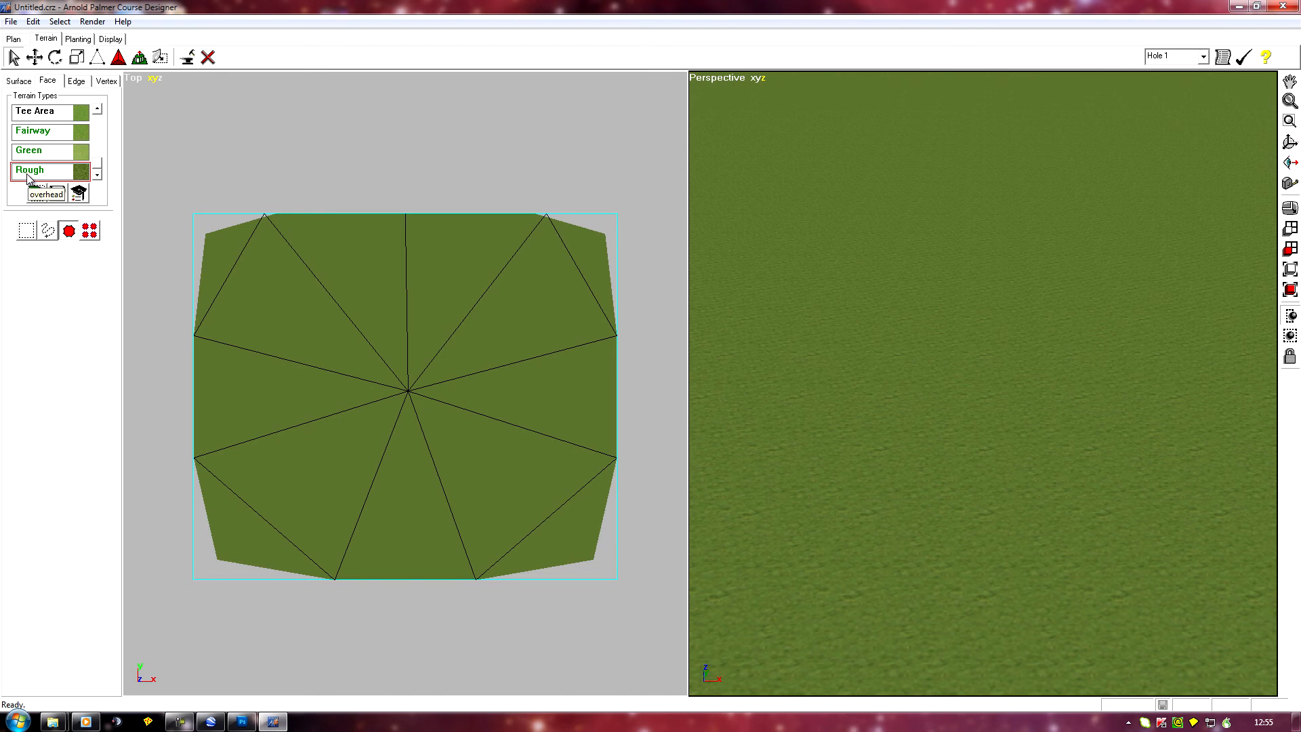
click(58, 194)
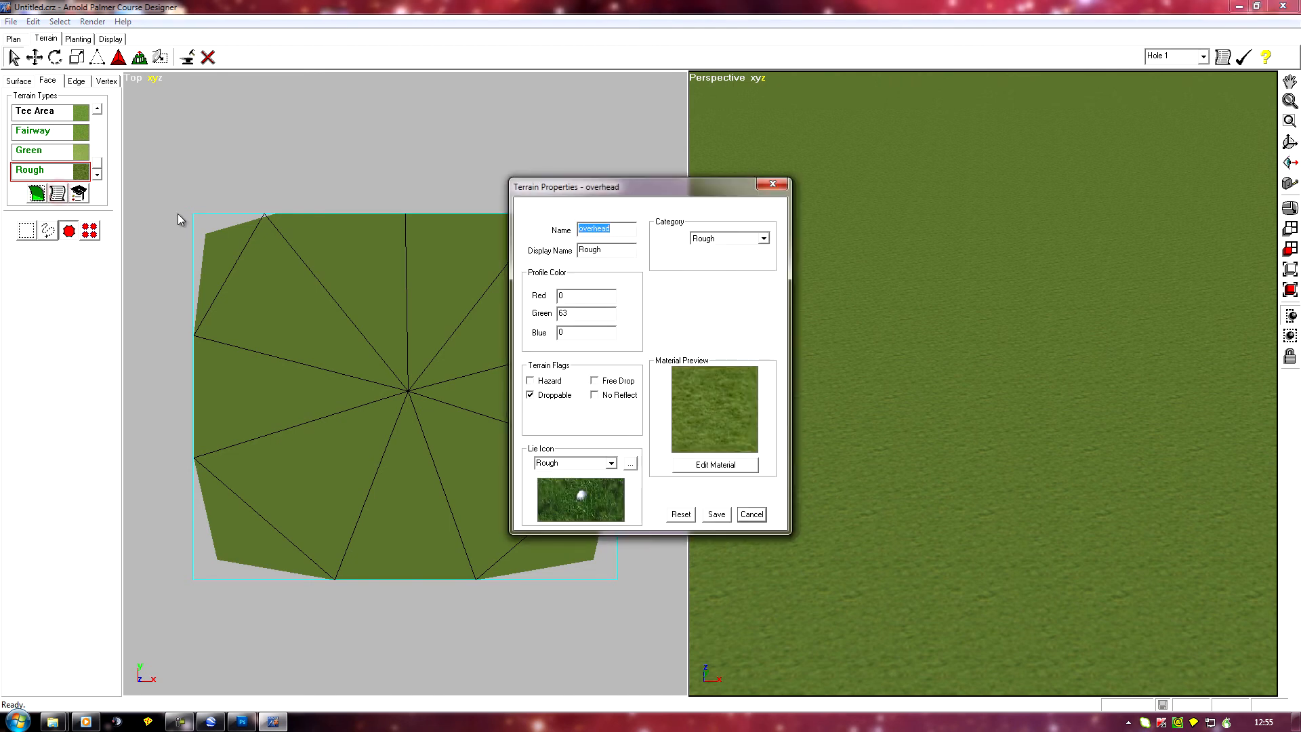
click(620, 249)
key(BackSpace)
key(BackSpace)
key(BackSpace)
key(BackSpace)
key(BackSpace)
click(716, 514)
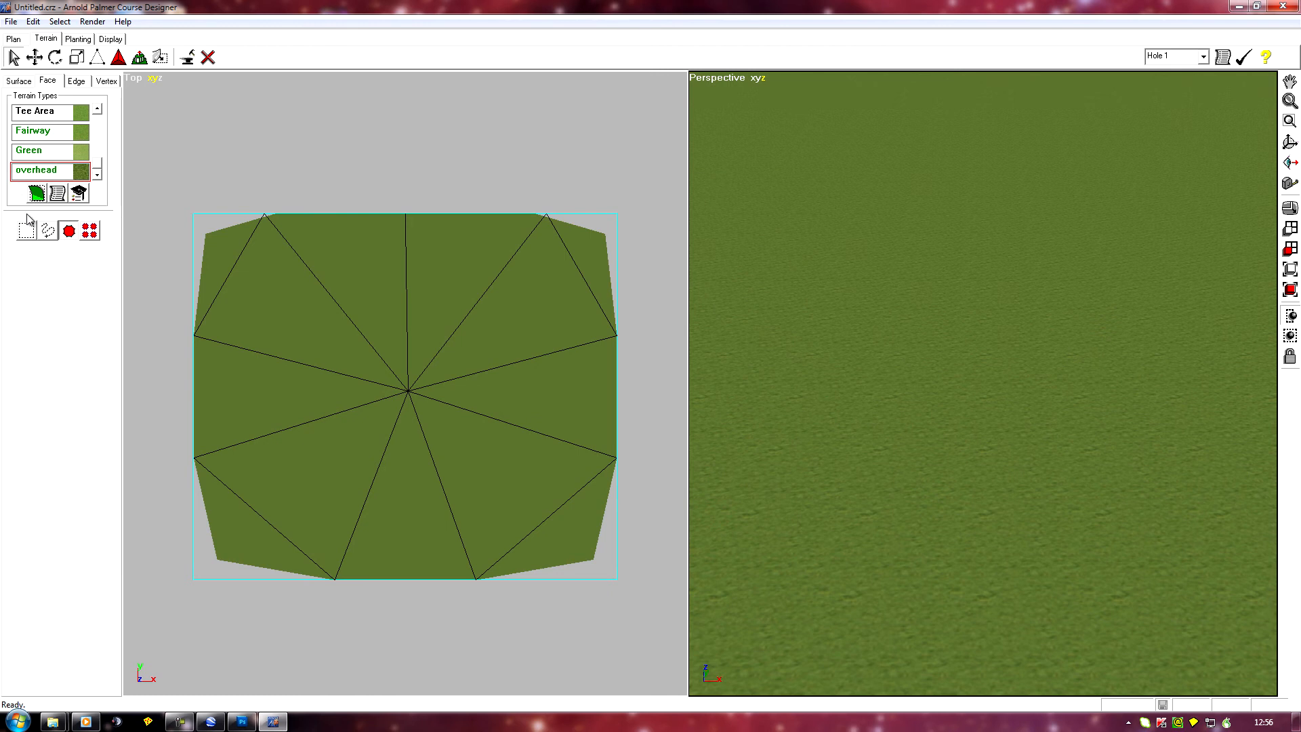
Load overhead.tga from the Desktop as the Near MIP level texture of the overhead terrain's material.
click(57, 194)
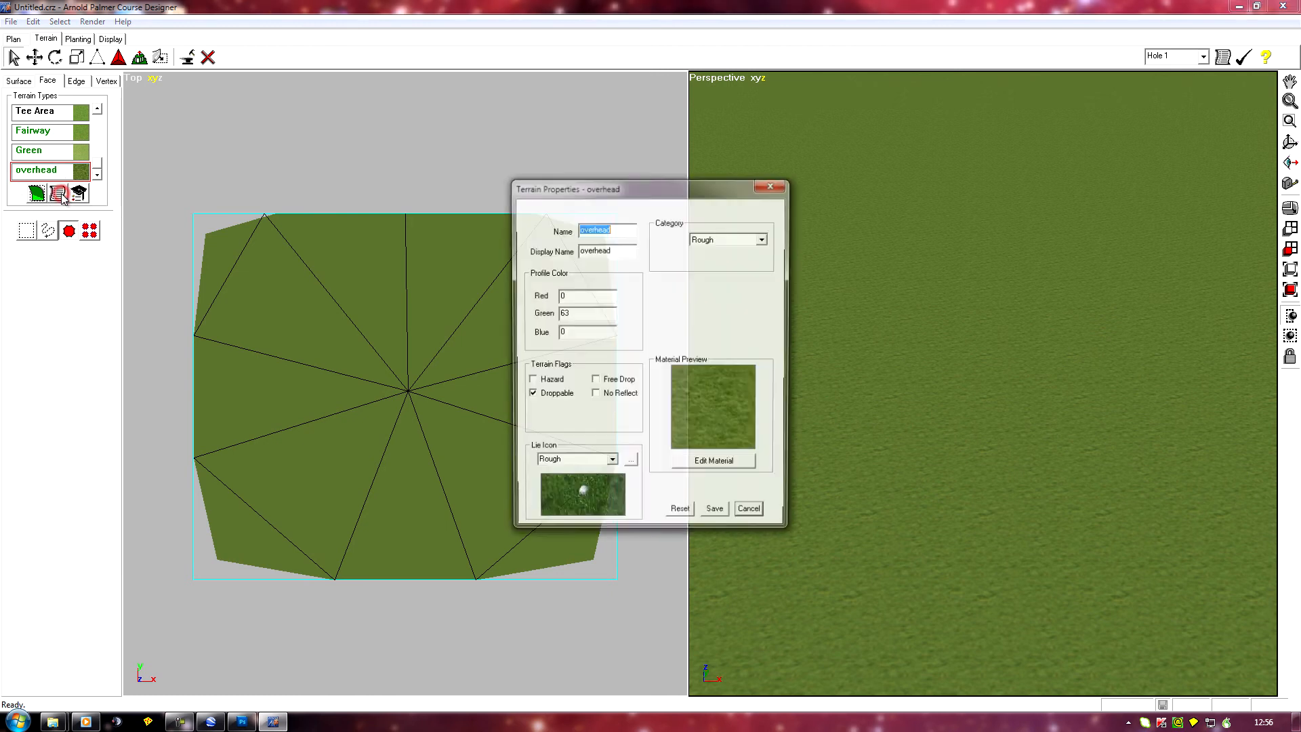
click(719, 465)
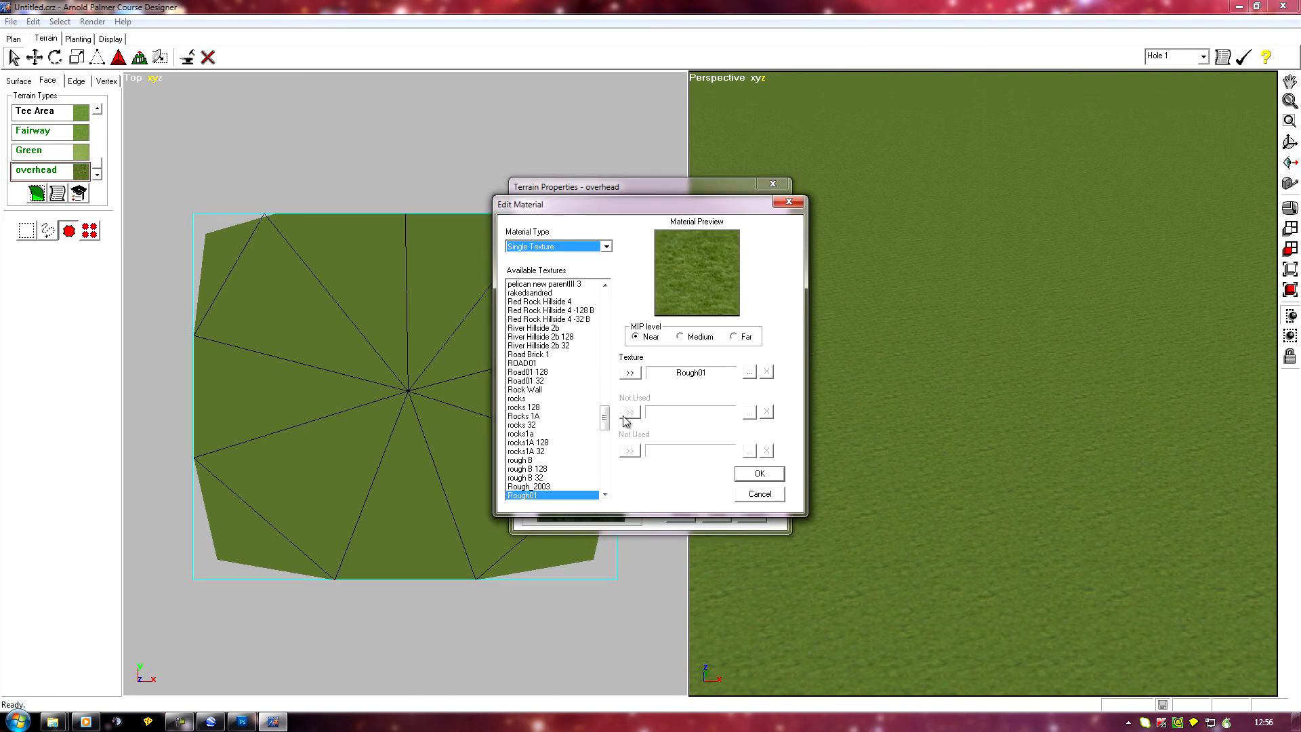
click(750, 373)
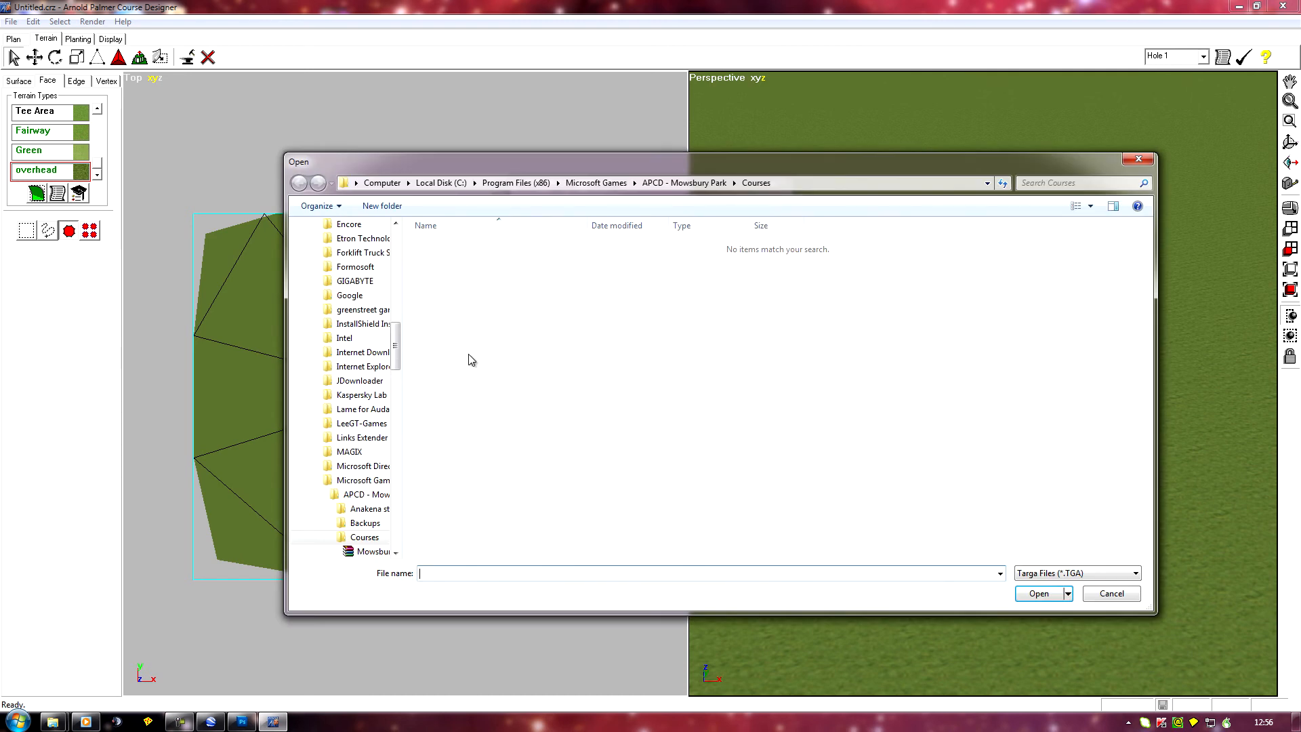
scroll(393, 342, up, 10)
click(332, 246)
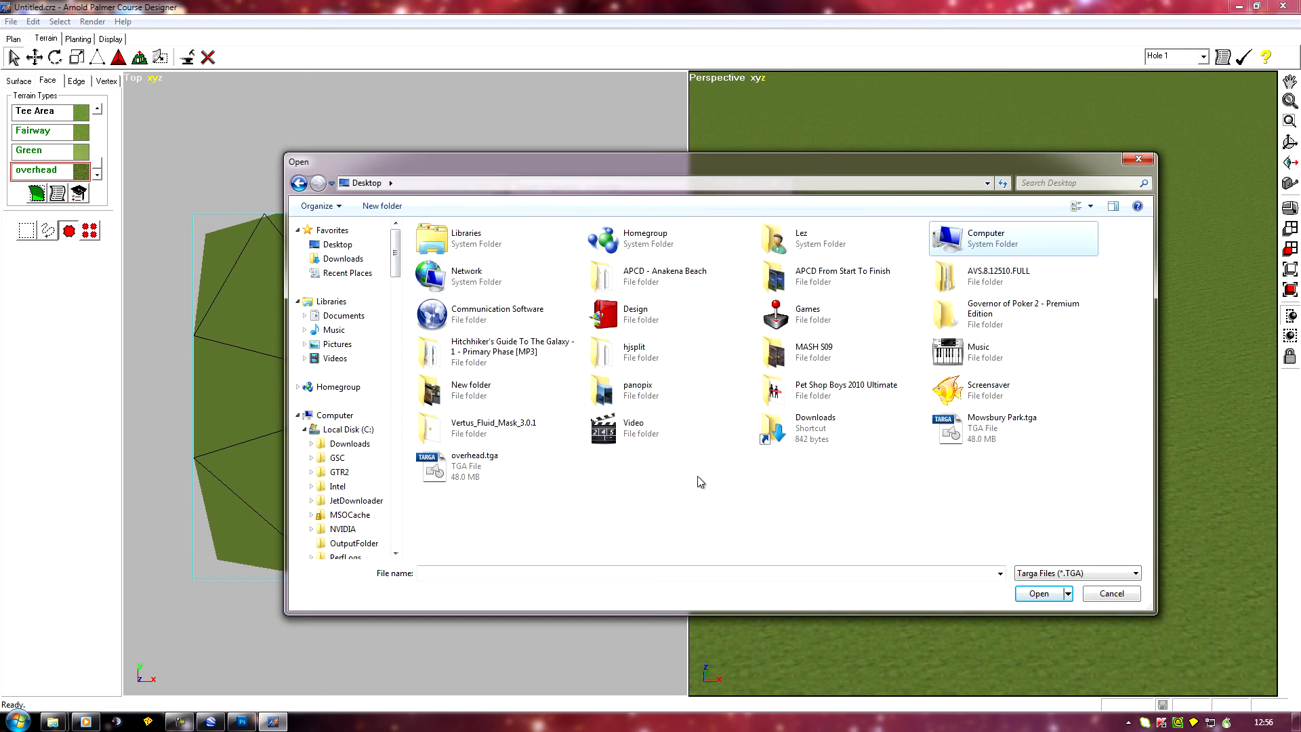
click(453, 461)
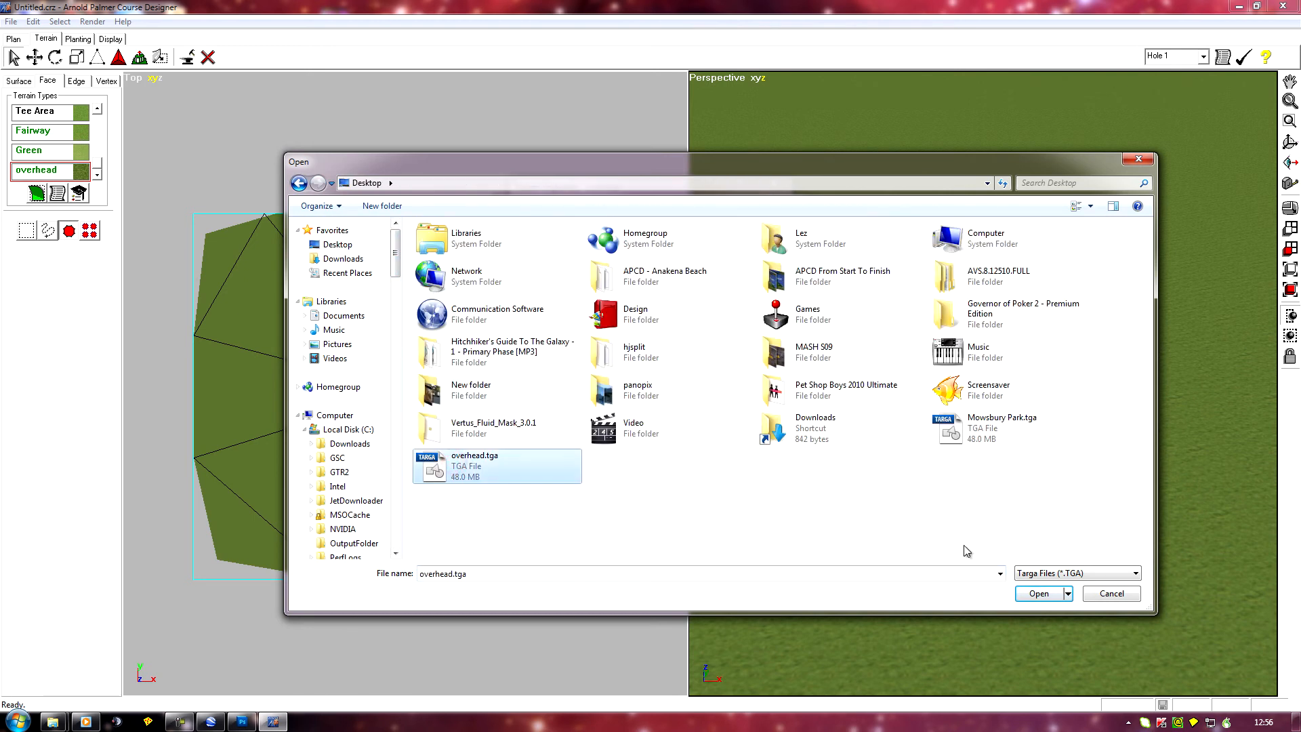
click(1037, 594)
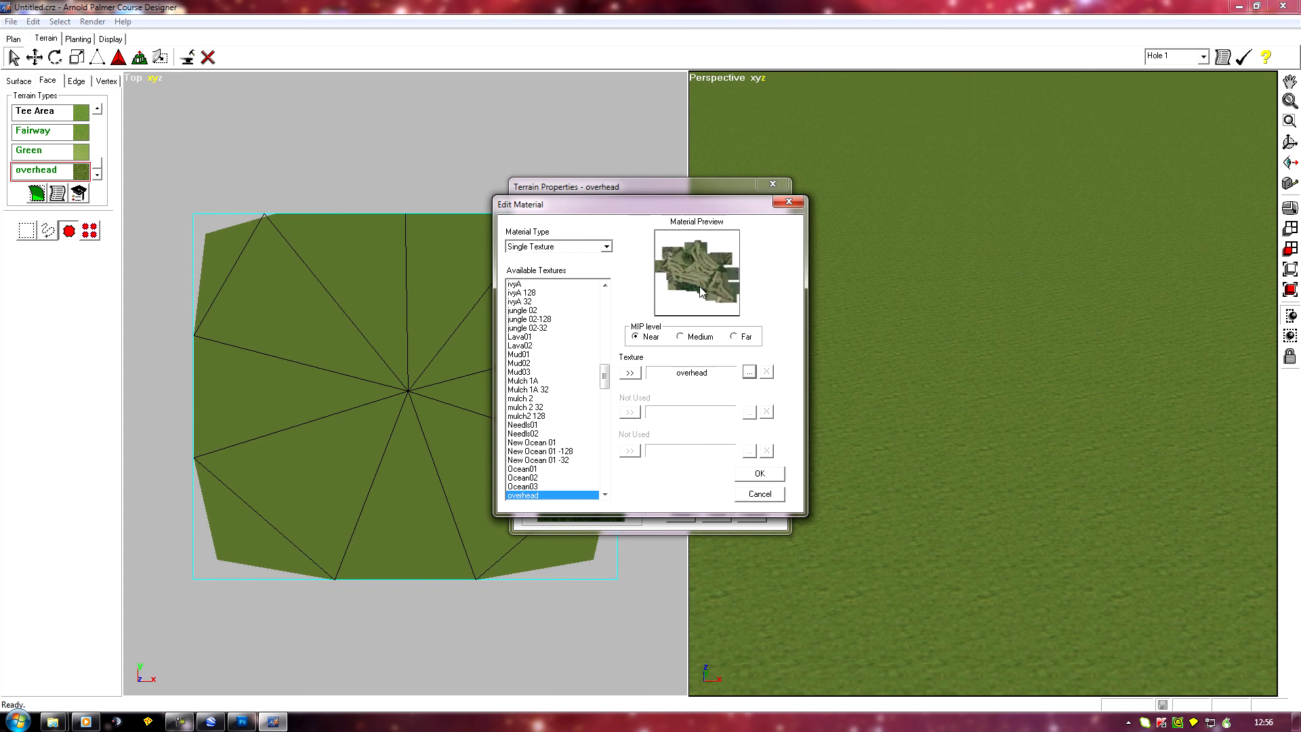
Remove the Far and Medium MIP level textures from the overhead material, then return to the Near level.
click(683, 338)
click(734, 337)
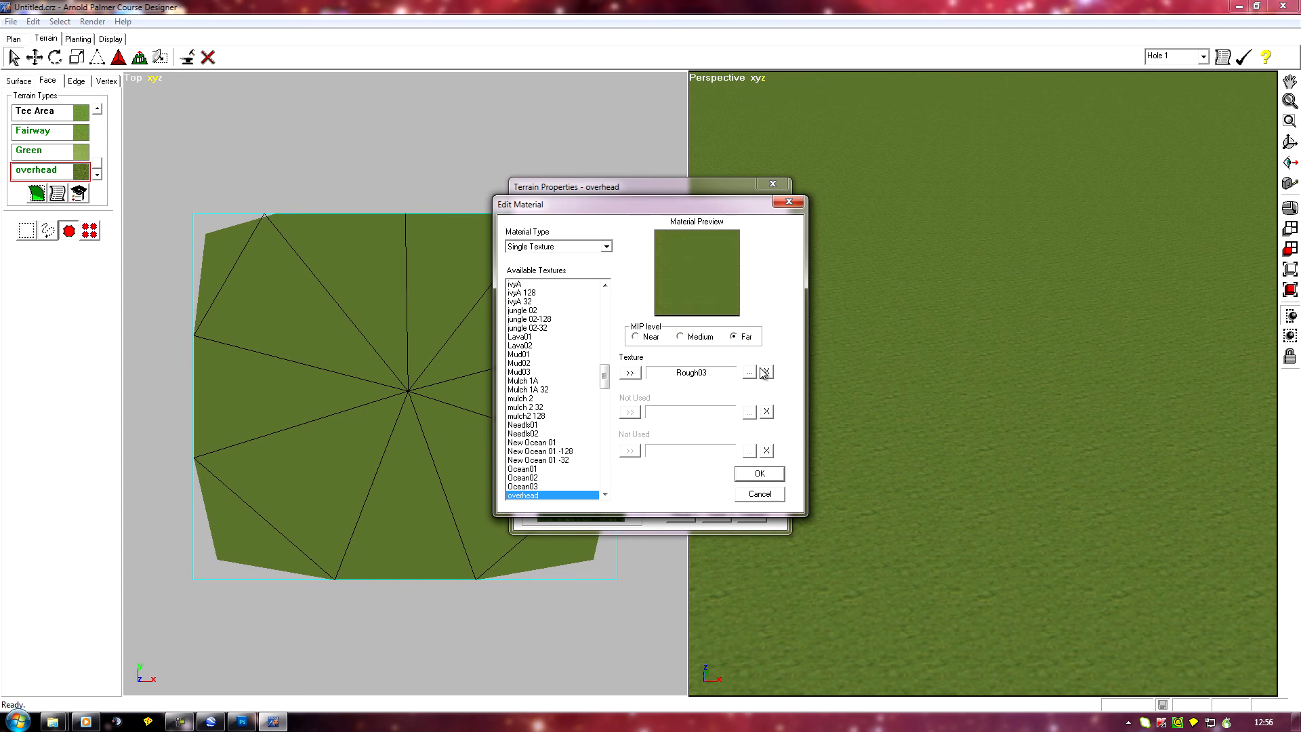
click(681, 336)
click(733, 337)
click(768, 372)
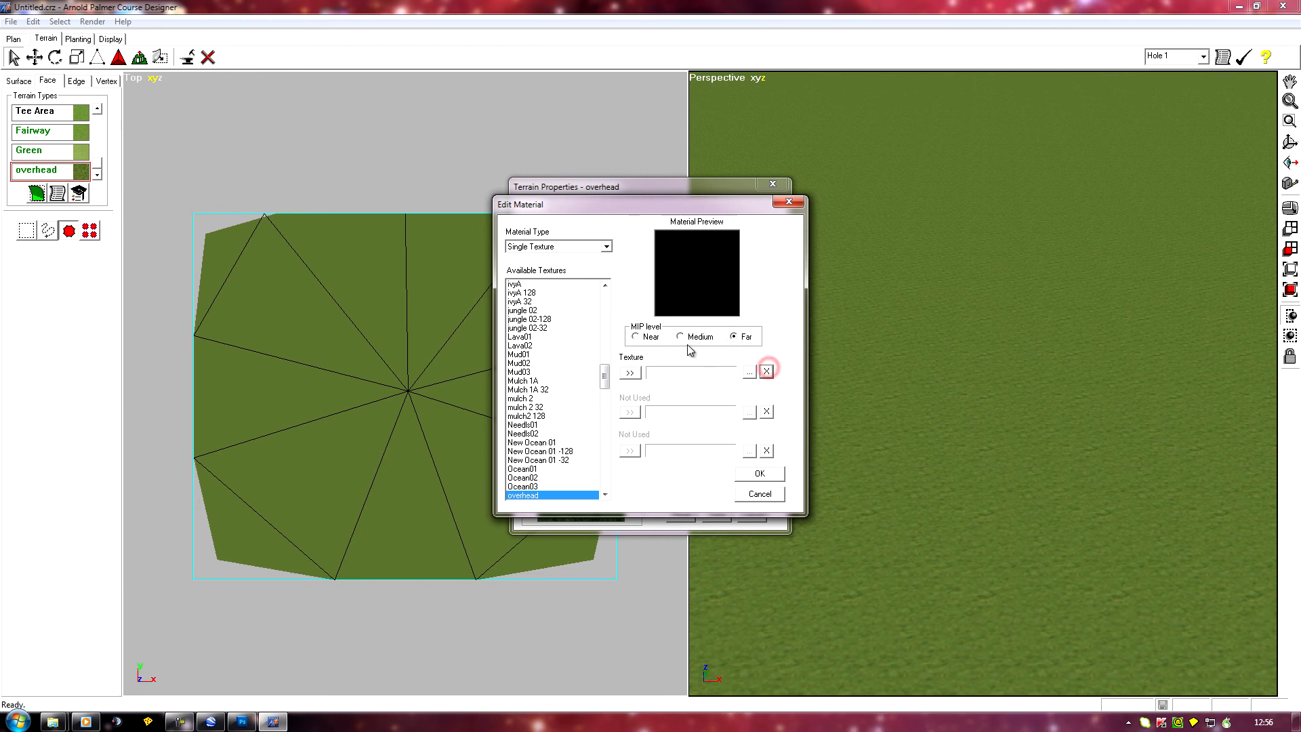
click(681, 337)
click(766, 372)
click(635, 337)
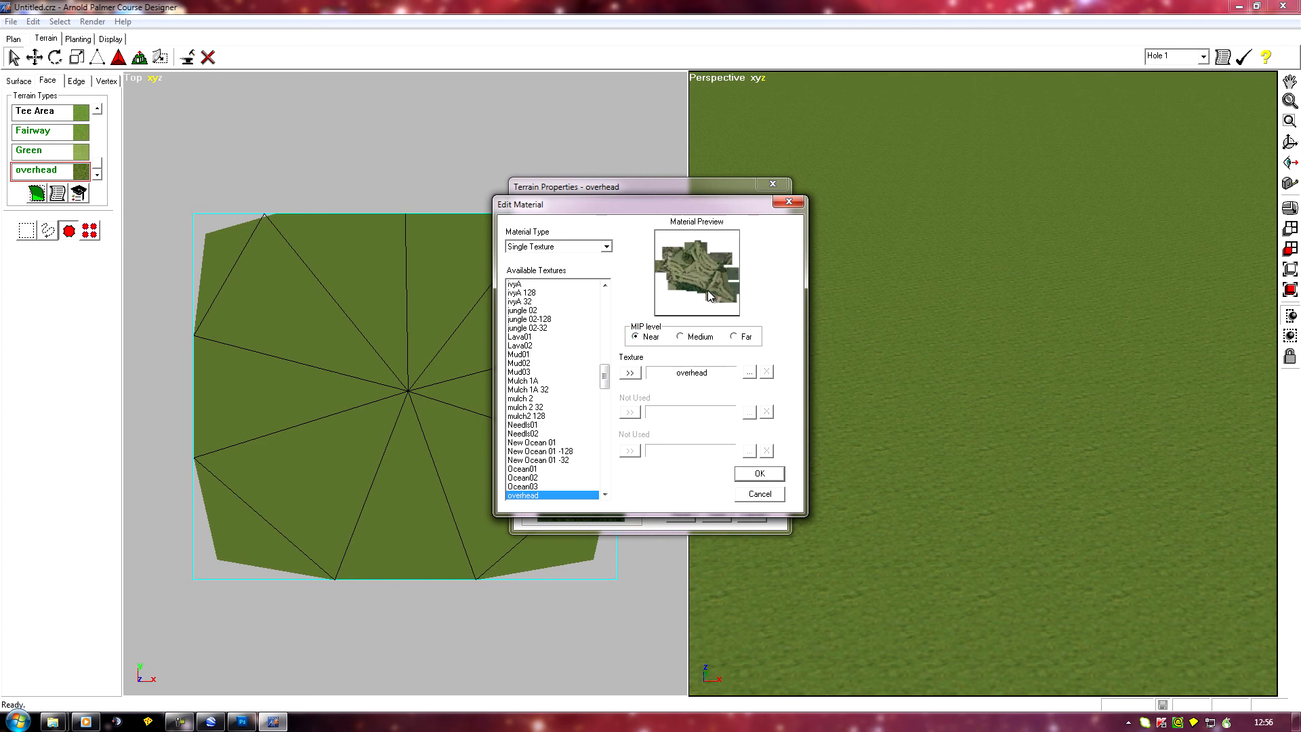
Save the overhead terrain's material and properties, and assign the overhead terrain type to all the terrain faces.
click(759, 475)
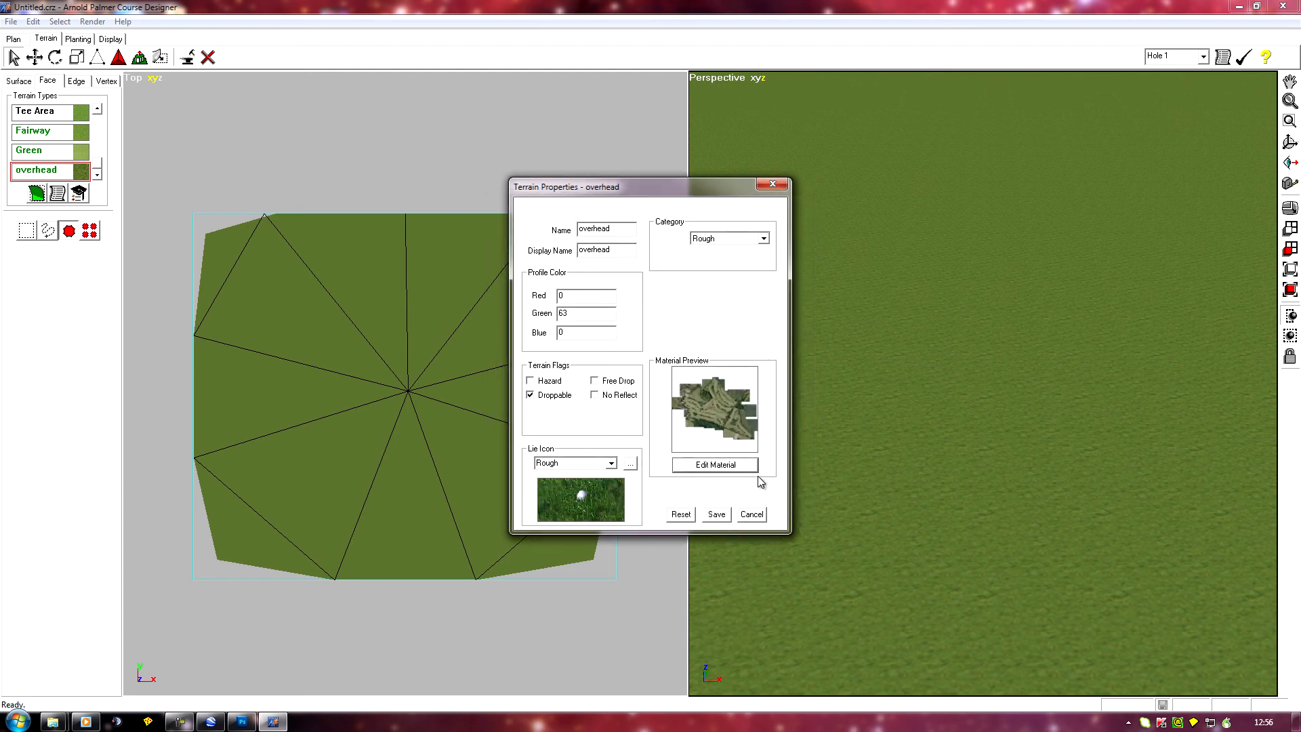
click(717, 516)
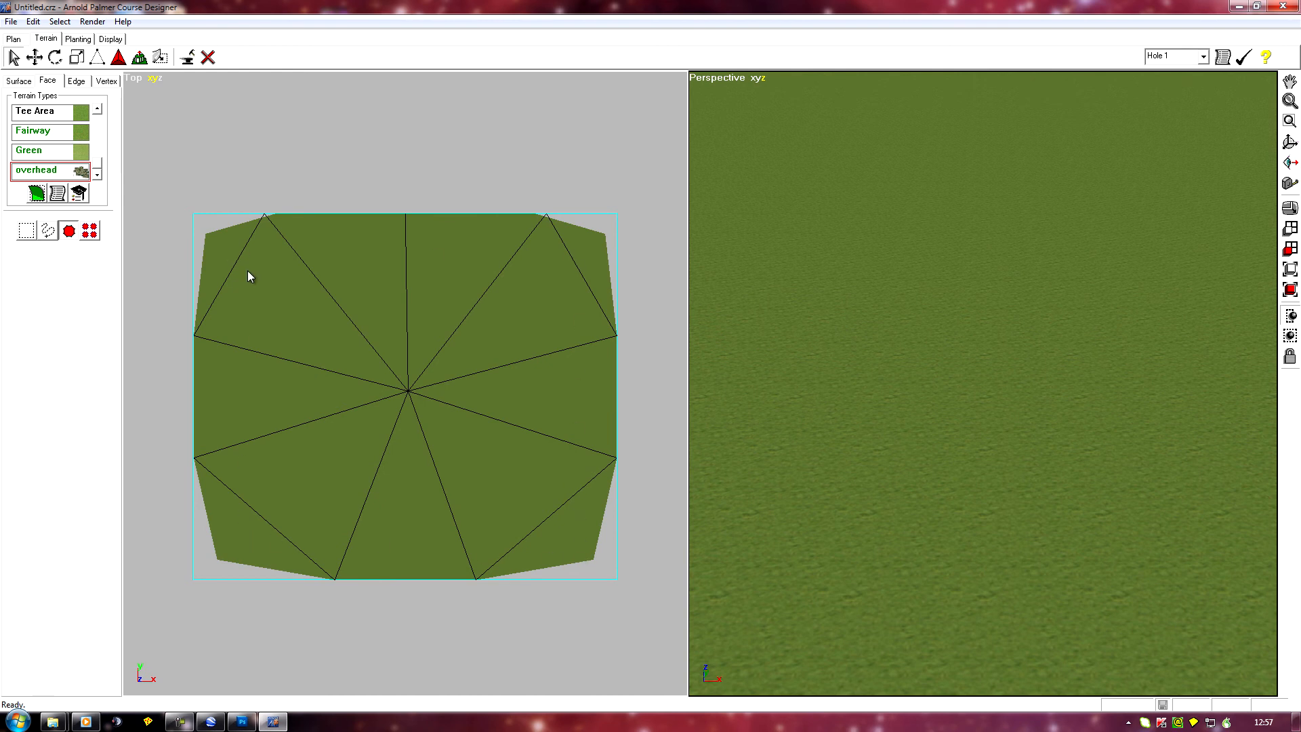
click(423, 278)
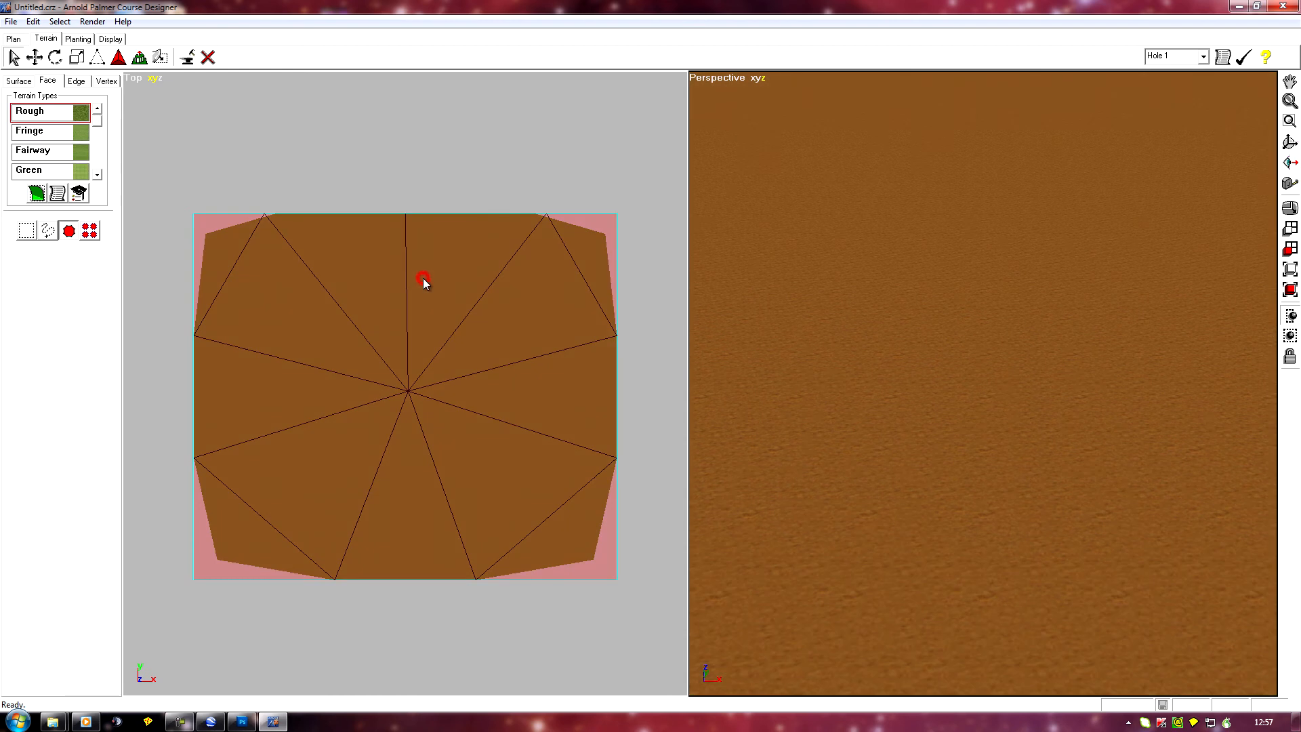
drag(100, 120, 101, 174)
click(38, 171)
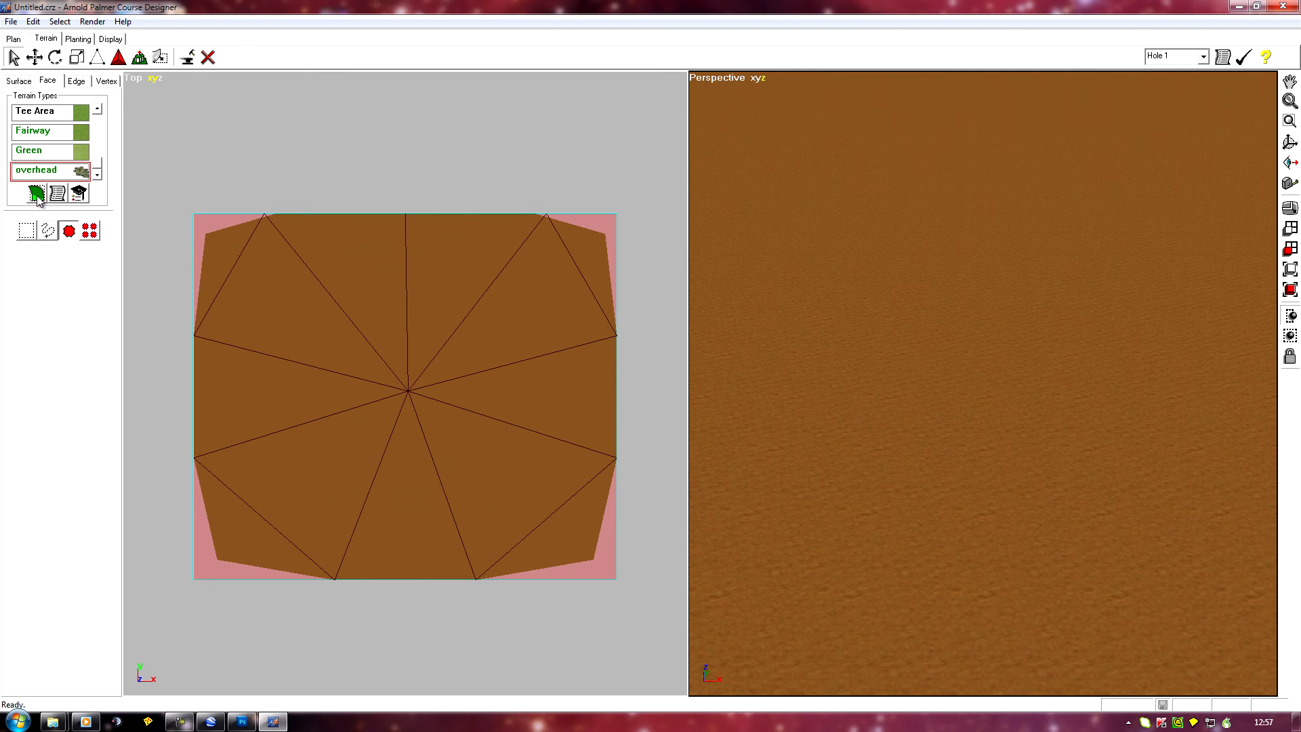
click(265, 269)
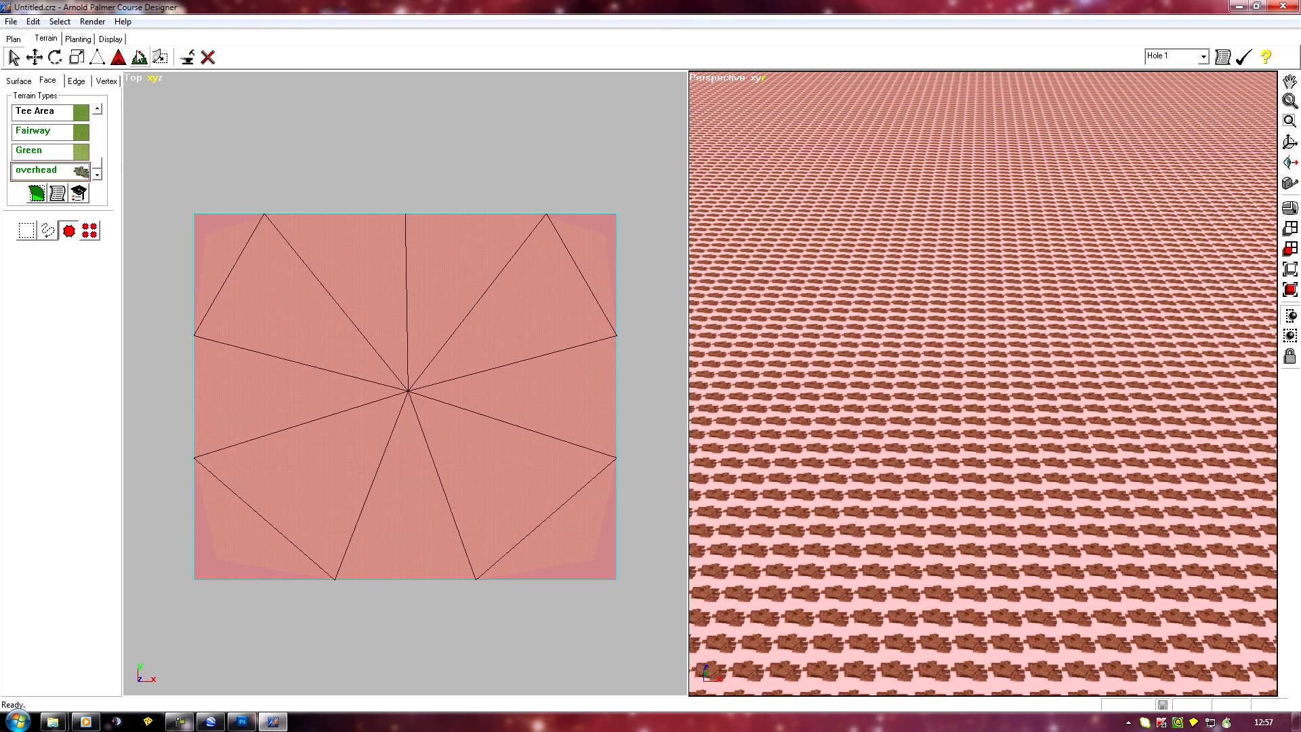
Create a new planar texture mapping named "Planar overhead" and add the selected terrain faces to it.
click(159, 58)
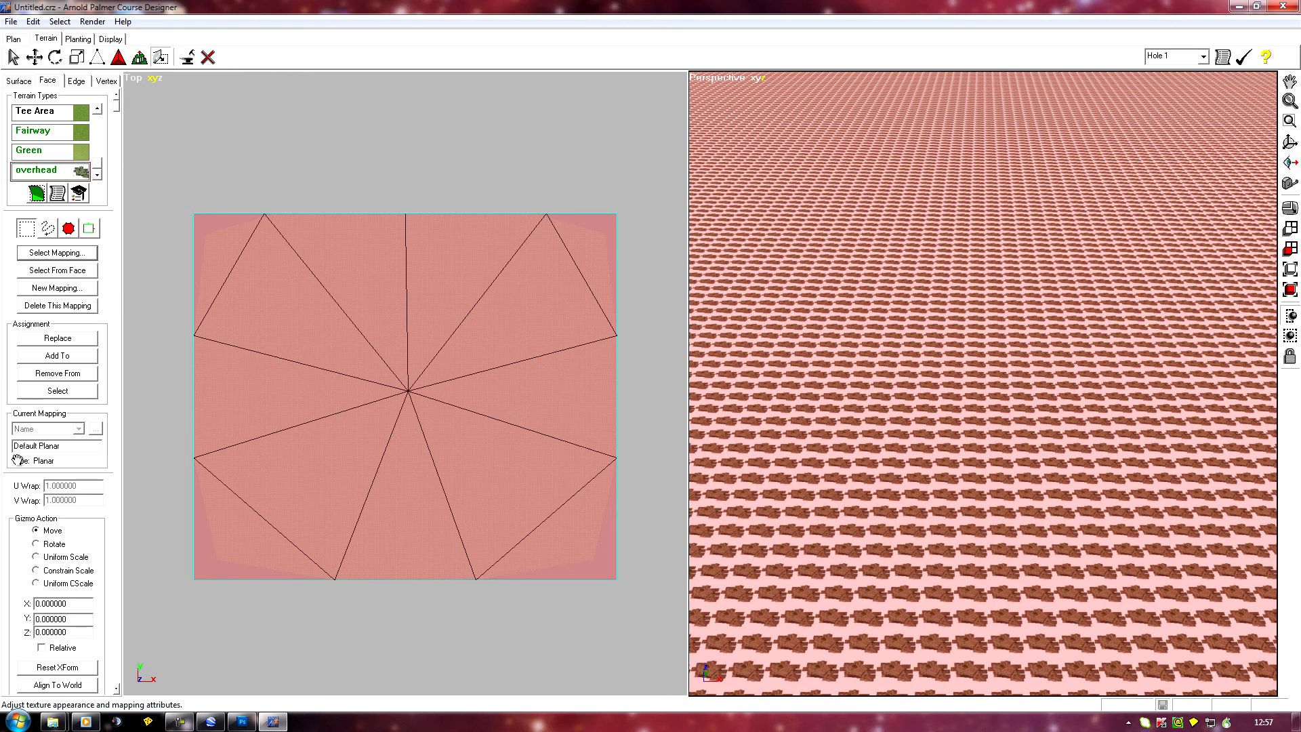
click(65, 288)
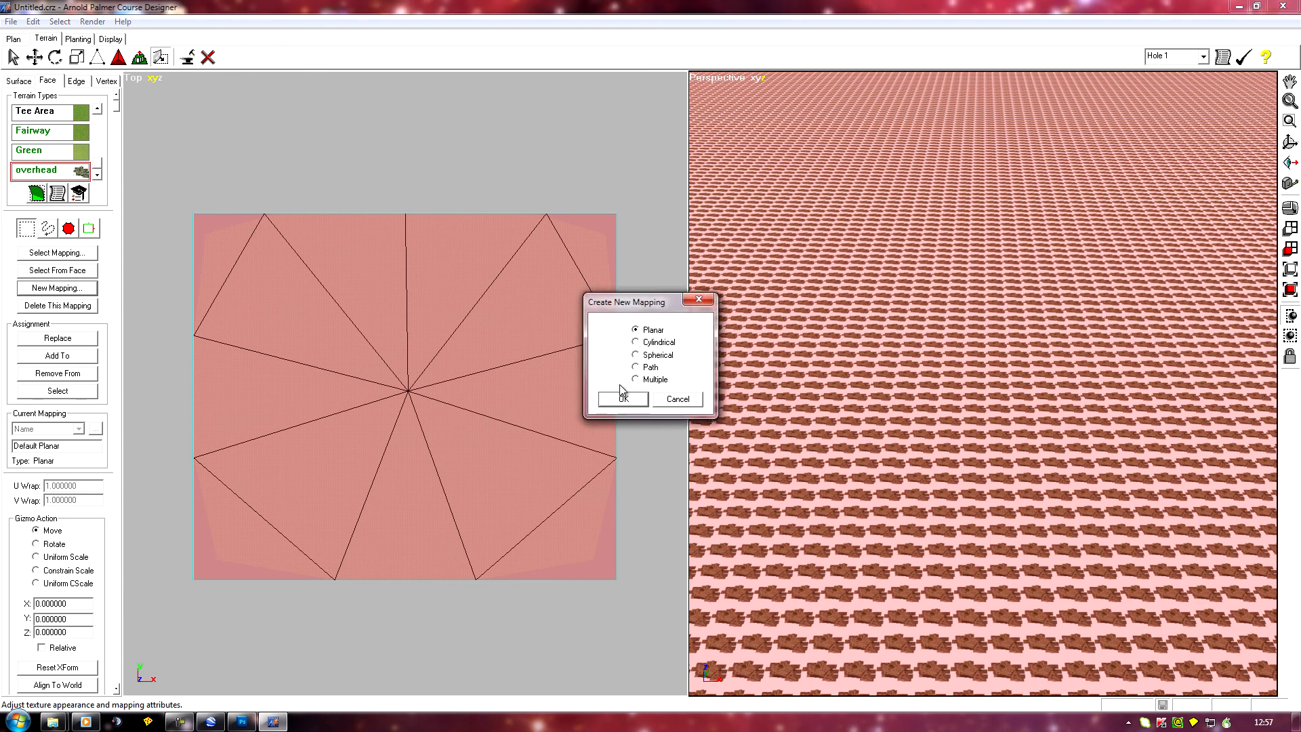
click(632, 405)
click(58, 447)
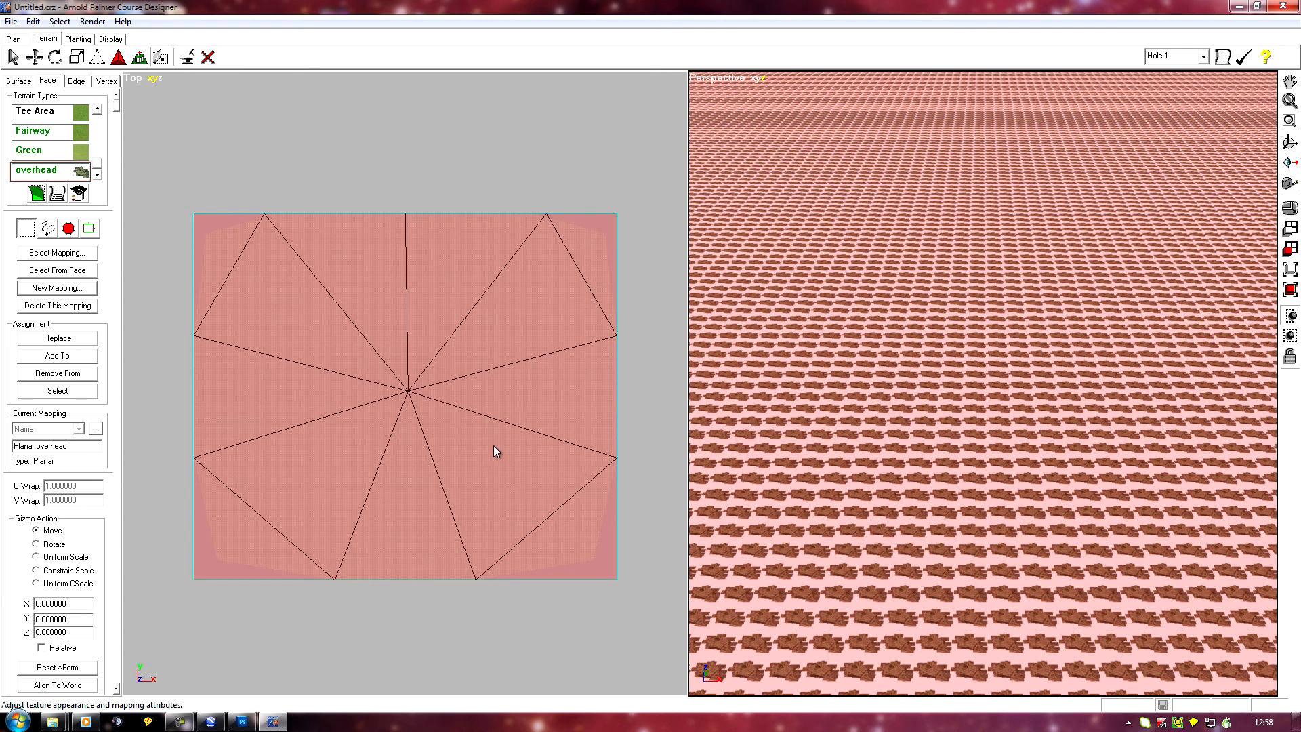
click(59, 359)
Uniformly scale the Planar overhead mapping gizmo in the Top view to about 4817 on X, Y and Z.
click(36, 556)
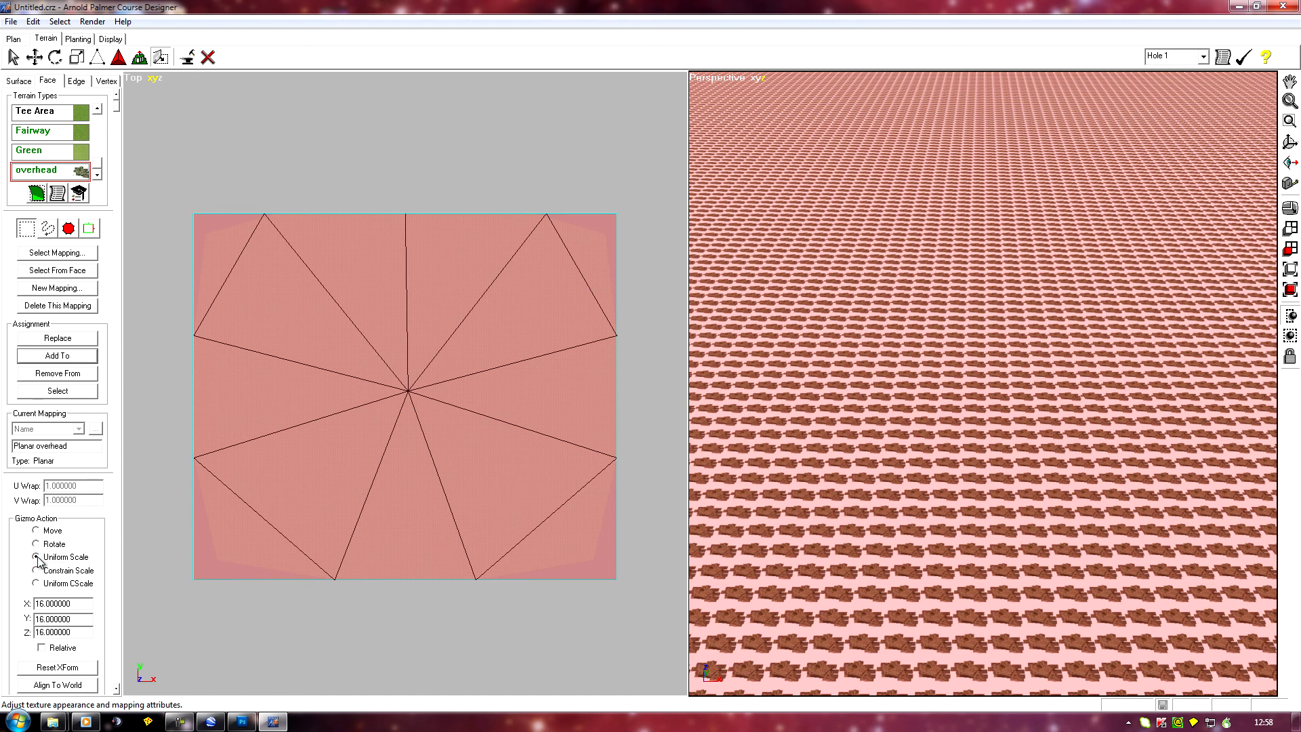
click(88, 229)
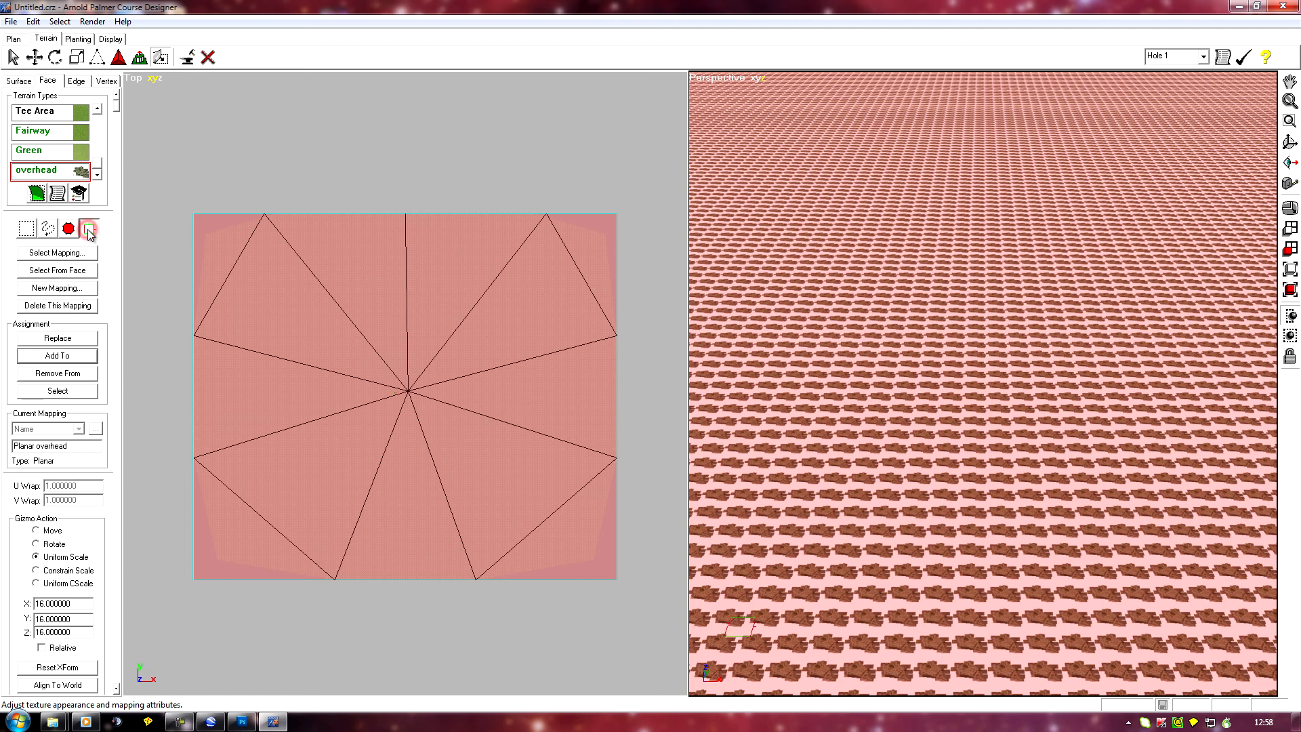
drag(385, 401, 156, 410)
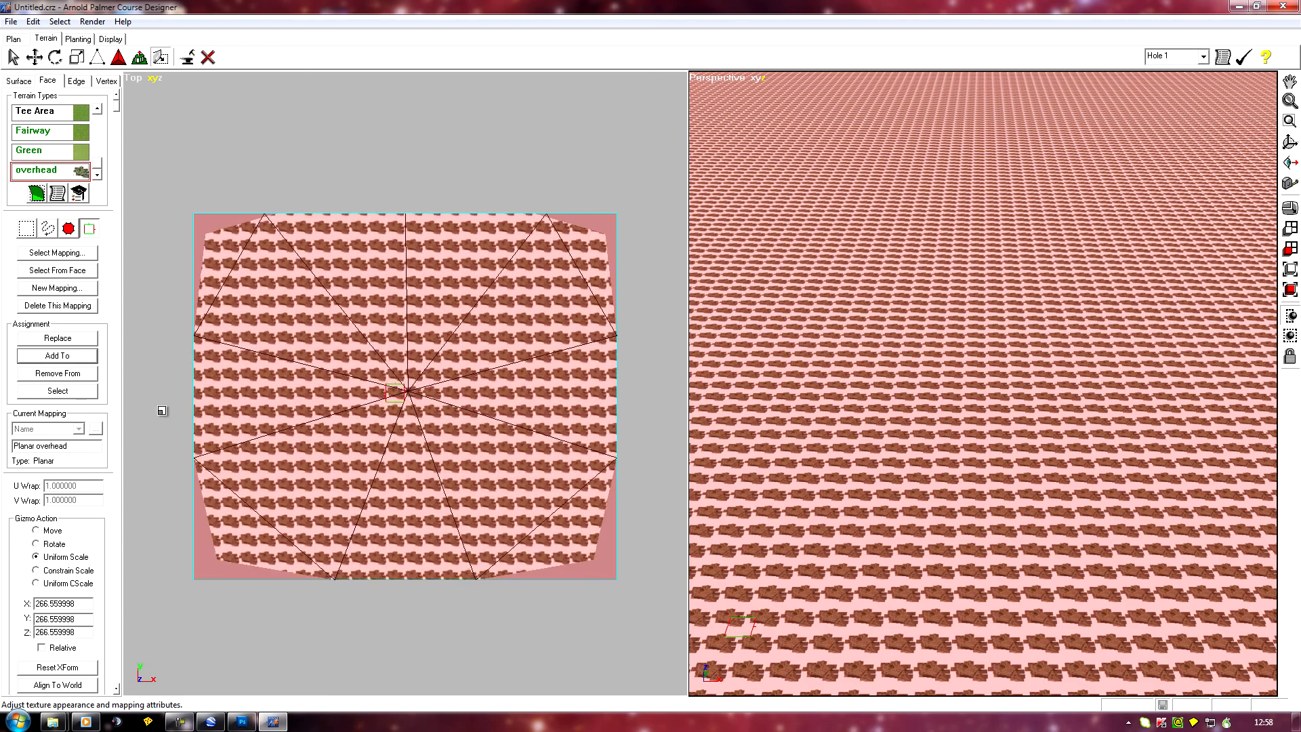
drag(467, 413, 205, 421)
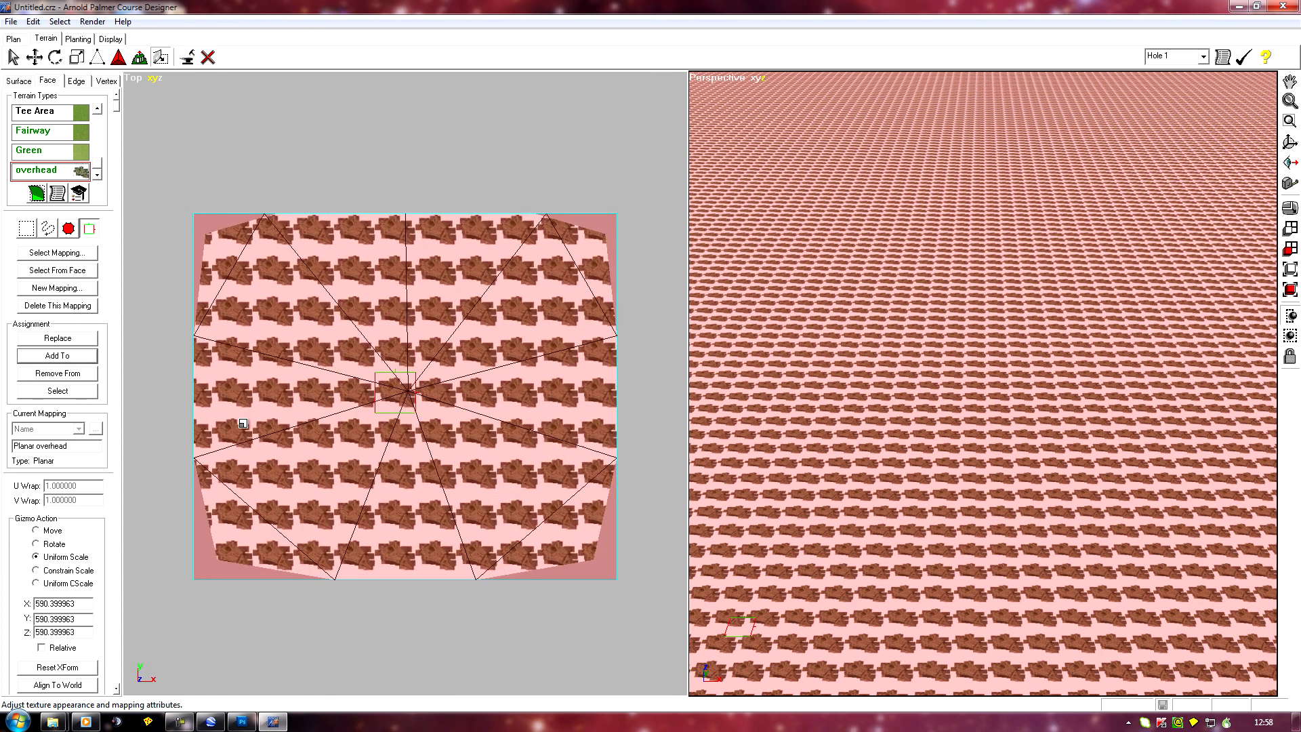
drag(474, 393, 1296, 416)
drag(393, 401, 488, 405)
drag(585, 413, 328, 412)
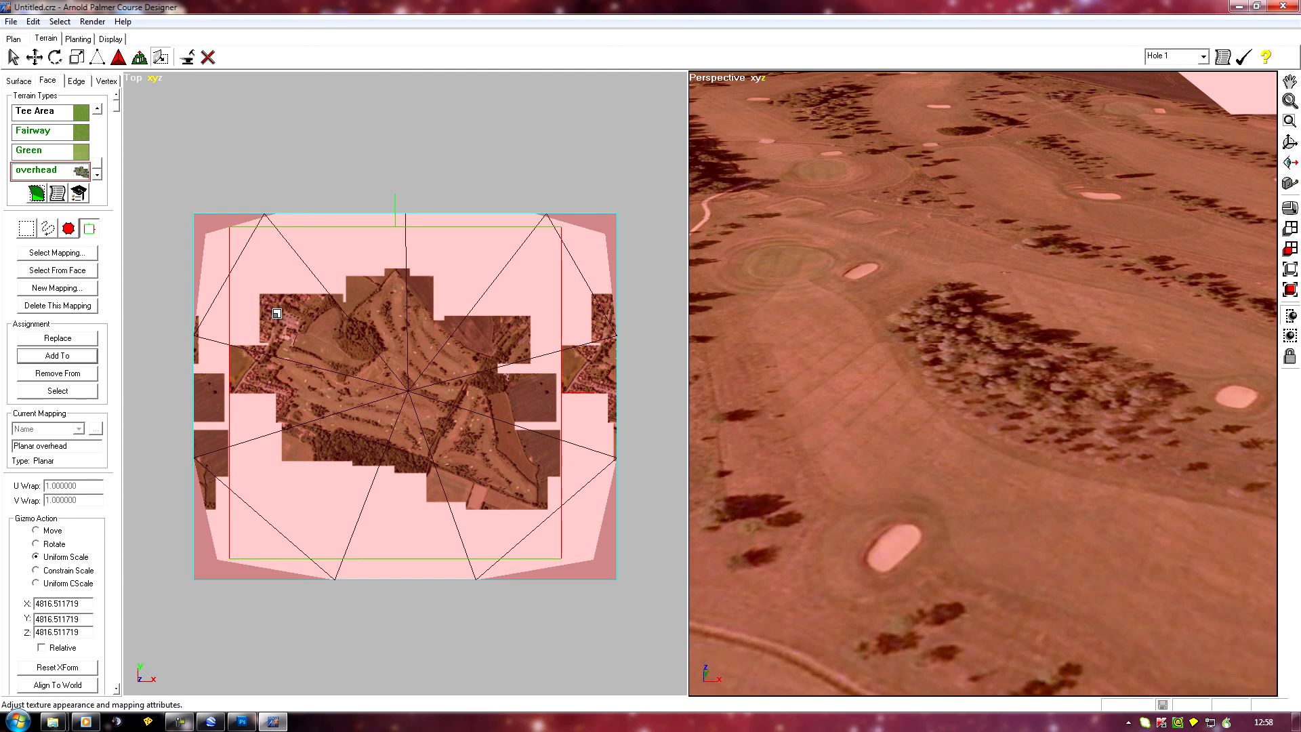
scroll(325, 445, up, 3)
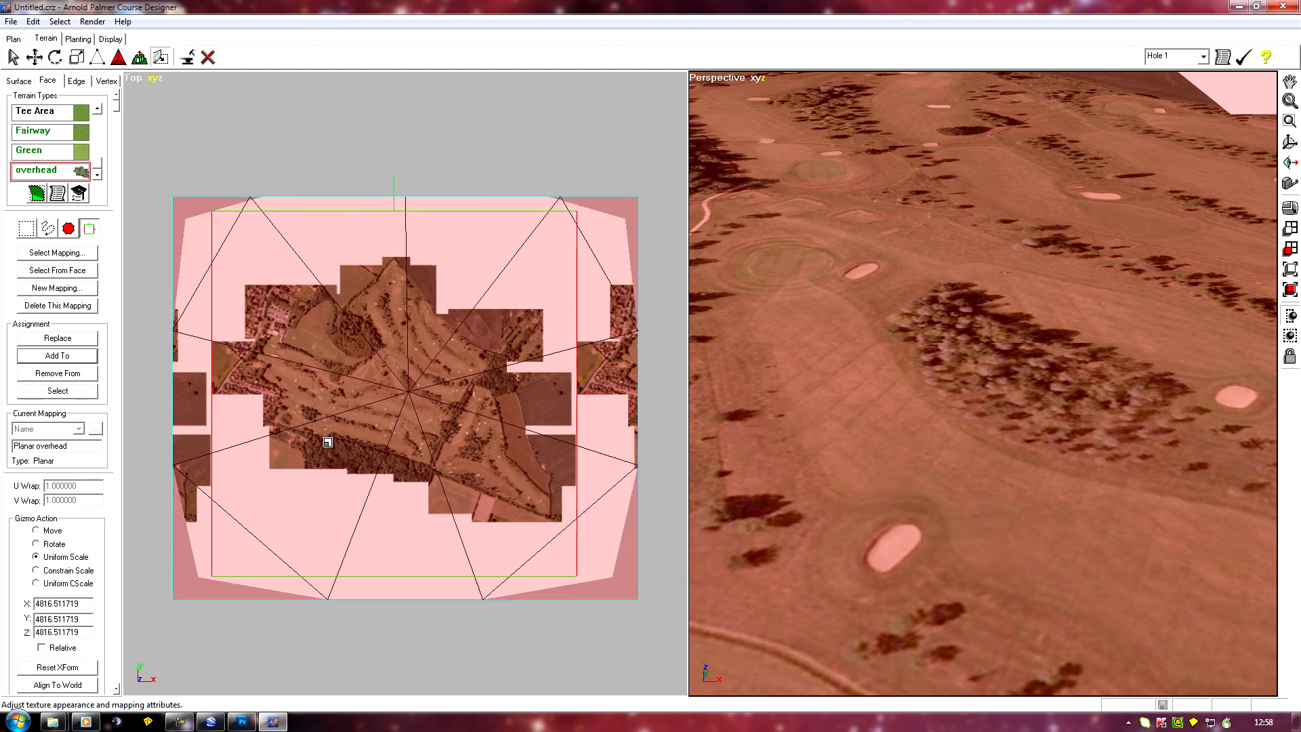
scroll(327, 442, up, 2)
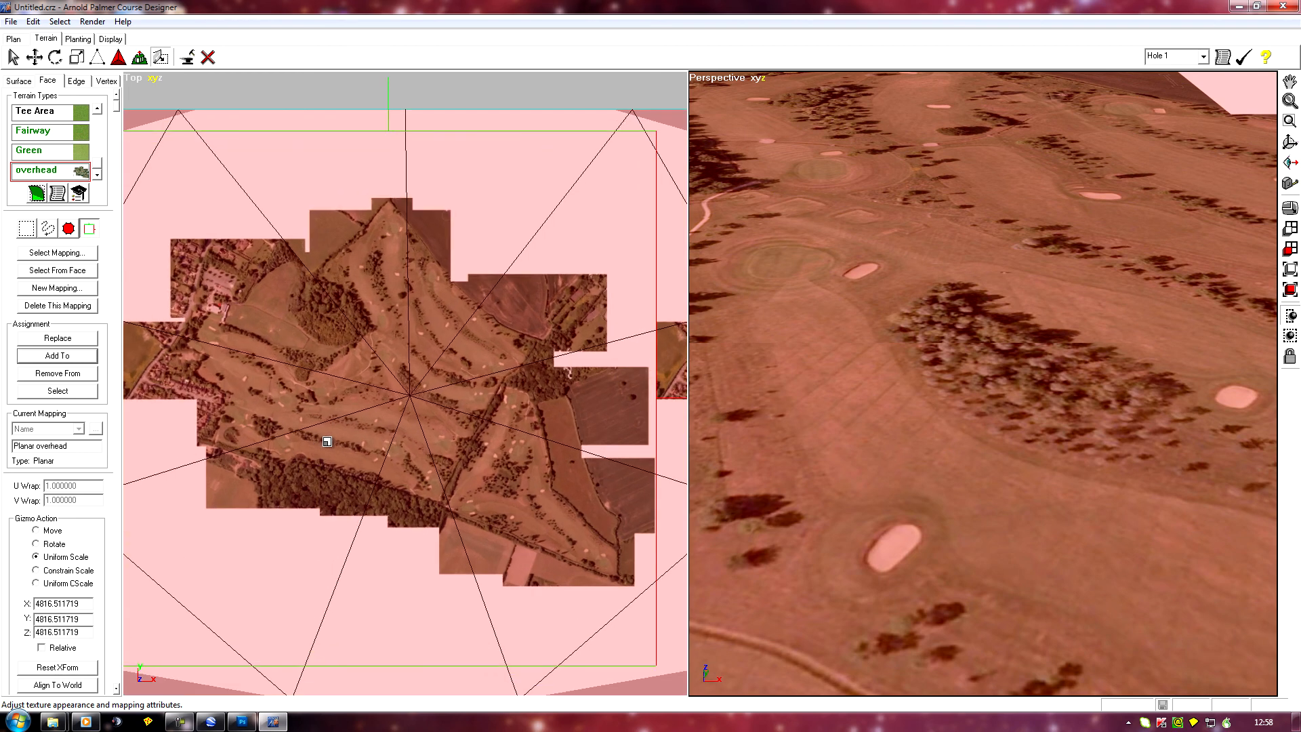
scroll(327, 442, down, 1)
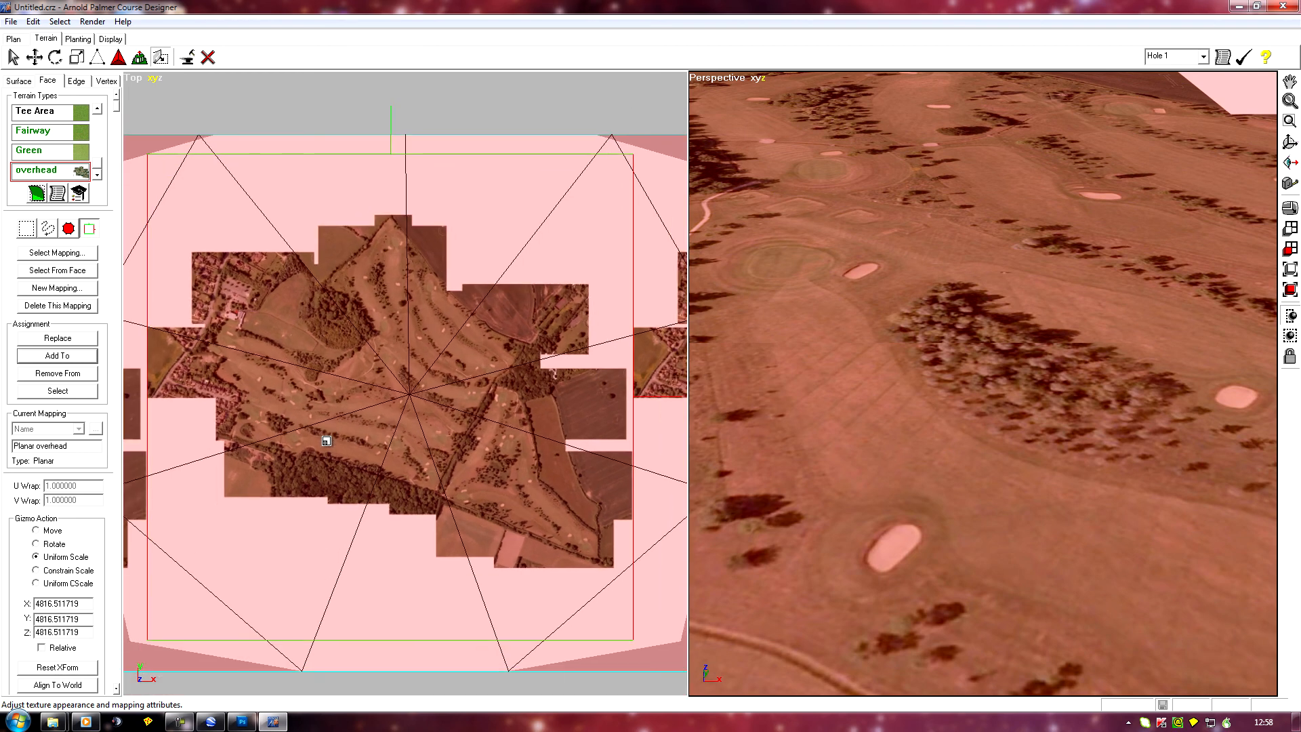
Switch to Google Earth and open the Ruler for a line measurement with feet as the unit.
click(212, 724)
scroll(714, 309, down, 3)
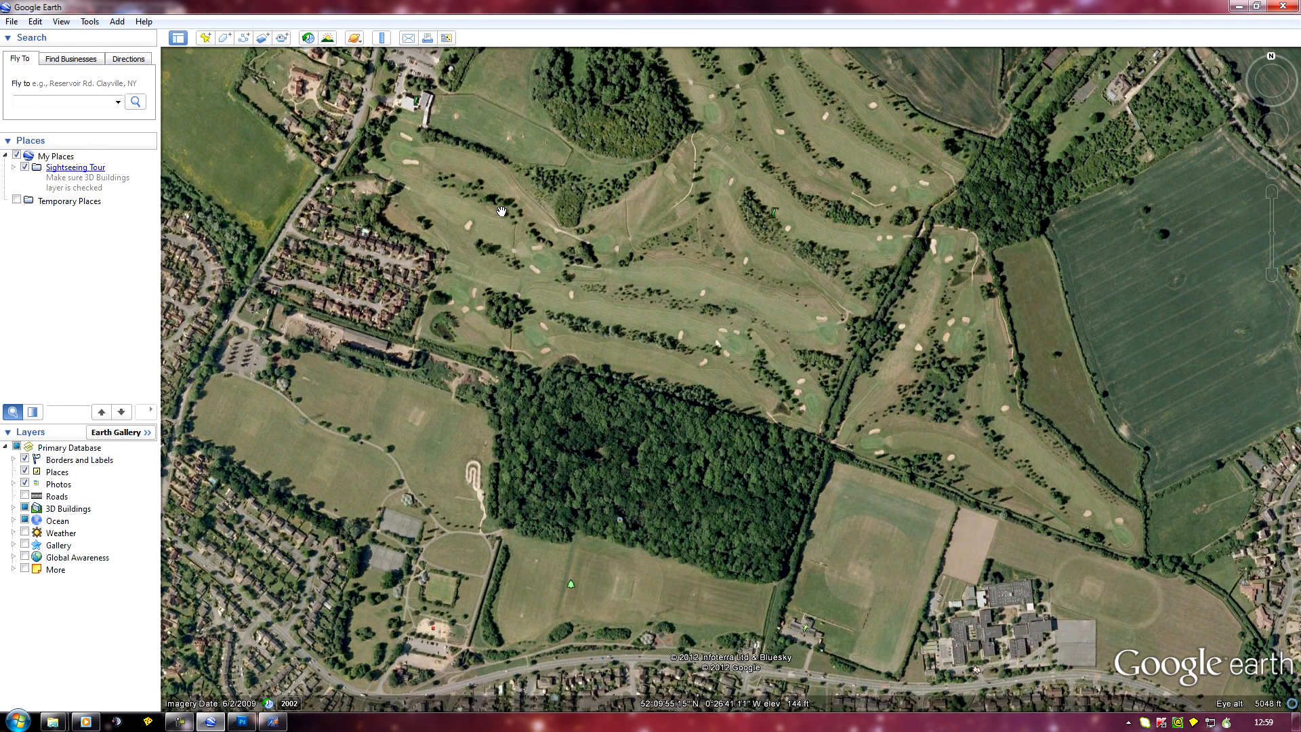
click(382, 38)
click(382, 38)
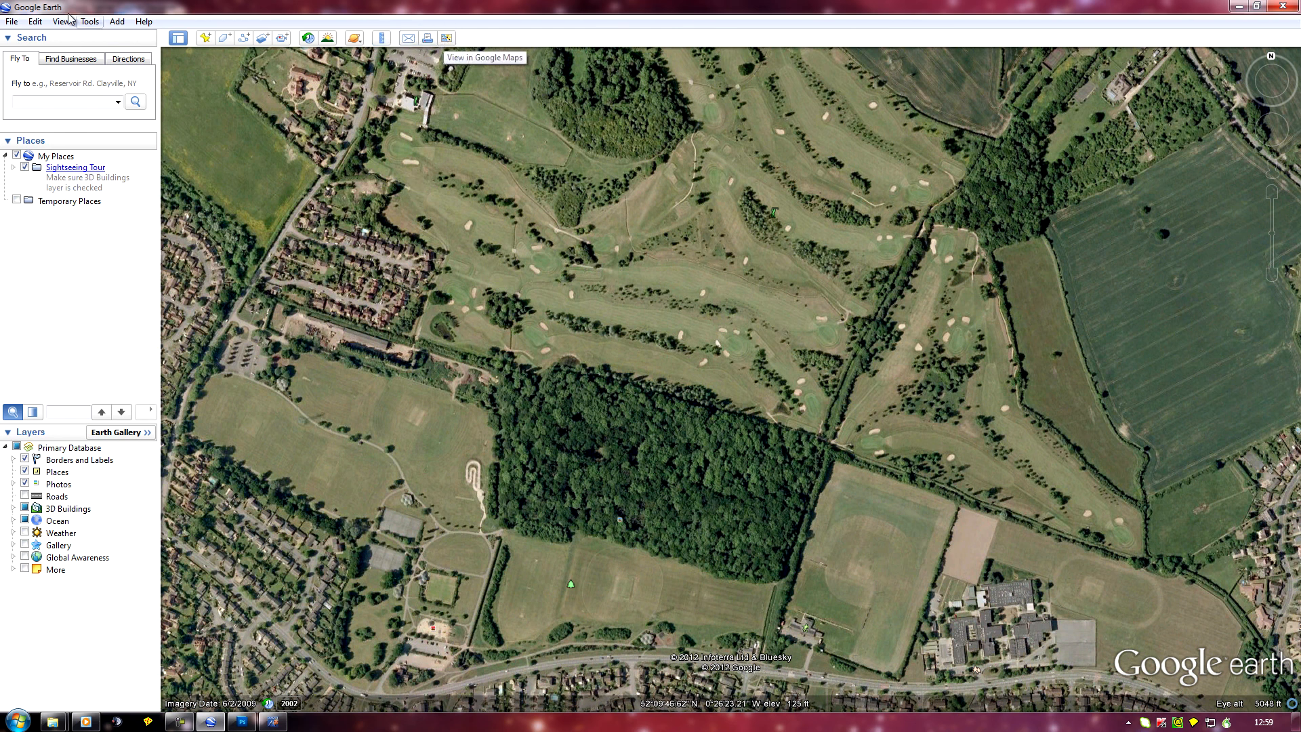
click(90, 22)
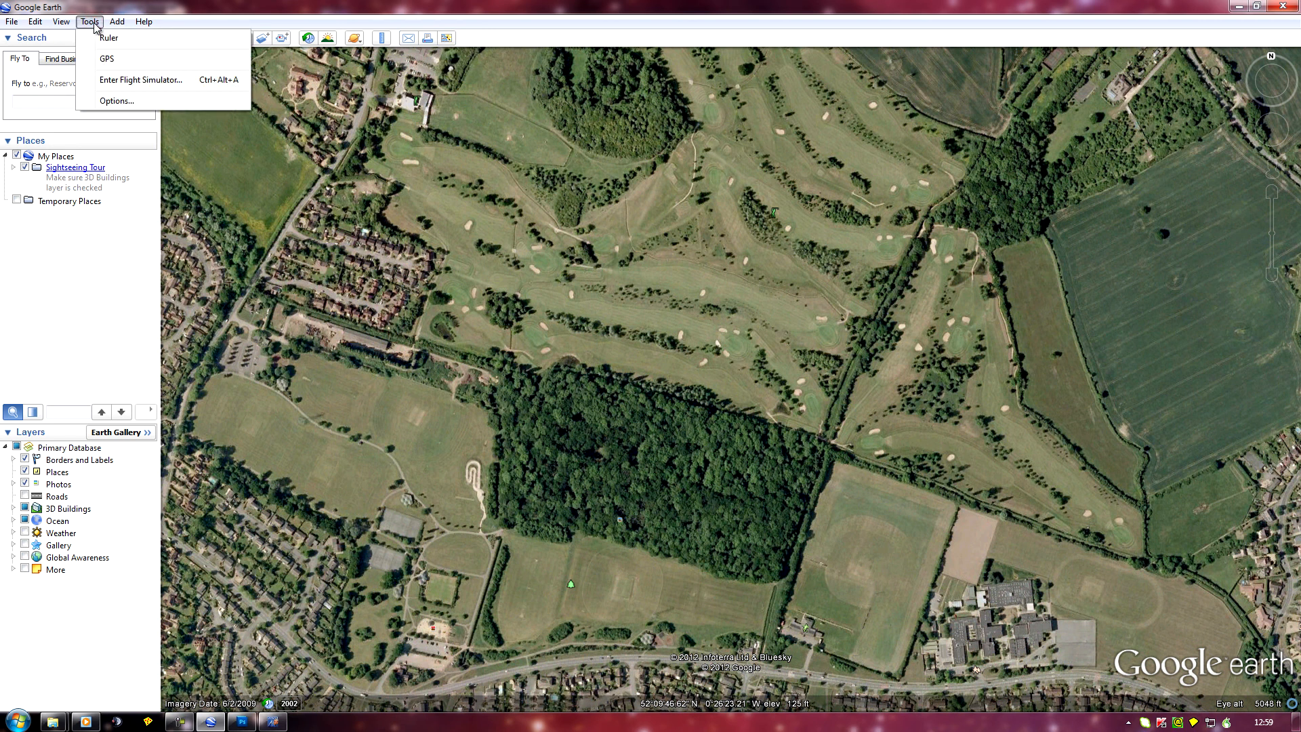
click(105, 37)
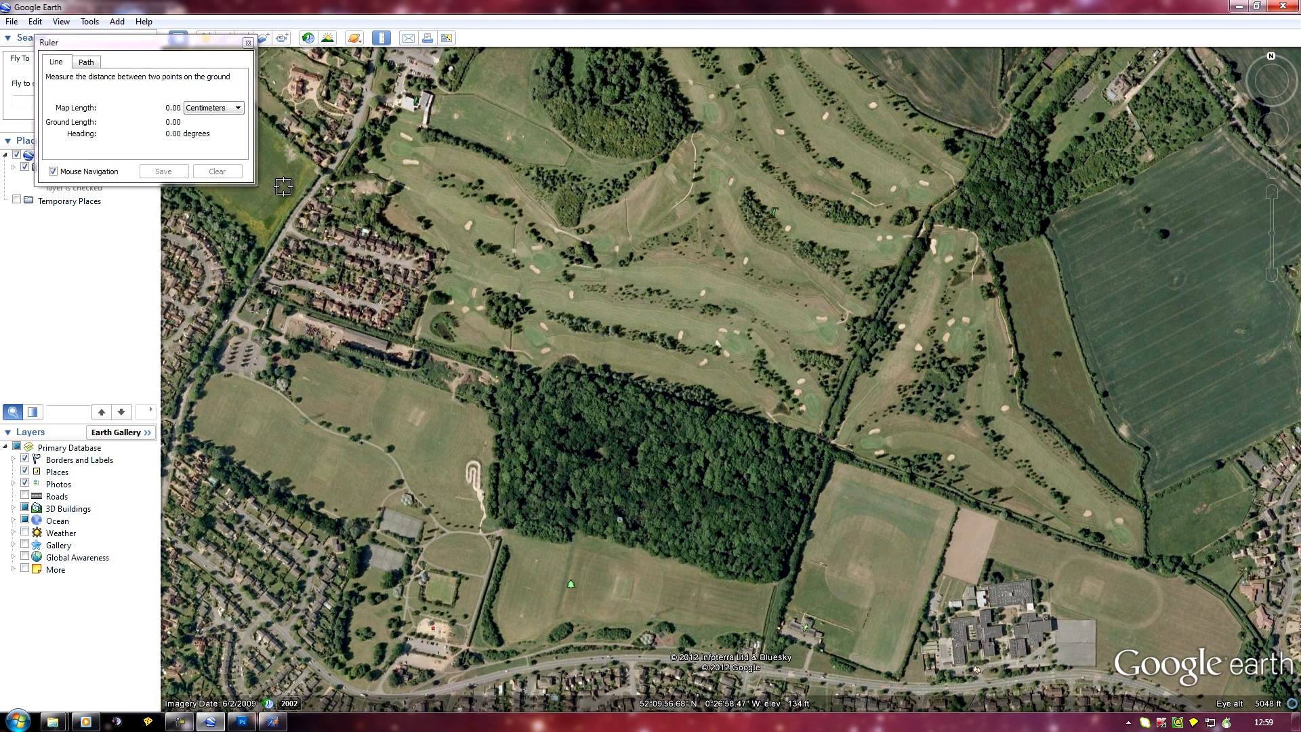
click(239, 108)
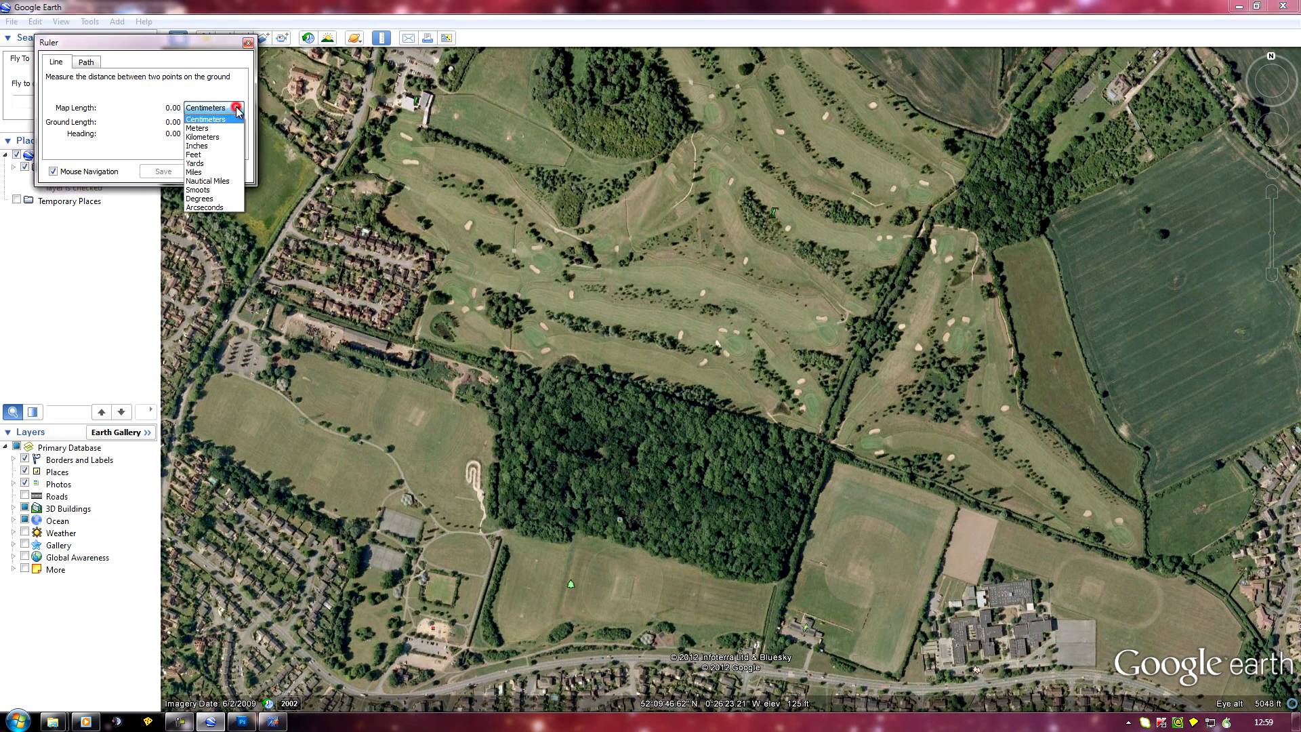
click(220, 155)
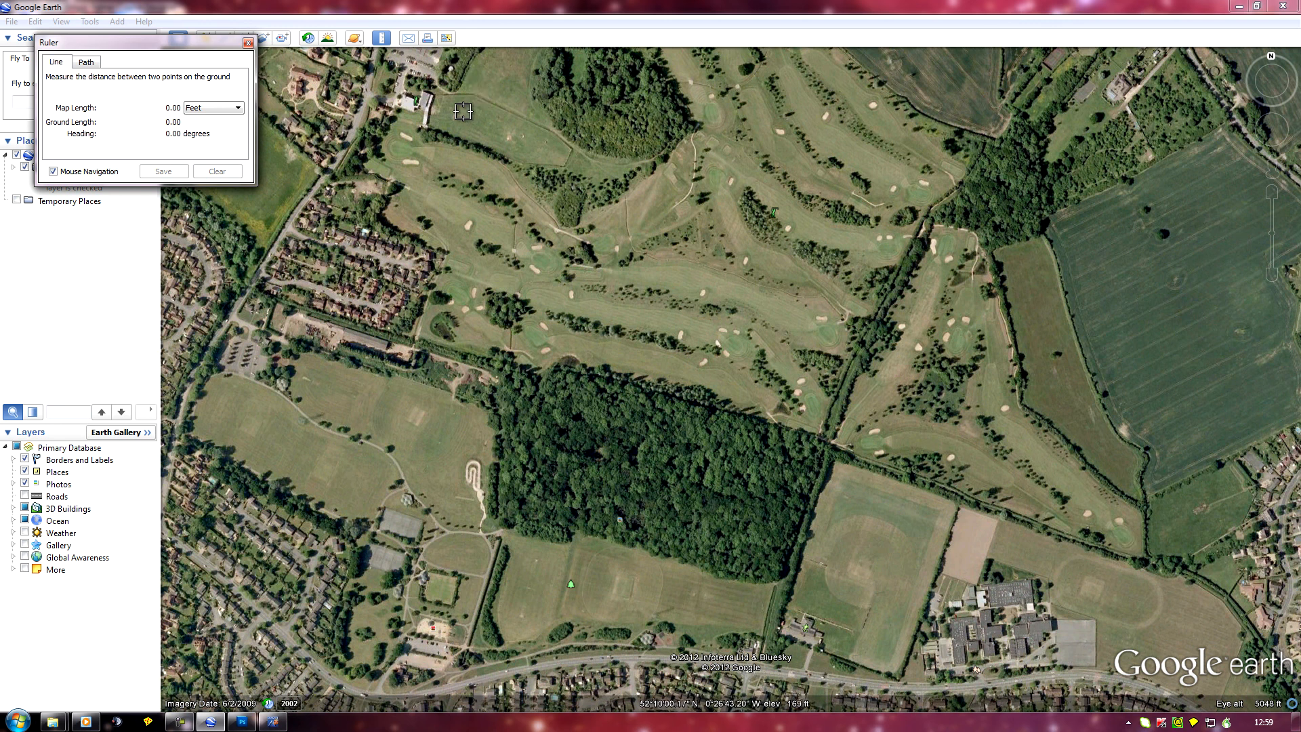
Measure a straight line from the clubhouse at the course's northwest to its southeast corner, and show the length in yards.
mouse_move(425, 100)
mouse_down()
mouse_move(466, 136)
mouse_move(418, 101)
mouse_up()
click(418, 100)
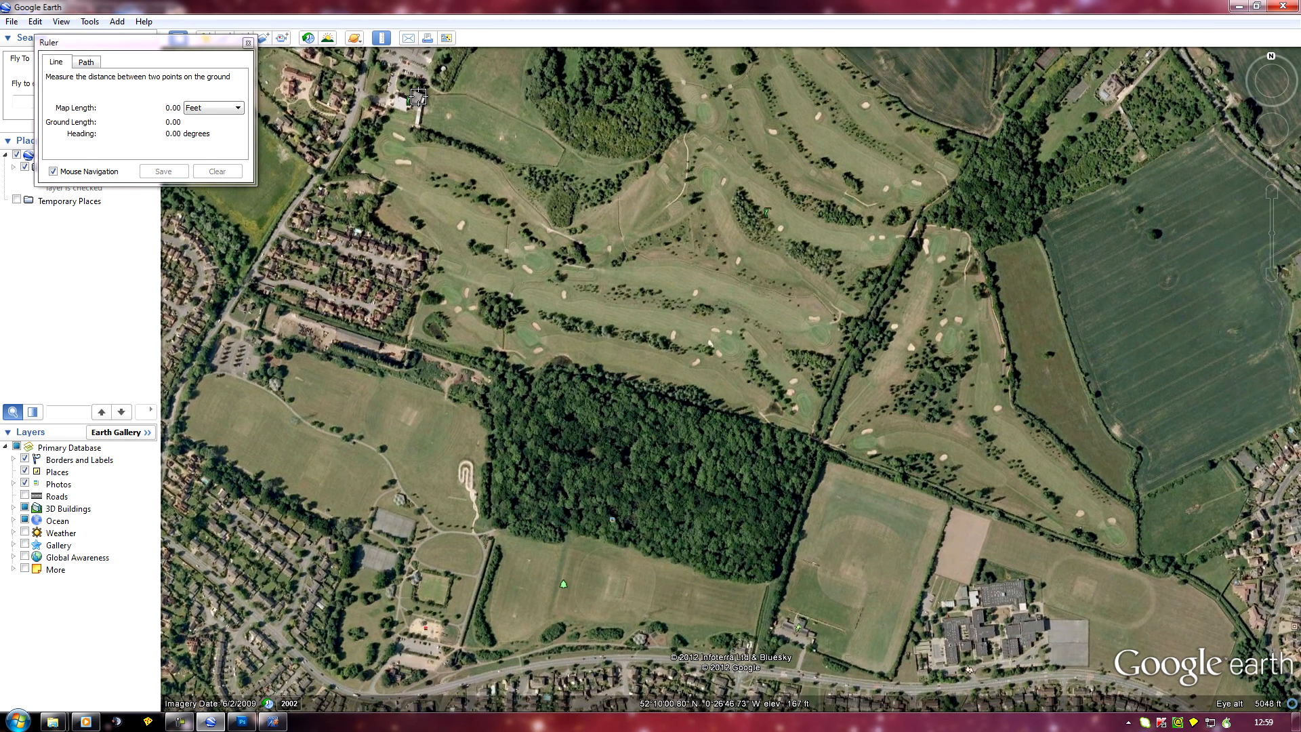
click(641, 214)
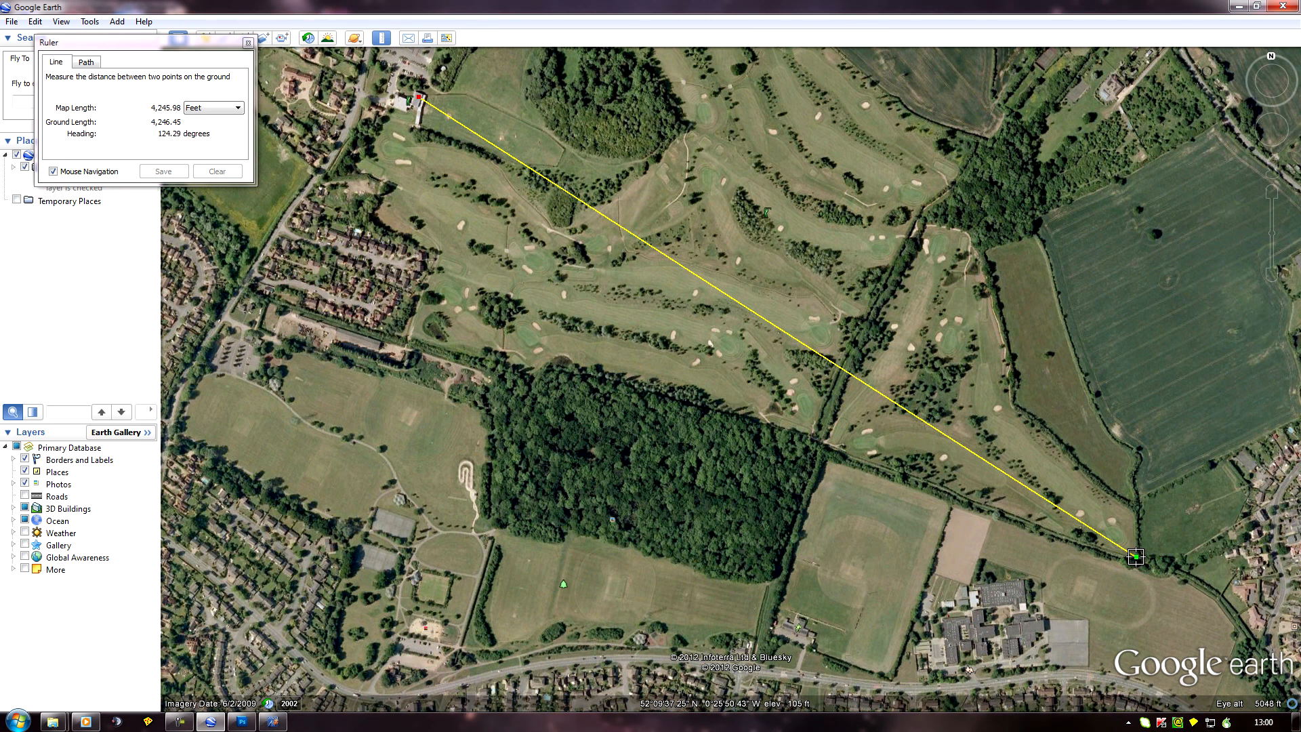
click(1136, 556)
click(214, 108)
click(208, 162)
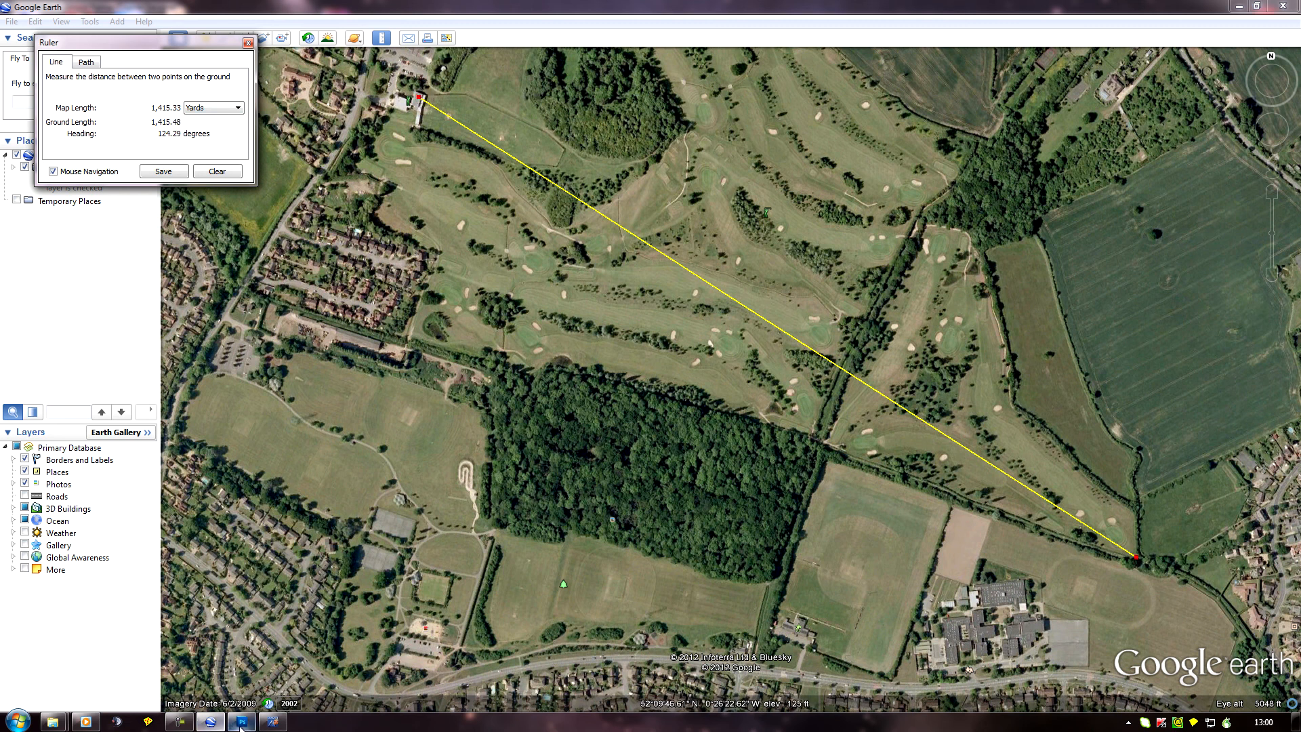
Switch back to Arnold Palmer Course Designer and measure the distance between the clubhouse and the course's southeast corner in the Top view.
click(274, 722)
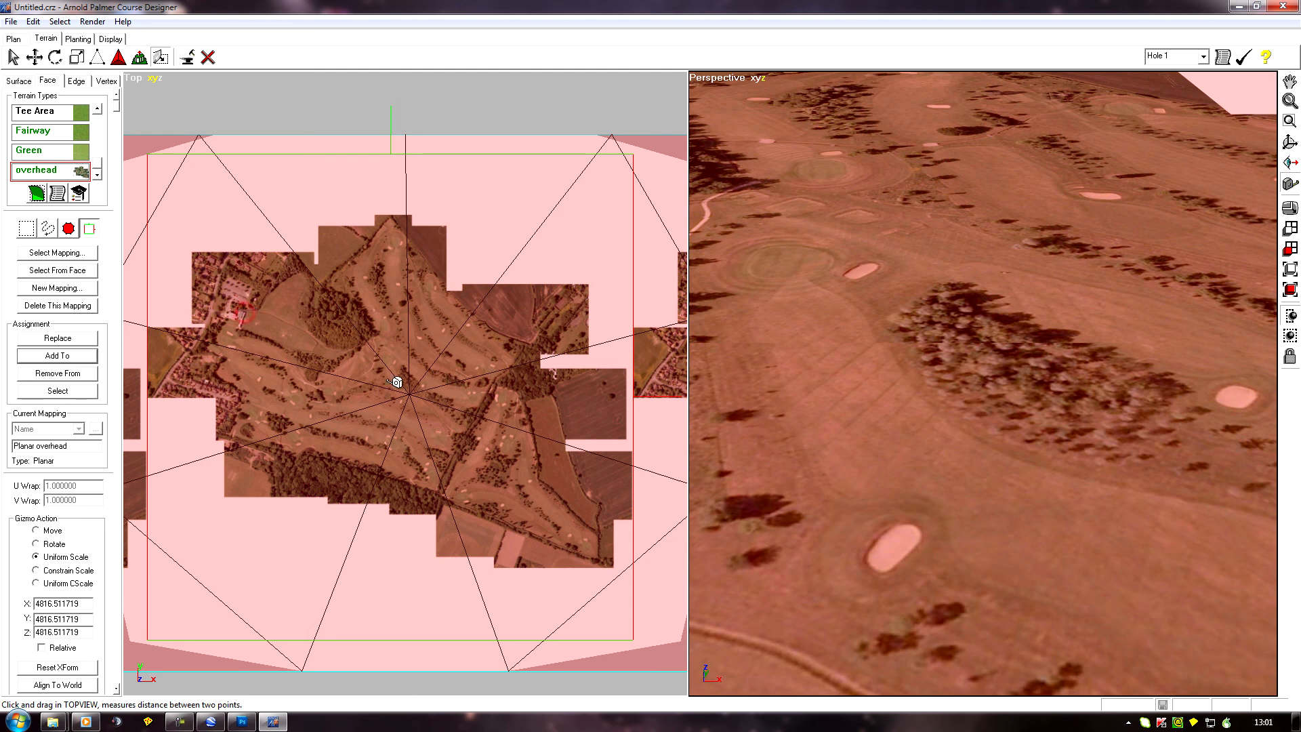
mouse_move(600, 543)
mouse_down()
mouse_move(585, 573)
mouse_move(602, 560)
mouse_up()
drag(608, 562, 605, 559)
drag(408, 398, 406, 398)
key(ctrl+z)
scroll(461, 494, up, 3)
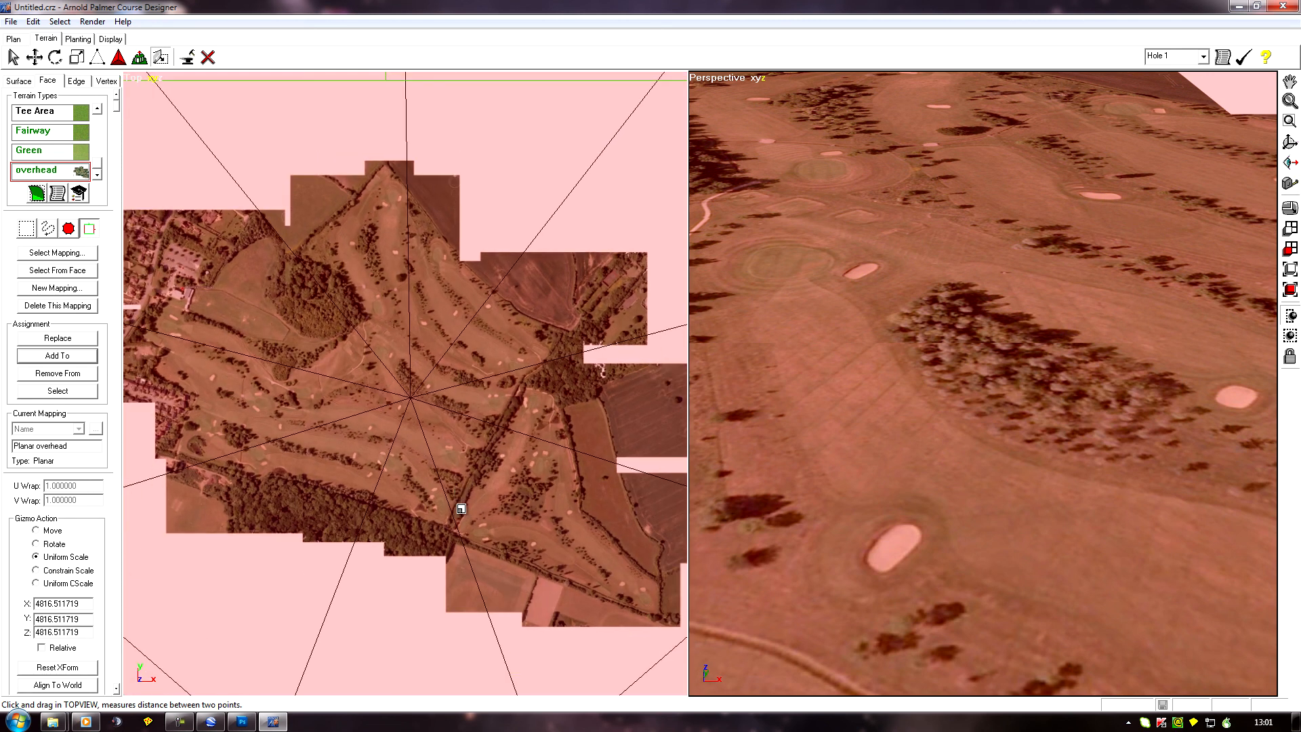
click(1291, 185)
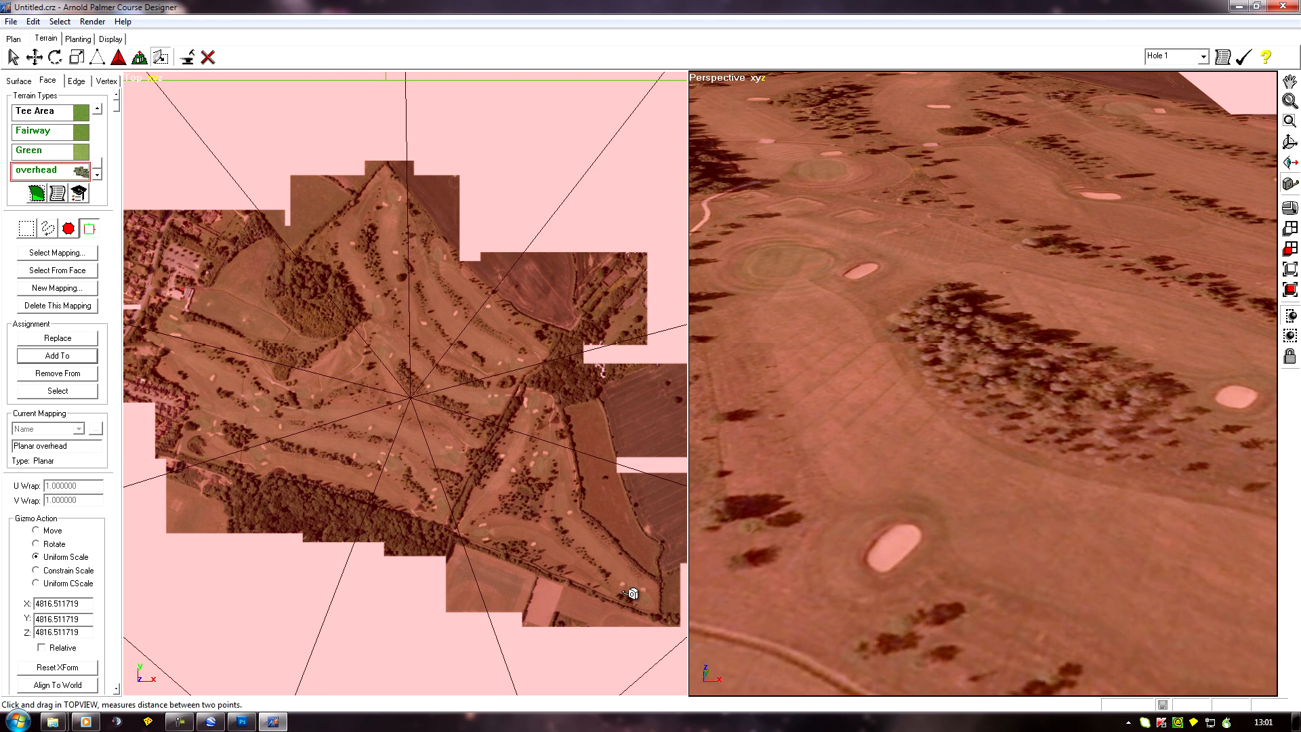
drag(653, 608, 656, 613)
scroll(457, 550, down, 4)
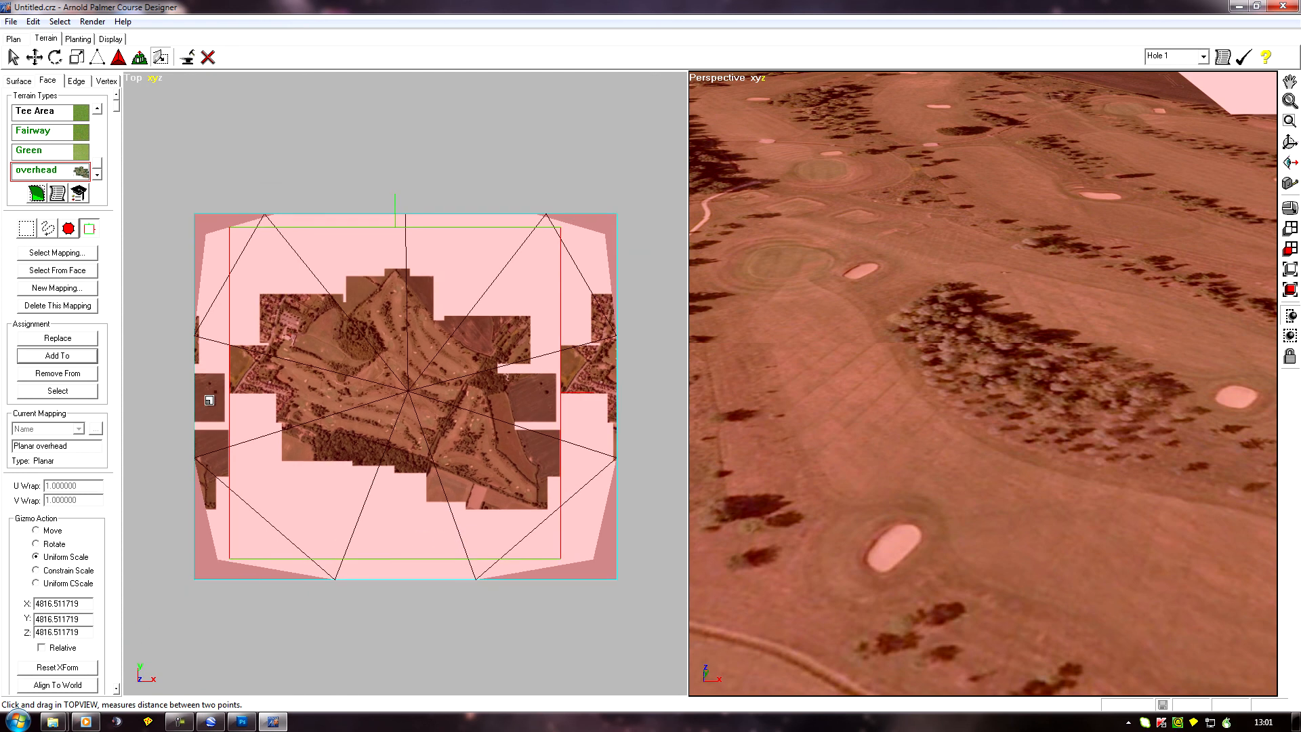
scroll(201, 382, up, 3)
scroll(171, 406, up, 5)
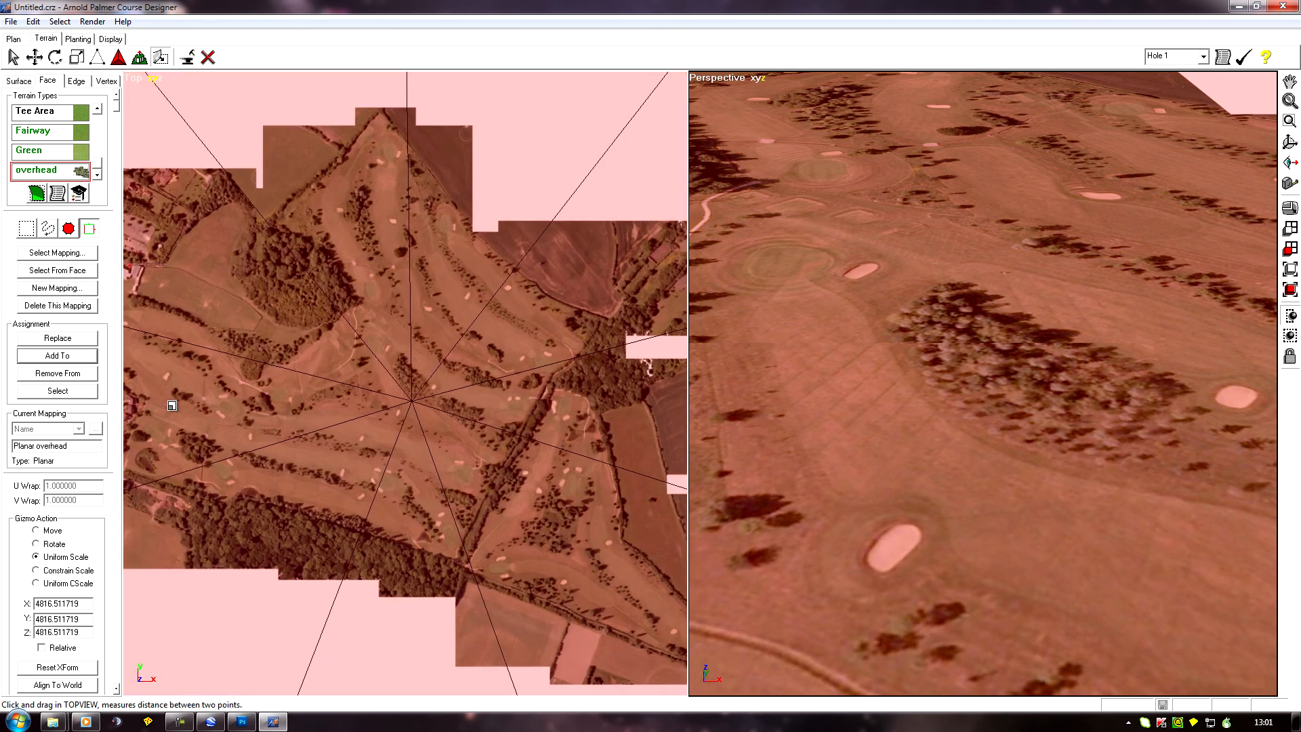
scroll(172, 405, down, 4)
scroll(171, 405, down, 2)
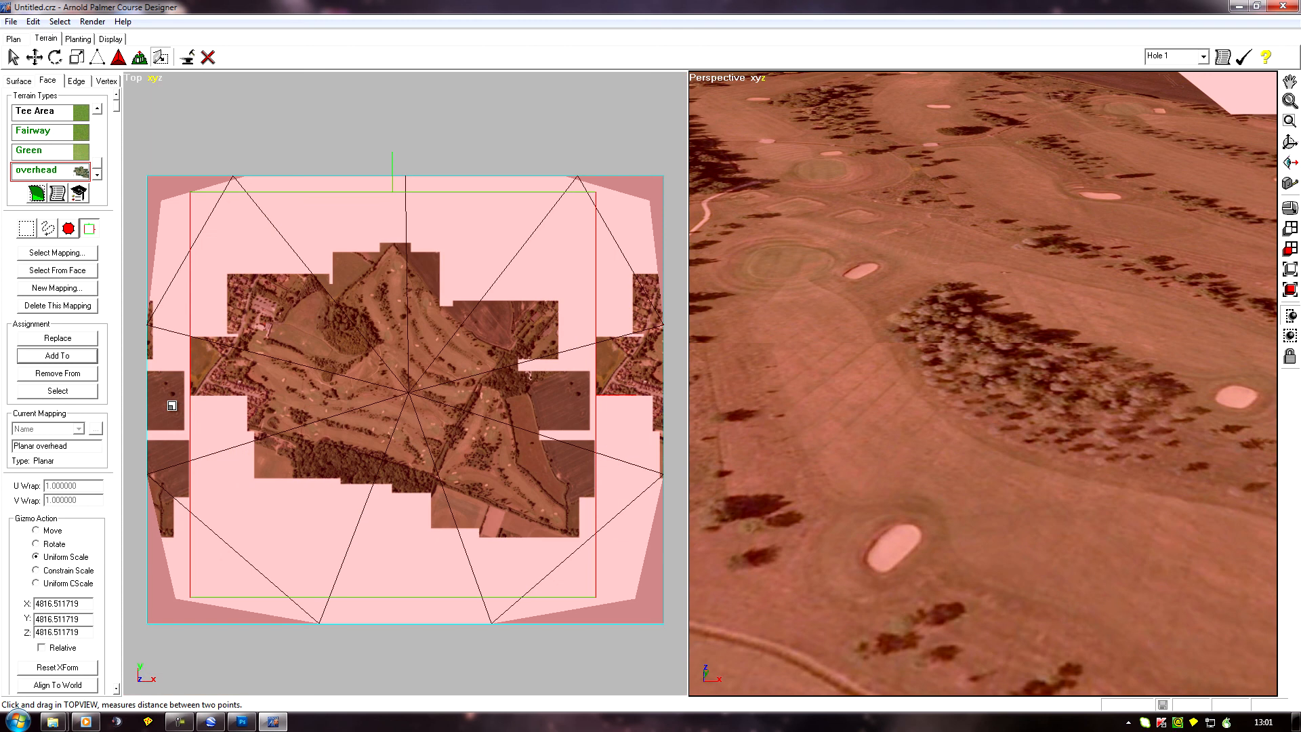
scroll(172, 406, up, 1)
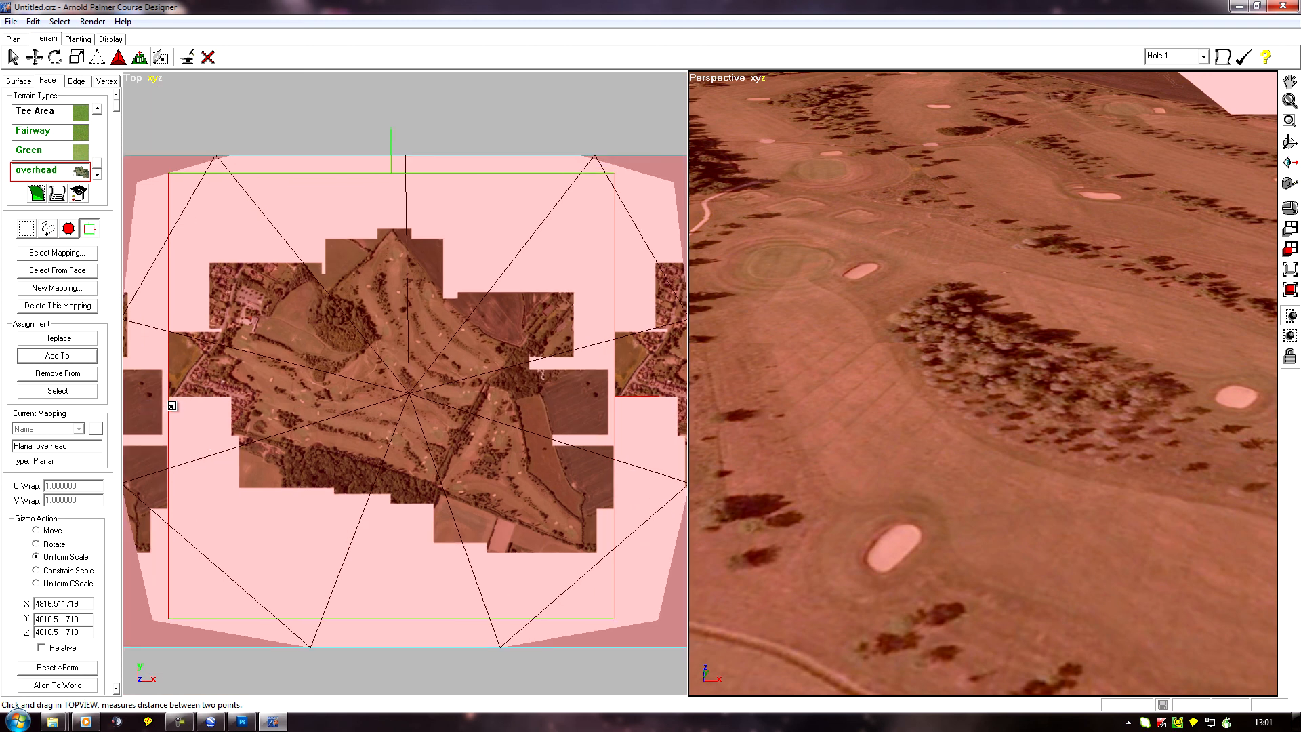
click(60, 21)
click(74, 52)
scroll(218, 473, down, 1)
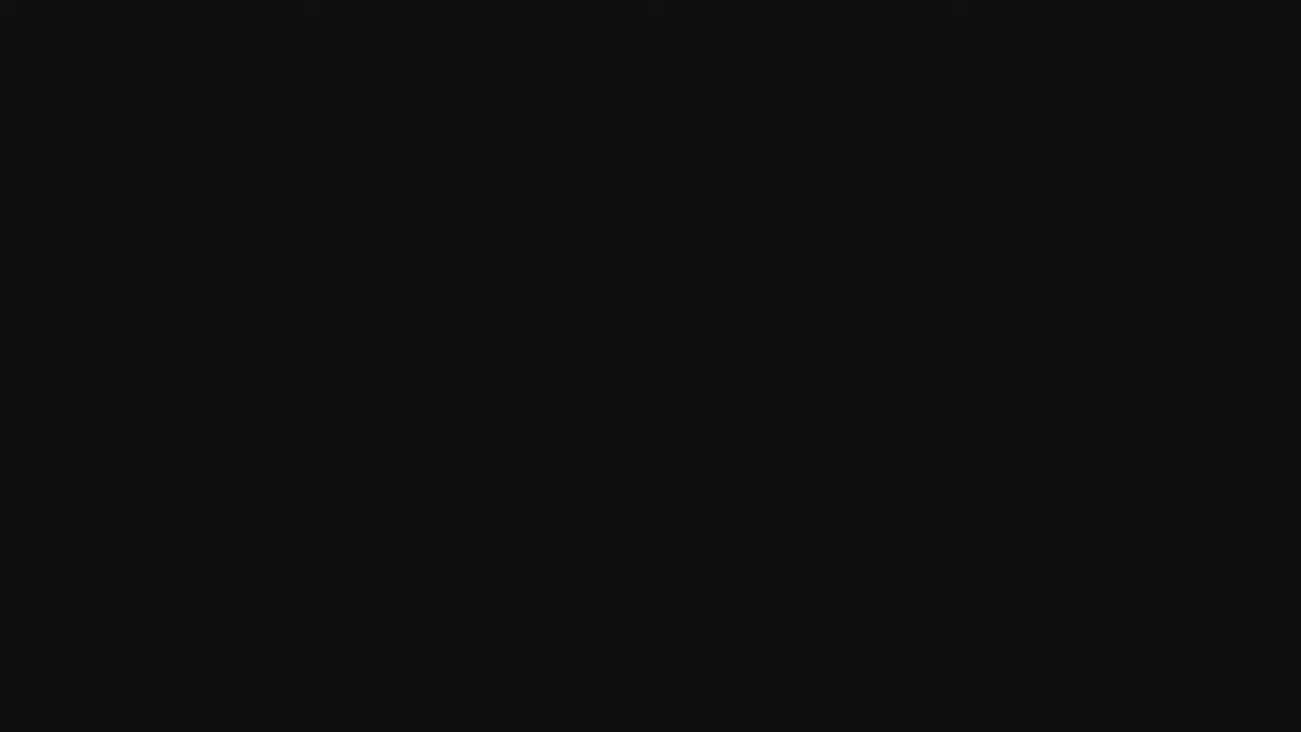